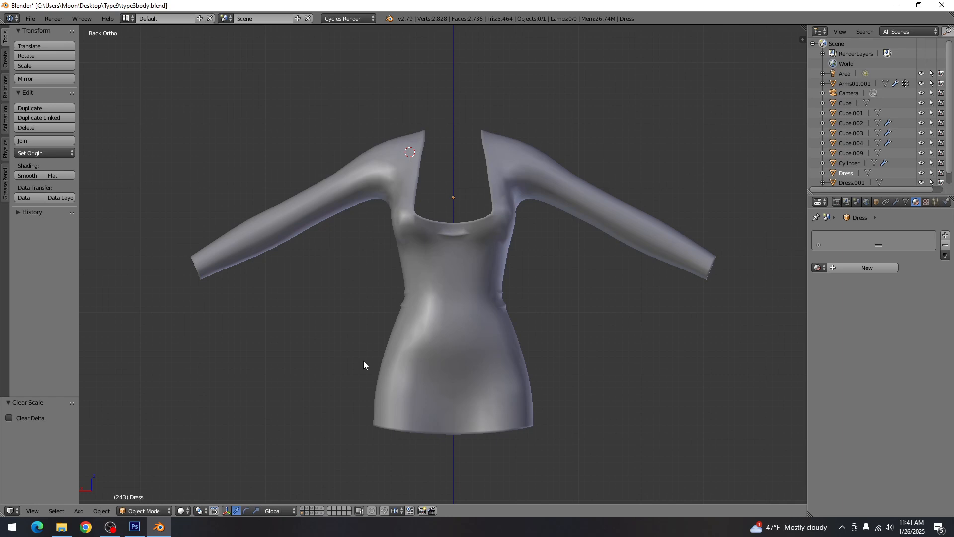
Split the 3D view into two areas and turn one into a UV/Image Editor with the Render Result unlinked
drag(381, 314, 422, 321)
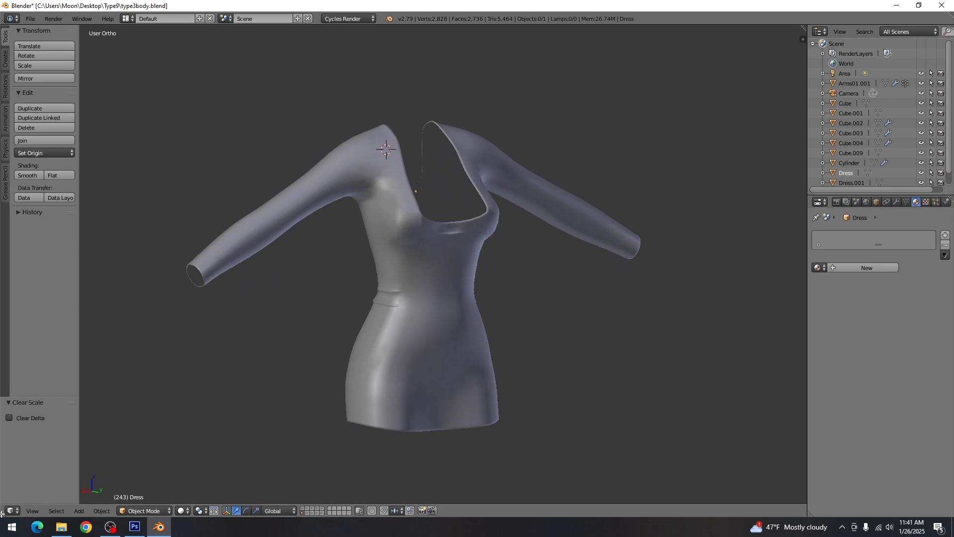
drag(3, 514, 405, 469)
key(t)
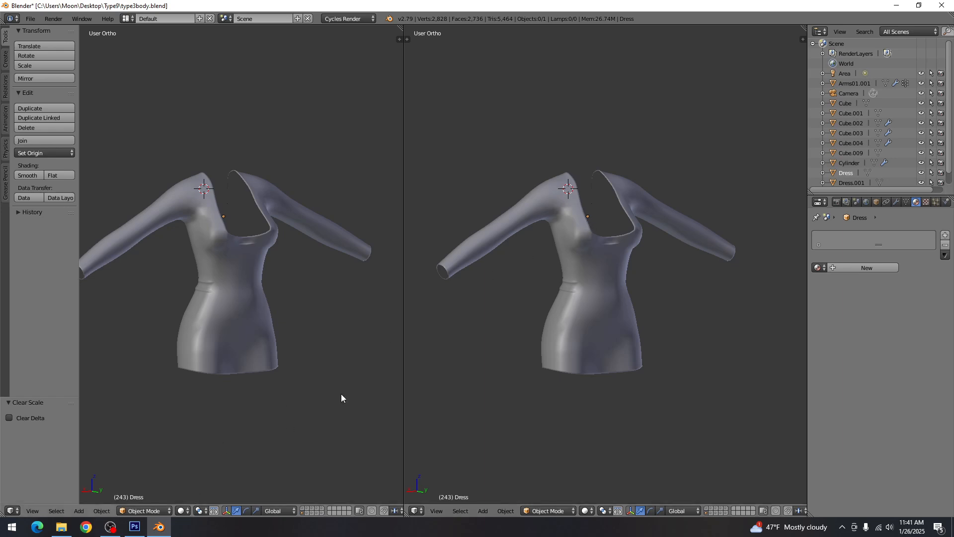
click(15, 510)
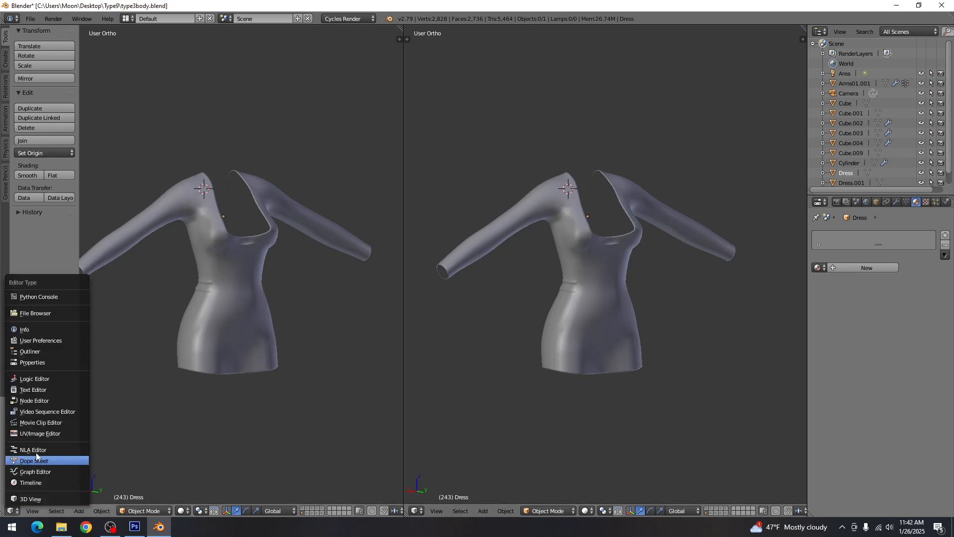
click(39, 435)
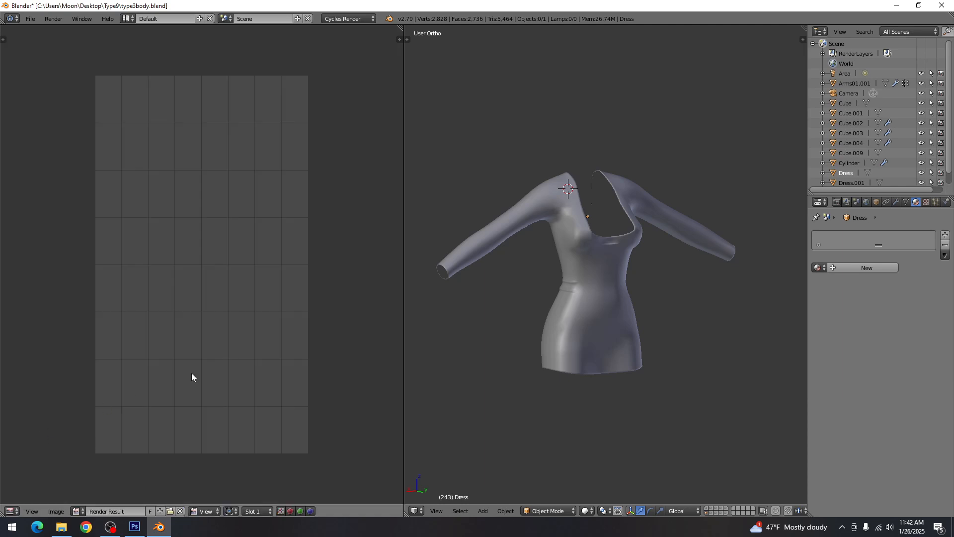
click(180, 512)
Enter Edit Mode on the Dress object, select the whole mesh and unwrap it with Unwrap
right_click(607, 295)
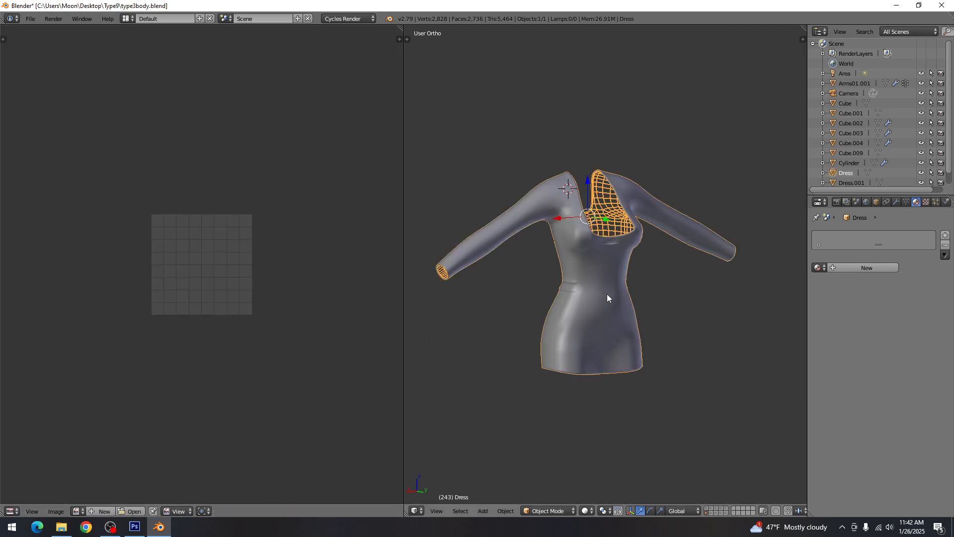
key(Tab)
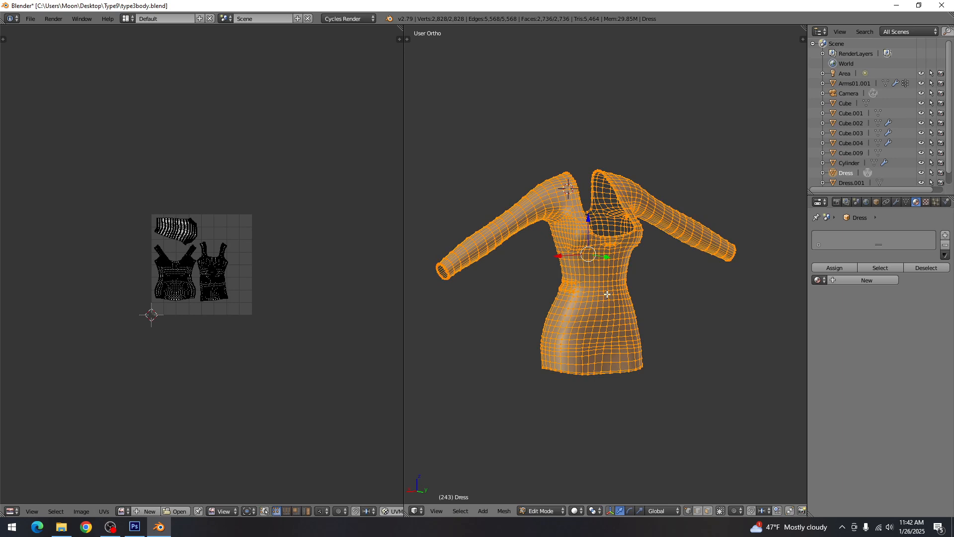
key(a)
key(a)
key(u)
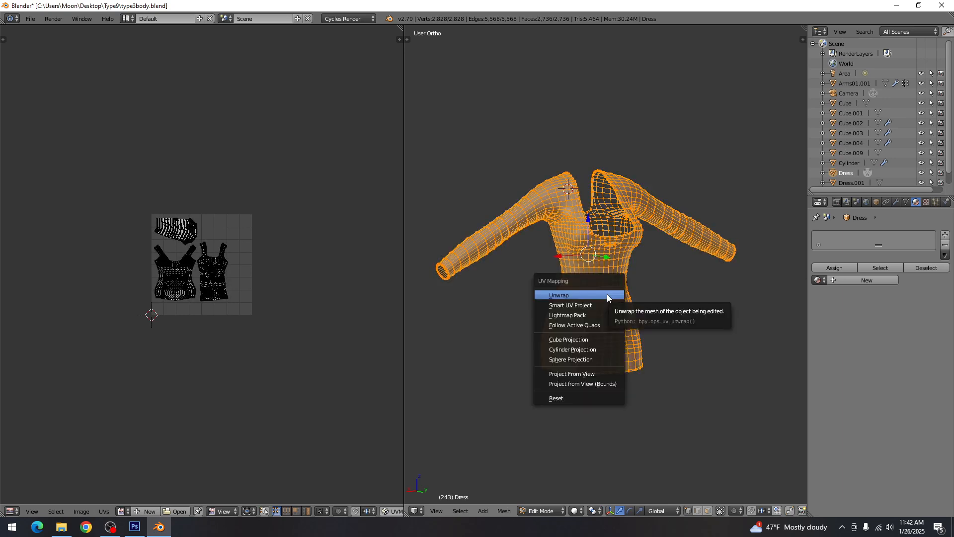
click(607, 295)
scroll(266, 322, up, 5)
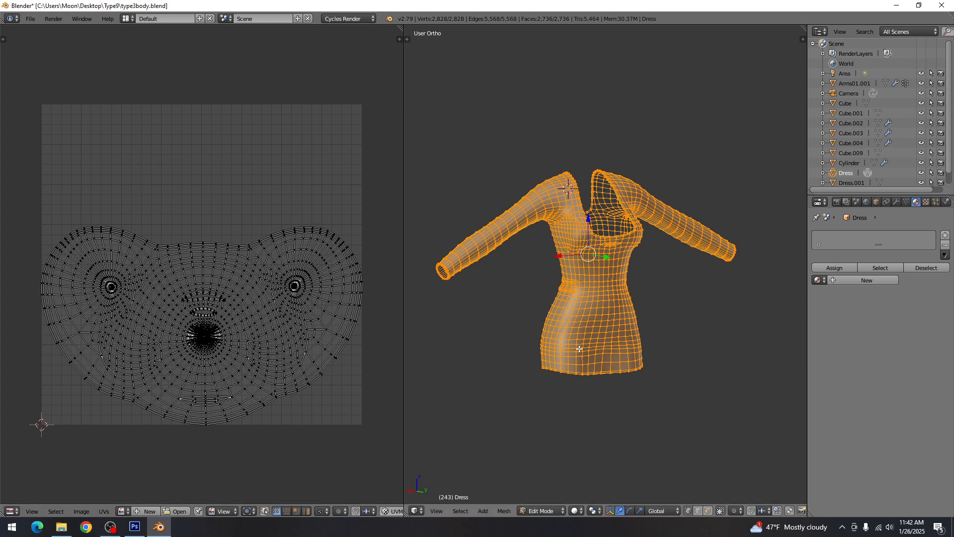
In edge select mode, mark the lengthwise edge loops down both sides of the dress and under both sleeves as seams
key(a)
scroll(594, 336, up, 3)
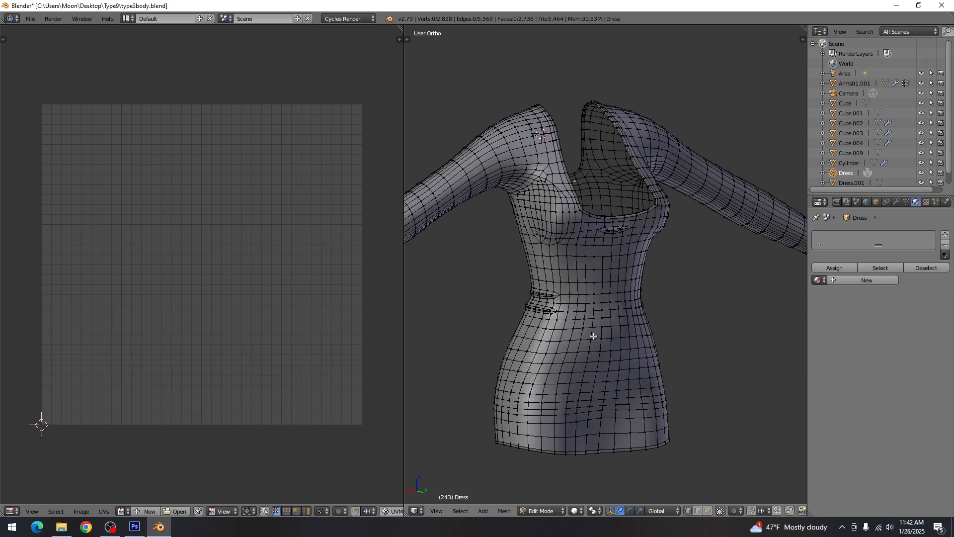
scroll(594, 336, up, 3)
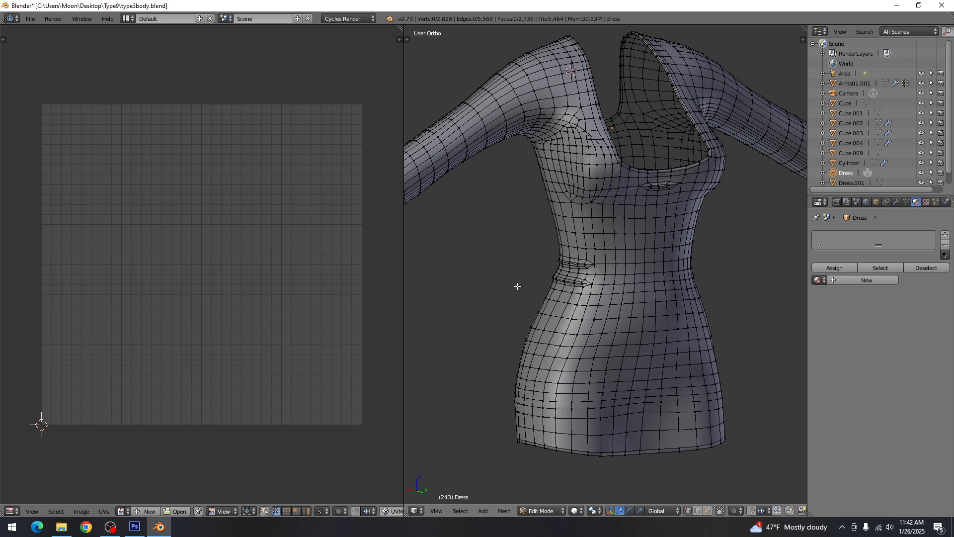
drag(518, 286, 561, 273)
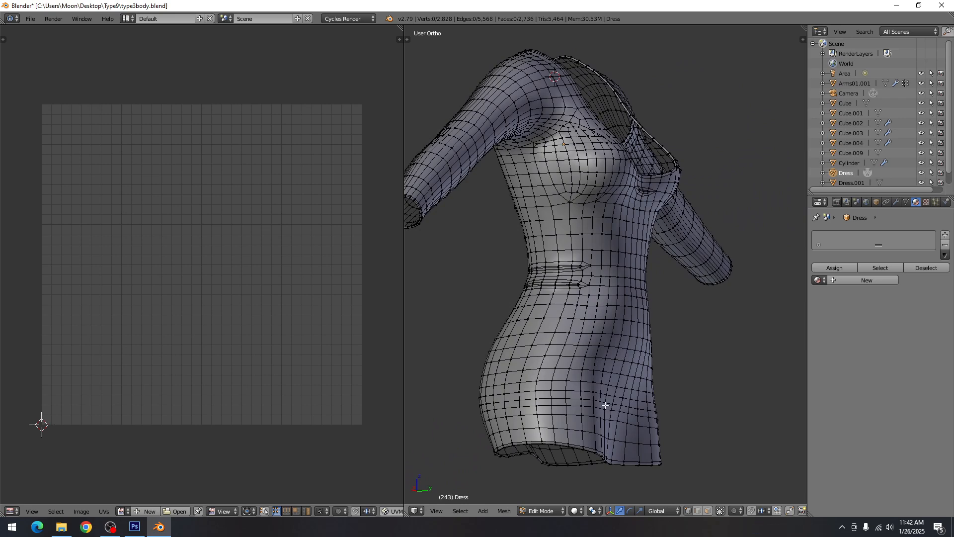
click(698, 511)
drag(547, 307, 540, 201)
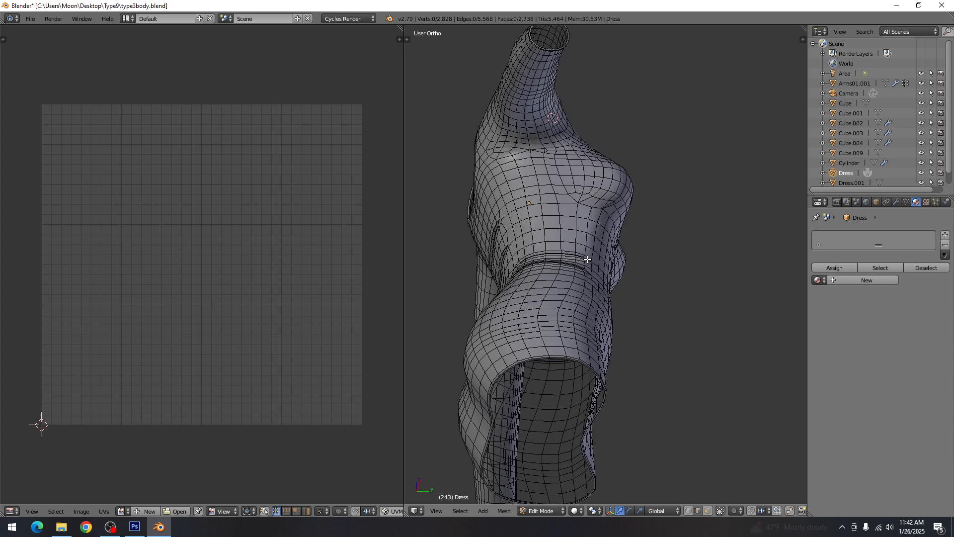
alt+click(541, 199)
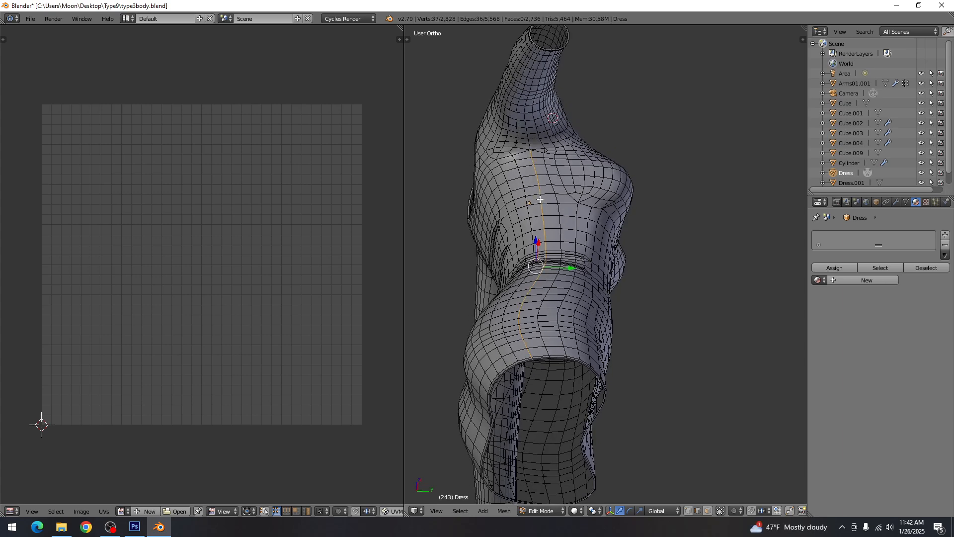
alt+shift+click(529, 142)
drag(711, 277, 630, 243)
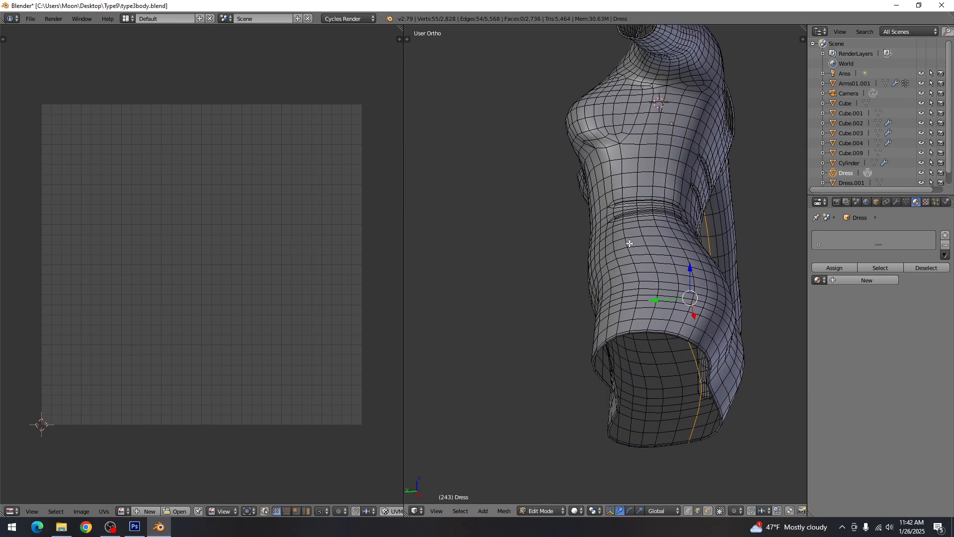
alt+shift+click(665, 88)
drag(649, 159, 613, 314)
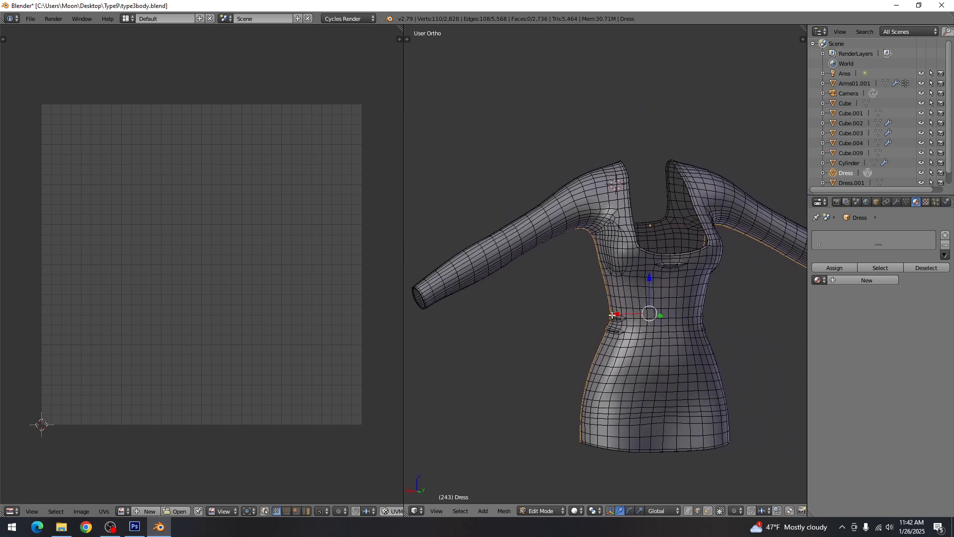
key(ctrl+e)
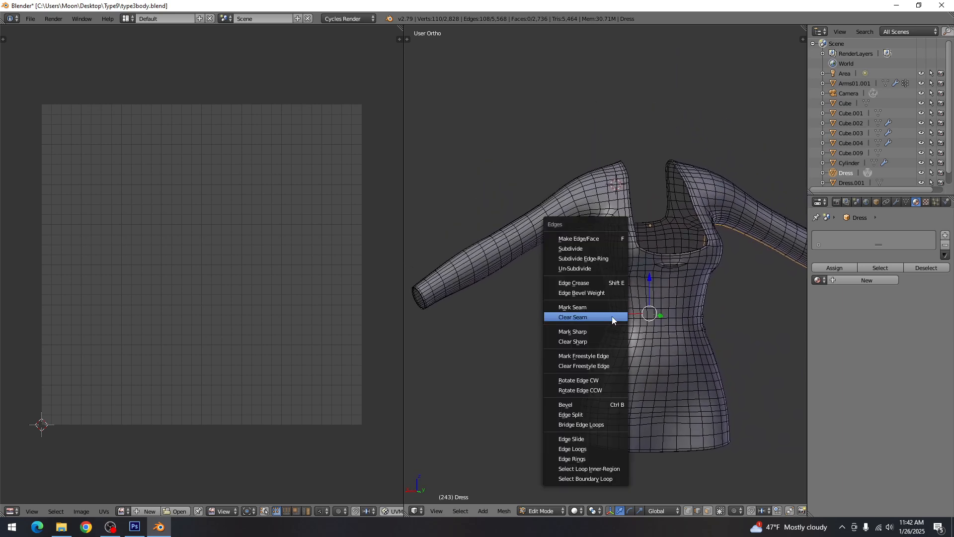
click(596, 306)
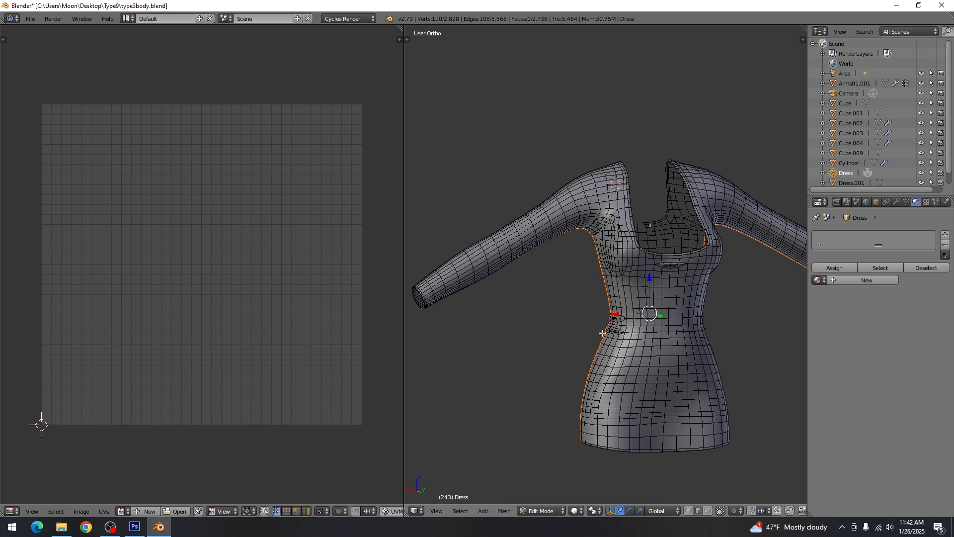
Clear the selection and inspect the marked seam along the dress's side and underarm
key(a)
scroll(640, 337, up, 3)
drag(640, 337, 688, 292)
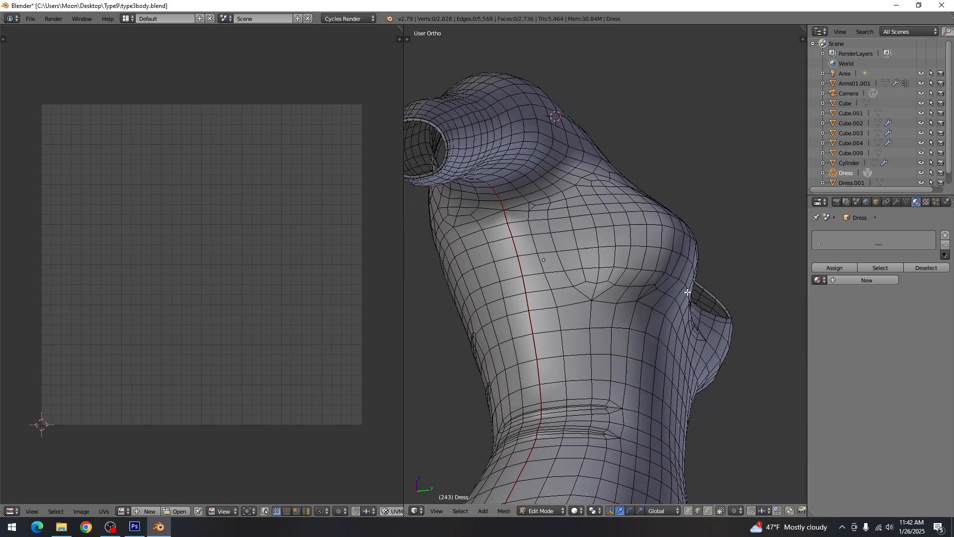
scroll(522, 310, down, 3)
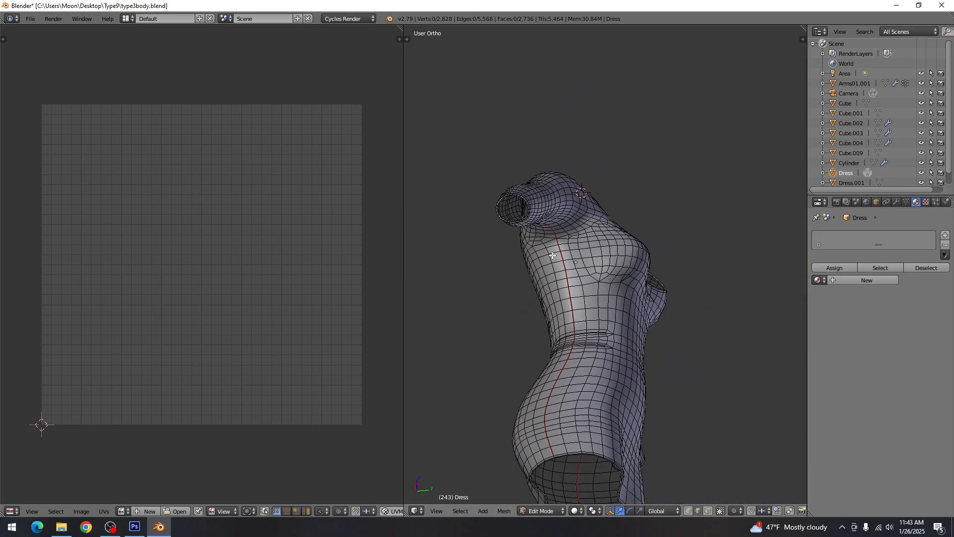
scroll(595, 274, up, 5)
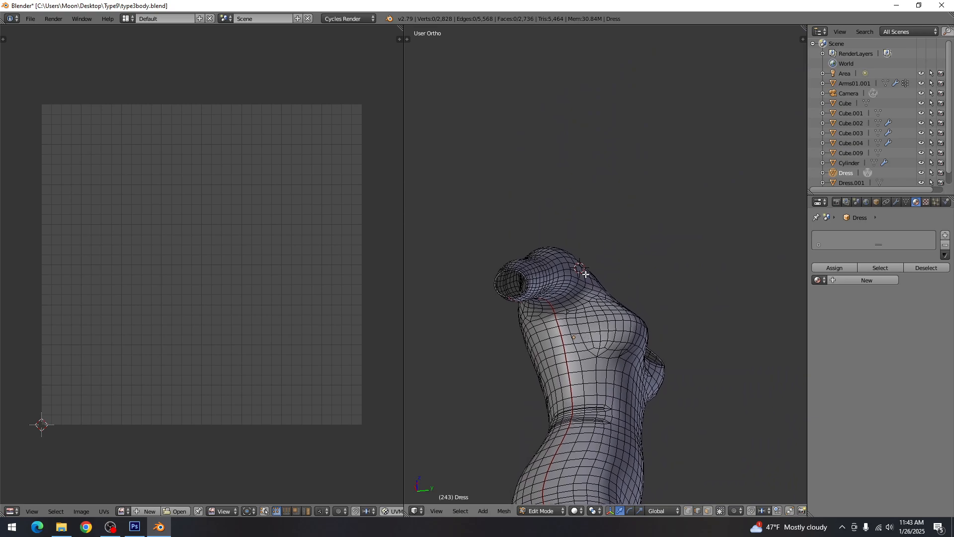
drag(586, 274, 586, 385)
drag(572, 313, 529, 252)
Mark the edge loops around both armholes, where the sleeves meet the bodice, as seams and clear the selection
key(KP_1)
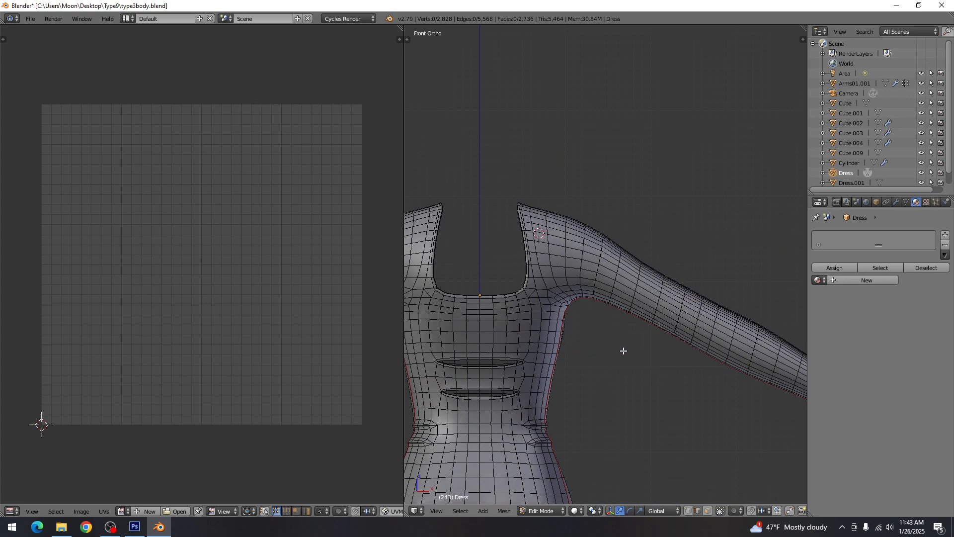
scroll(575, 331, up, 3)
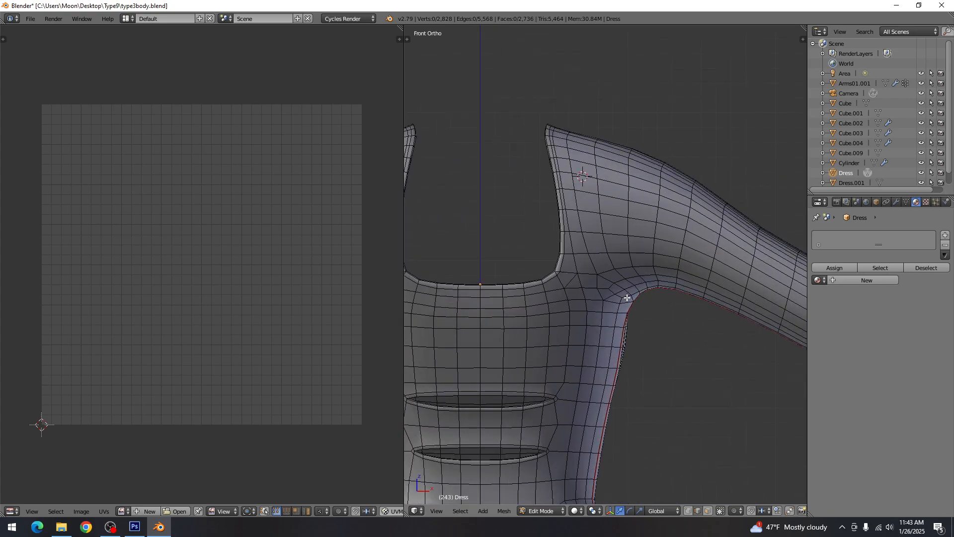
alt+right_click(608, 246)
scroll(658, 272, down, 2)
drag(716, 274, 510, 278)
drag(673, 275, 618, 297)
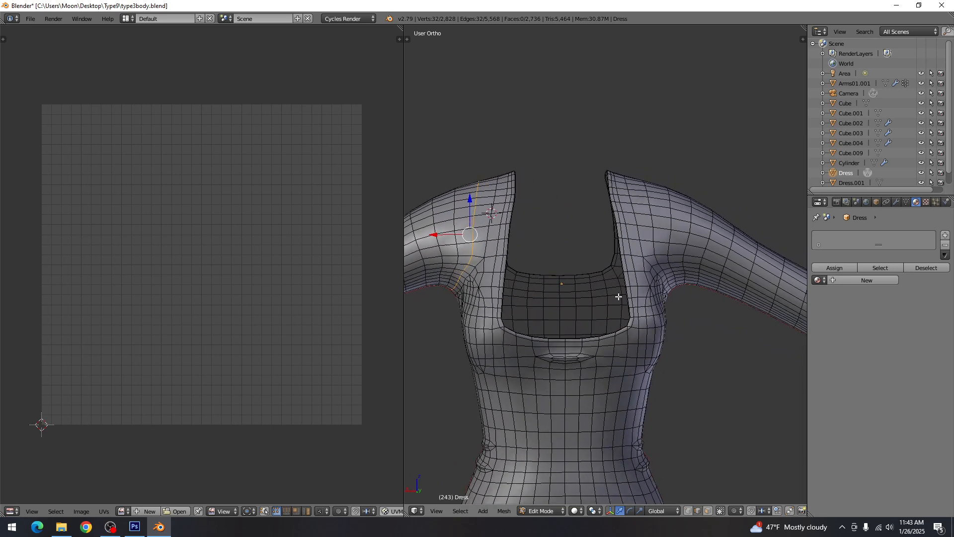
alt+shift+right_click(655, 248)
key(ctrl+e)
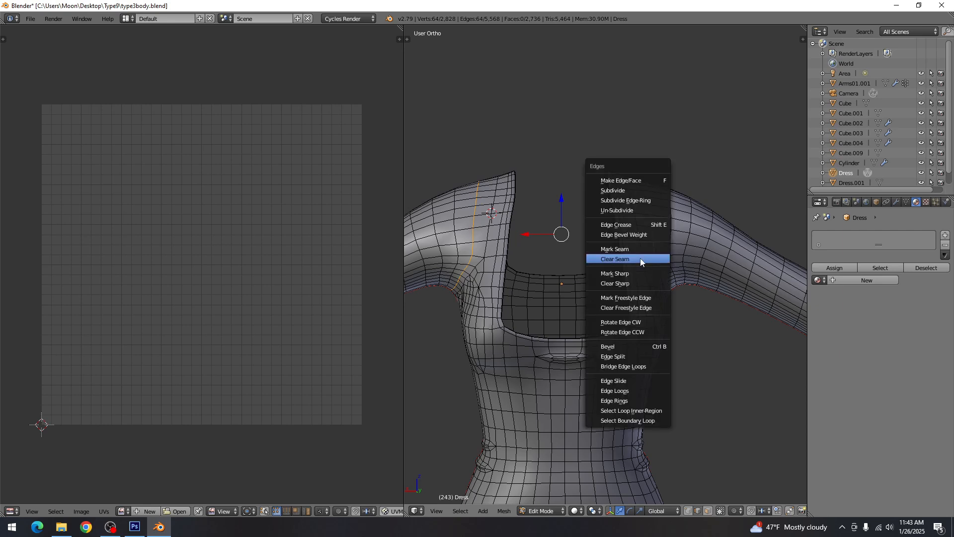
click(632, 250)
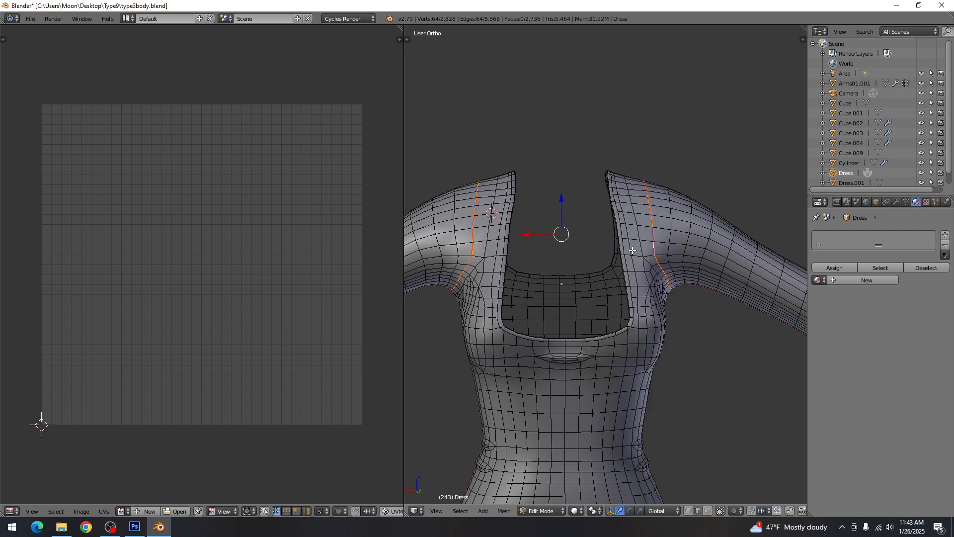
key(a)
From the top view, select the row of edges across the negative-X shoulder between the armhole seam and the neckline
scroll(549, 296, down, 2)
key(KP_7)
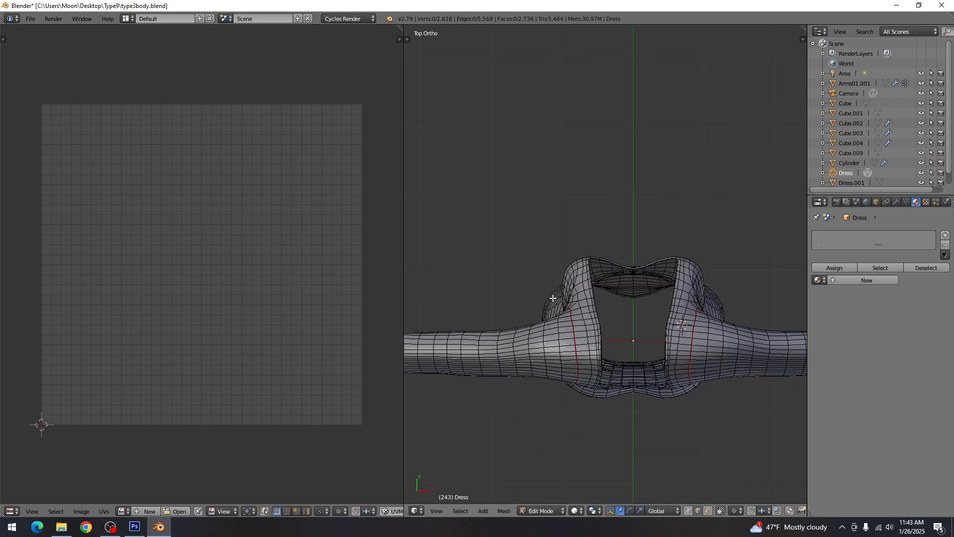
scroll(651, 368, up, 3)
scroll(569, 312, up, 2)
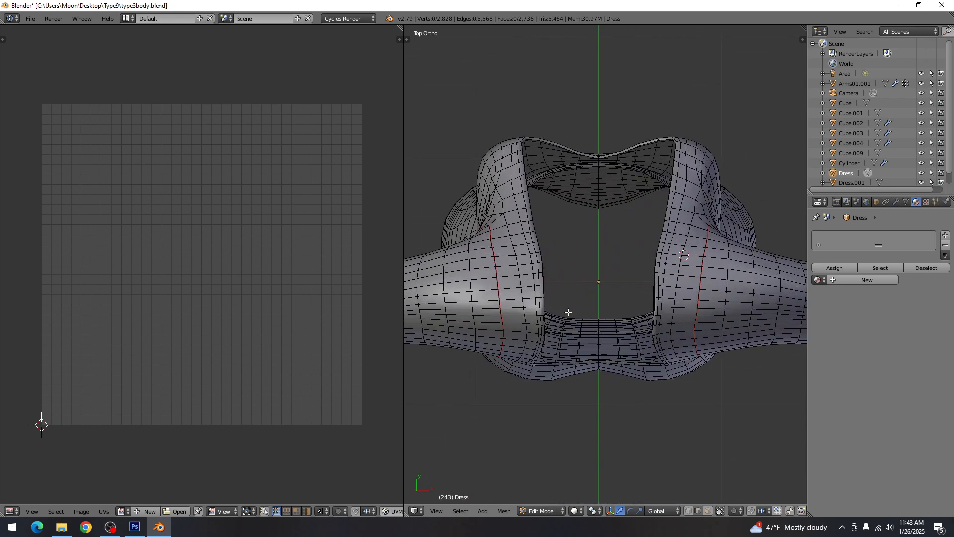
scroll(526, 314, up, 1)
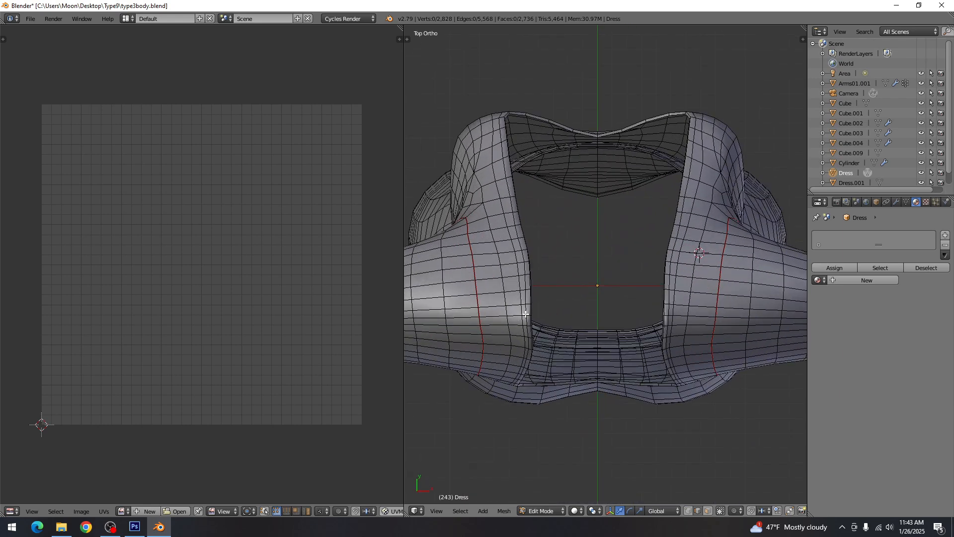
drag(516, 343, 541, 215)
key(KP_7)
click(484, 313)
shift+click(517, 314)
scroll(547, 338, up, 2)
scroll(557, 345, up, 2)
shift+click(442, 369)
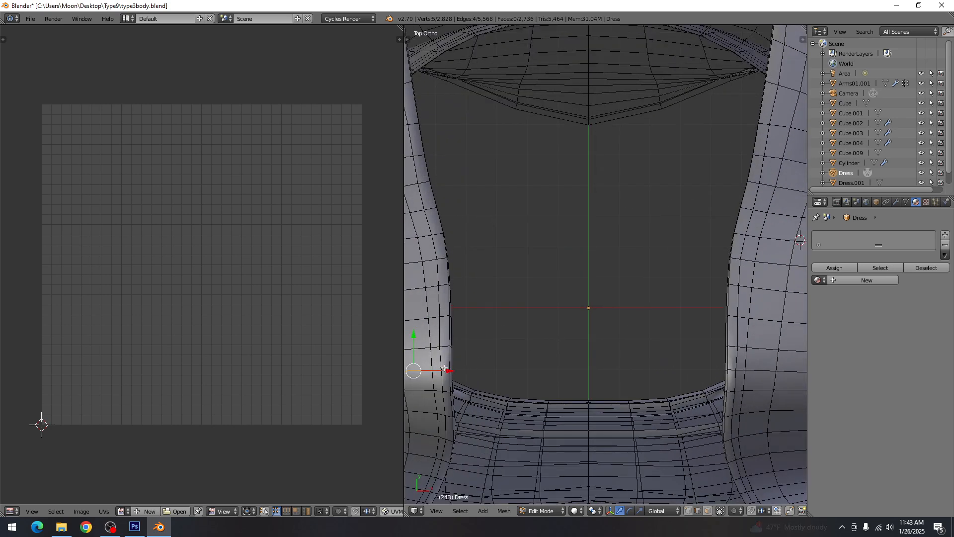
shift+click(447, 369)
shift+click(452, 378)
scroll(451, 373, up, 5)
drag(469, 370, 527, 365)
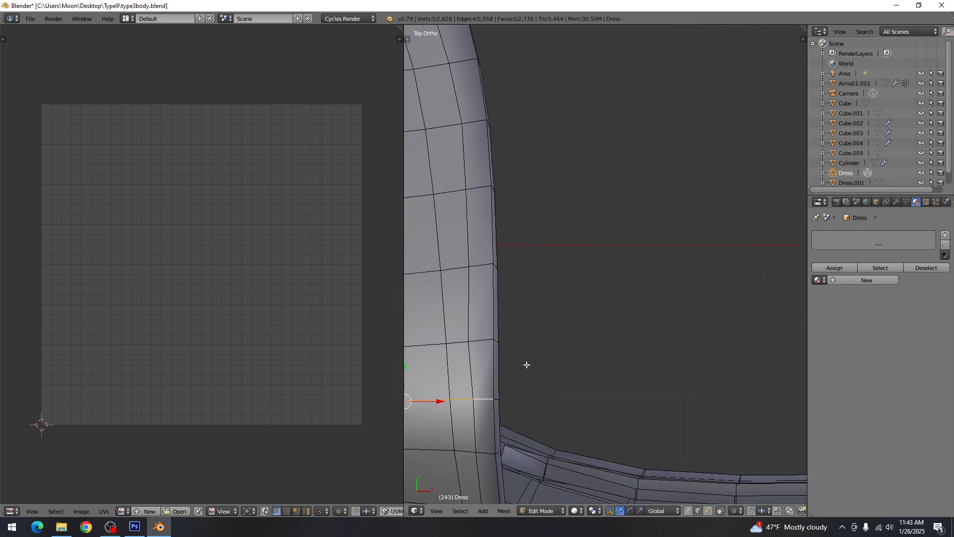
shift+click(496, 399)
scroll(558, 371, down, 5)
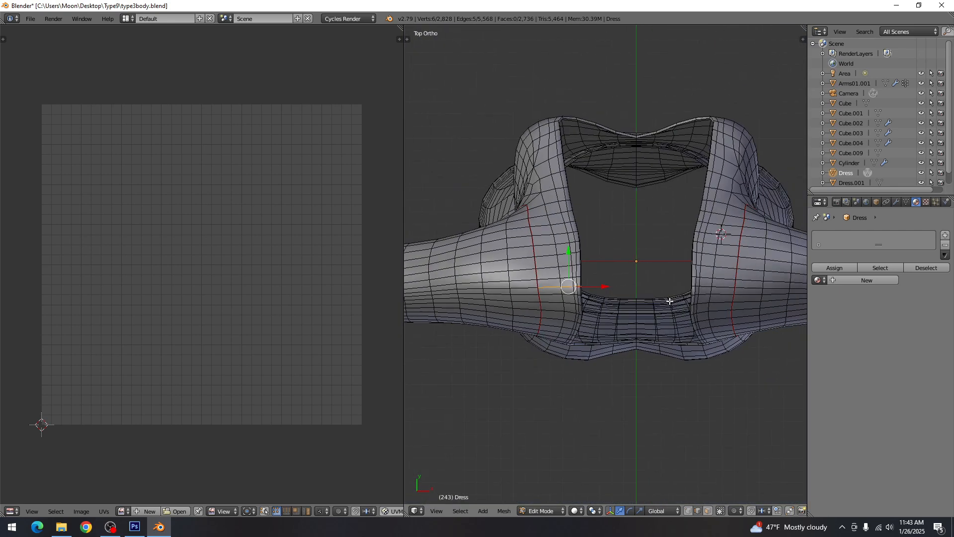
Add the matching row of edges across the positive-X shoulder to the selection, mark both shoulder rows as seams and clear the selection
scroll(572, 273, up, 9)
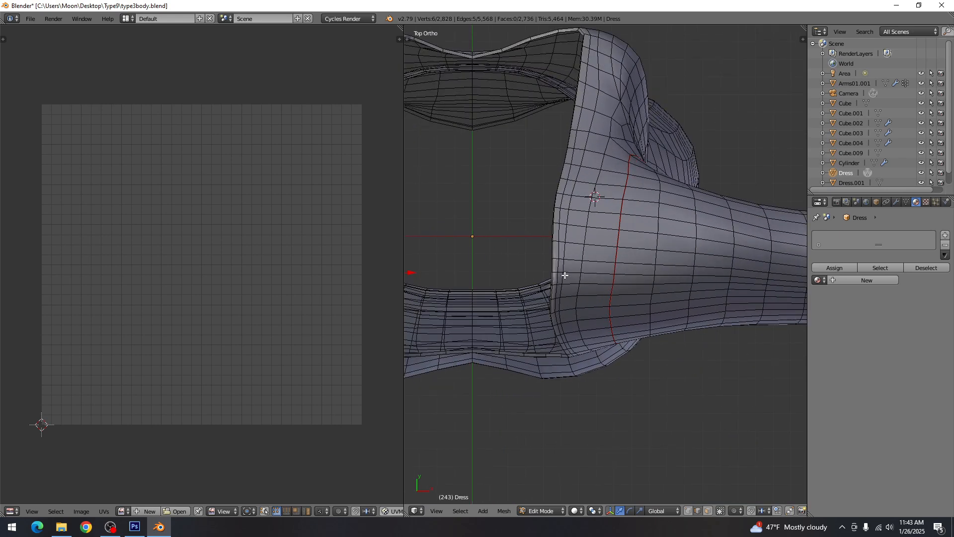
shift+right_click(414, 292)
shift+right_click(422, 291)
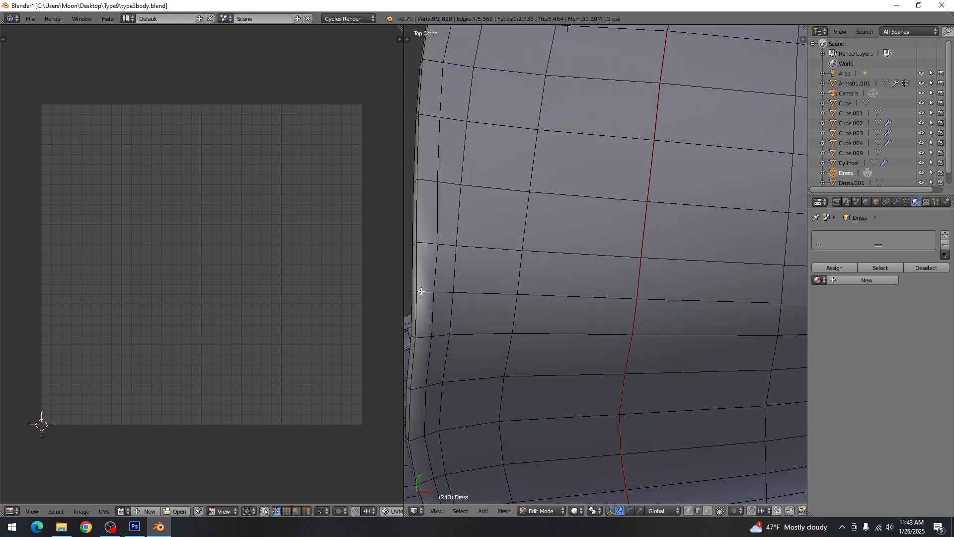
shift+right_click(446, 294)
shift+right_click(532, 298)
shift+right_click(587, 301)
scroll(603, 313, down, 9)
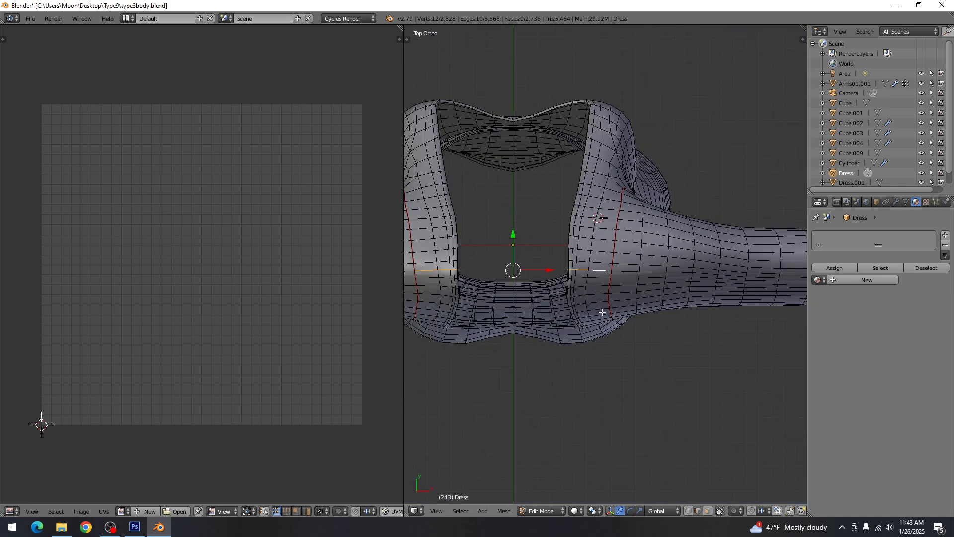
key(ctrl+e)
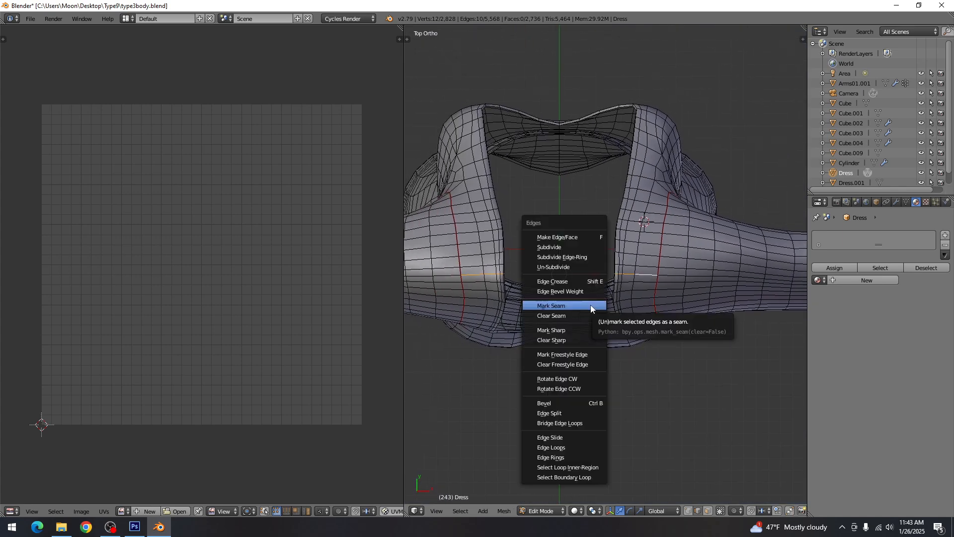
click(591, 305)
key(a)
Check the marked seams around the dress, then select the entire mesh and unwrap it
scroll(607, 345, down, 3)
drag(688, 326, 640, 252)
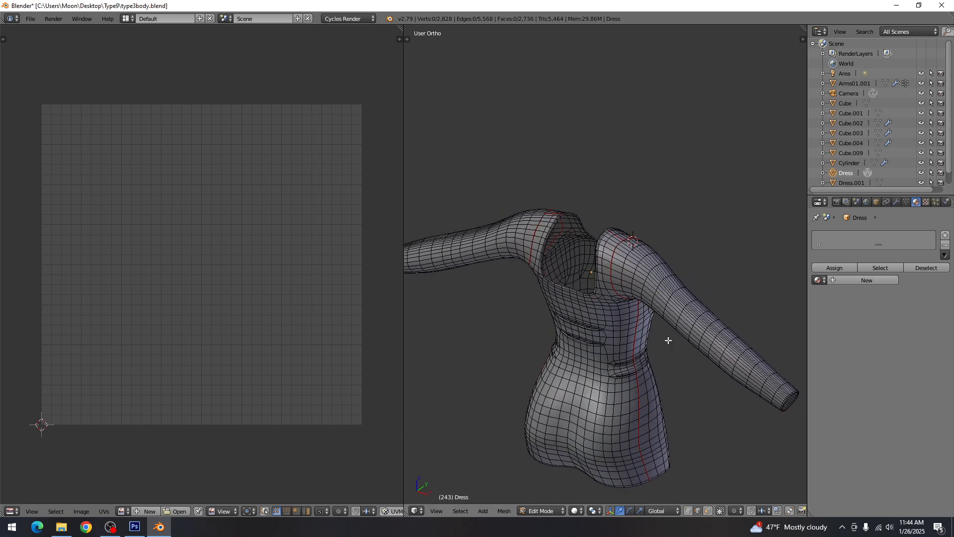
drag(654, 345, 595, 317)
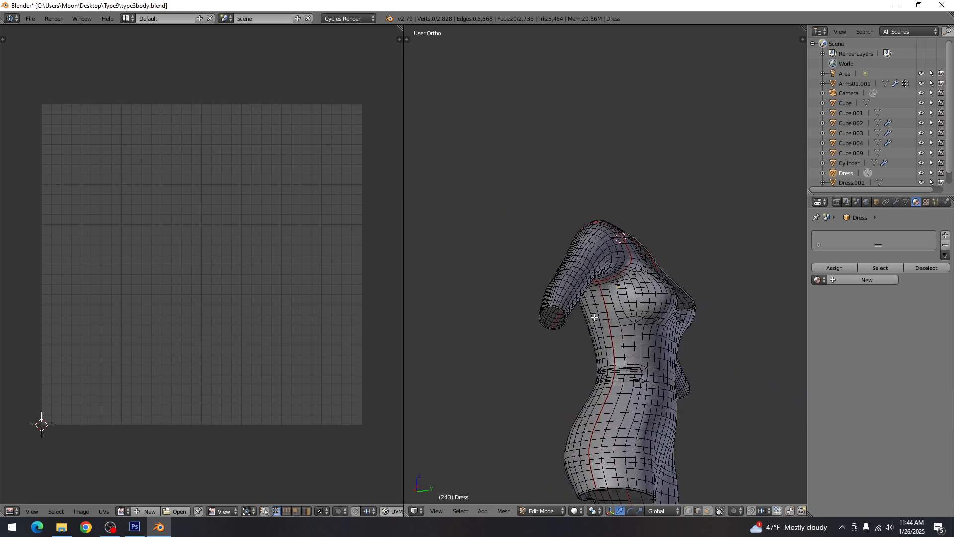
drag(687, 388, 520, 290)
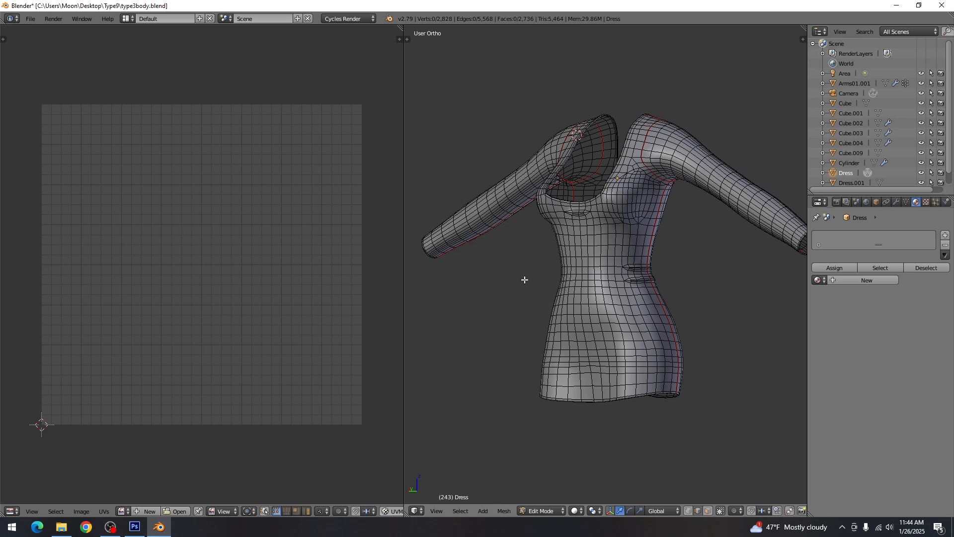
key(KP_1)
key(ctrl+KP_1)
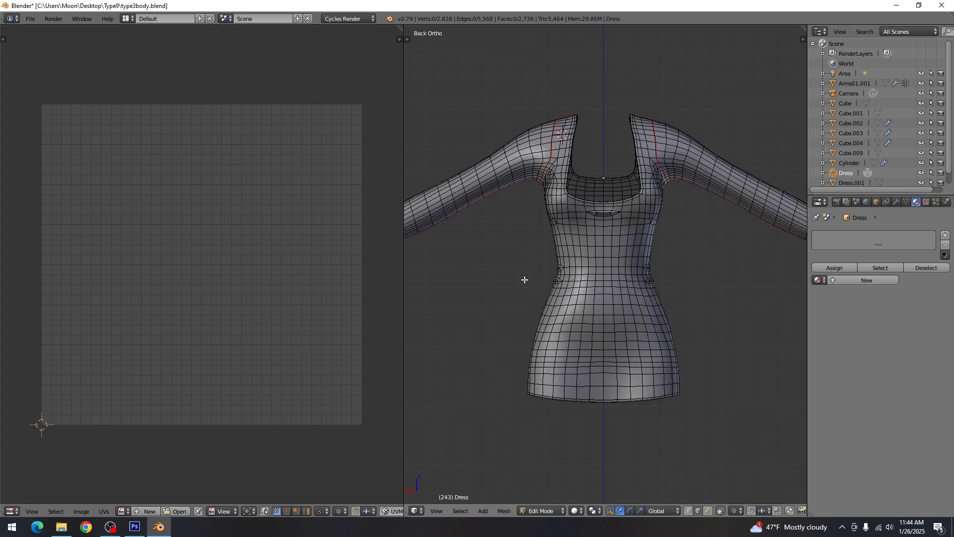
drag(536, 225, 565, 244)
key(a)
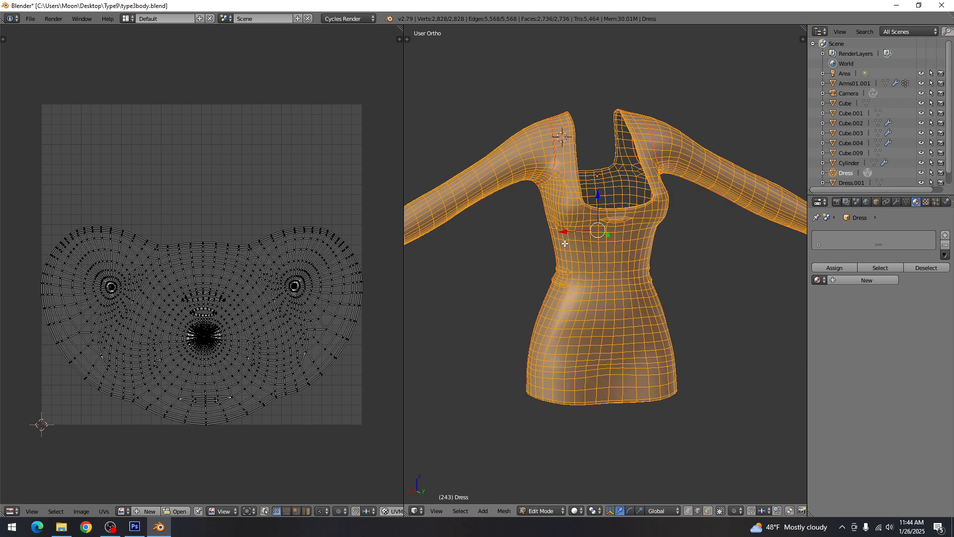
key(u)
click(565, 243)
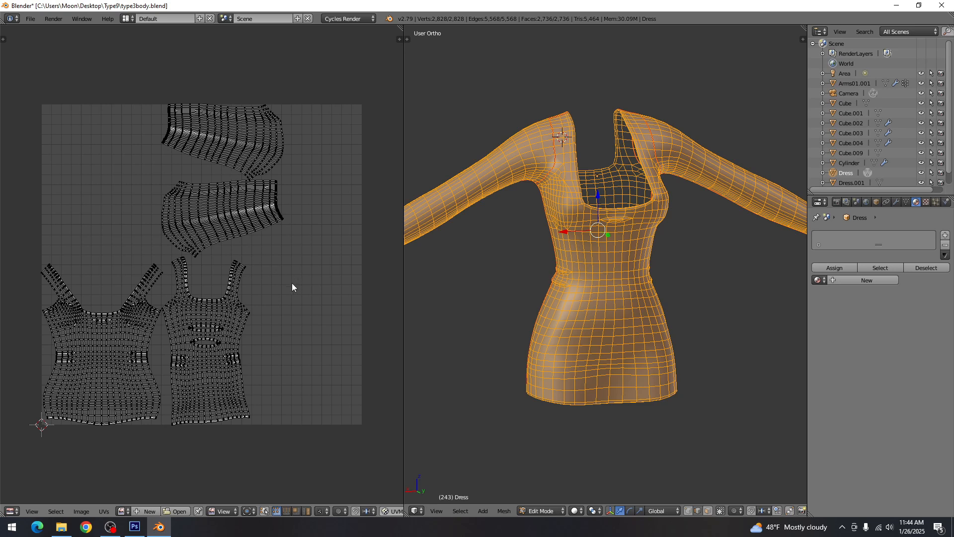
Select the whole lower sleeve UV island and mirror it by scaling -1 along X
drag(293, 265, 316, 369)
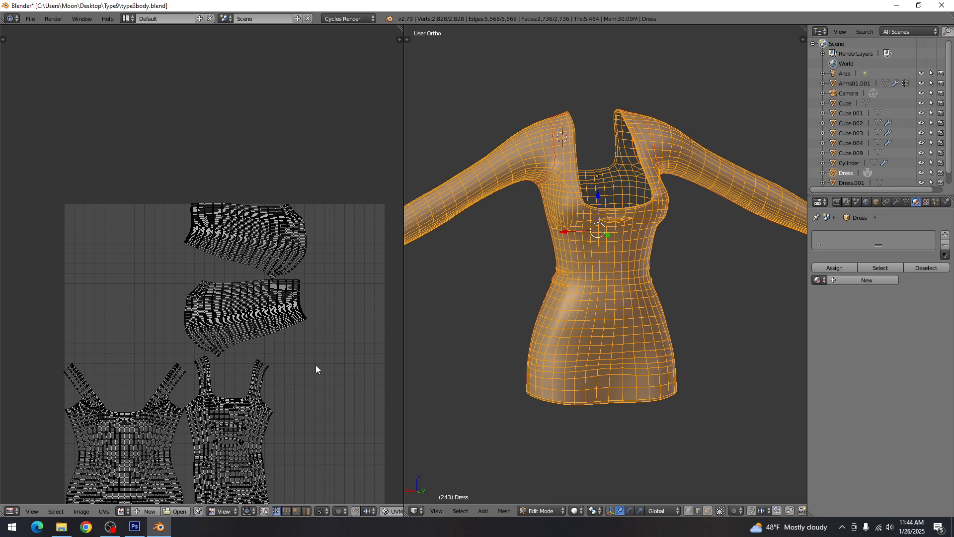
scroll(315, 369, up, 2)
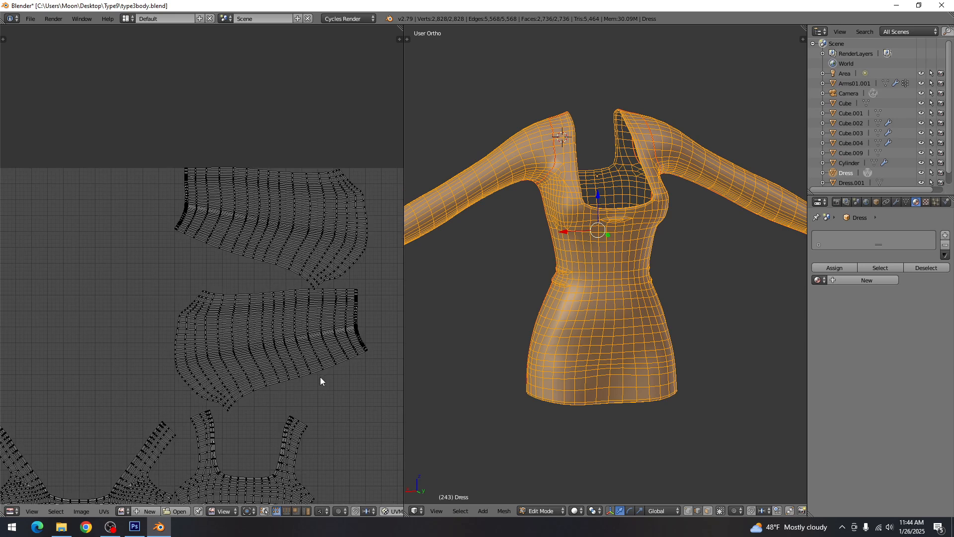
drag(320, 379, 292, 318)
right_click(280, 330)
scroll(297, 329, up, 1)
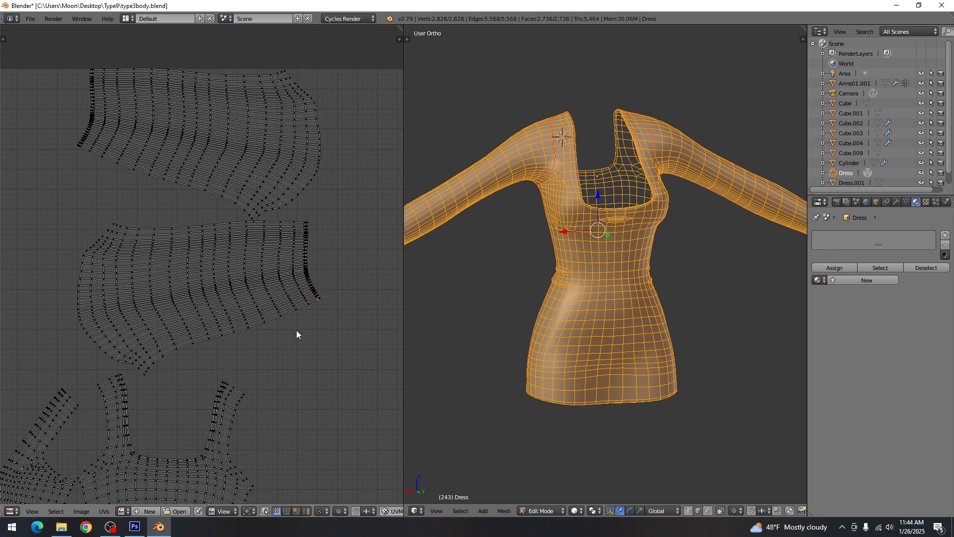
key(ctrl+l)
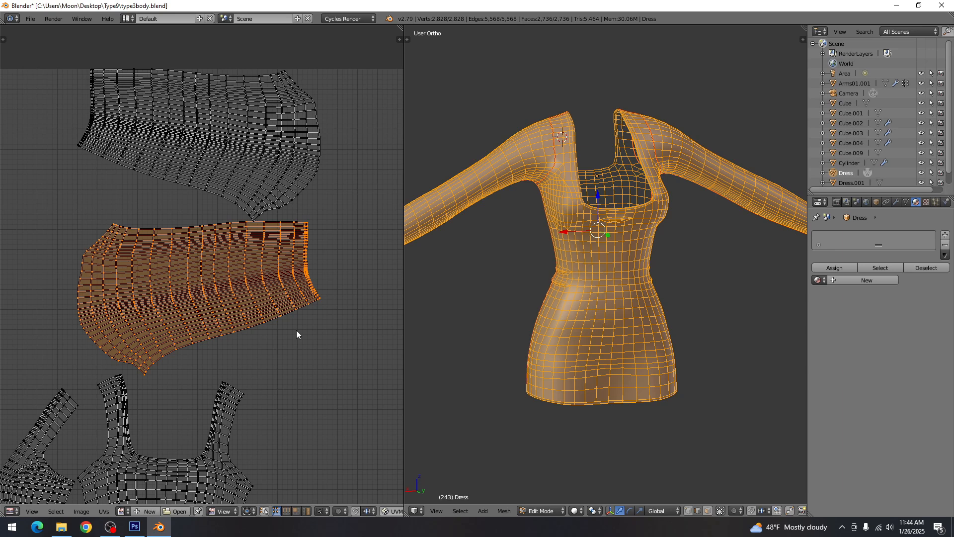
key(s)
key(x)
key(minus)
key(1)
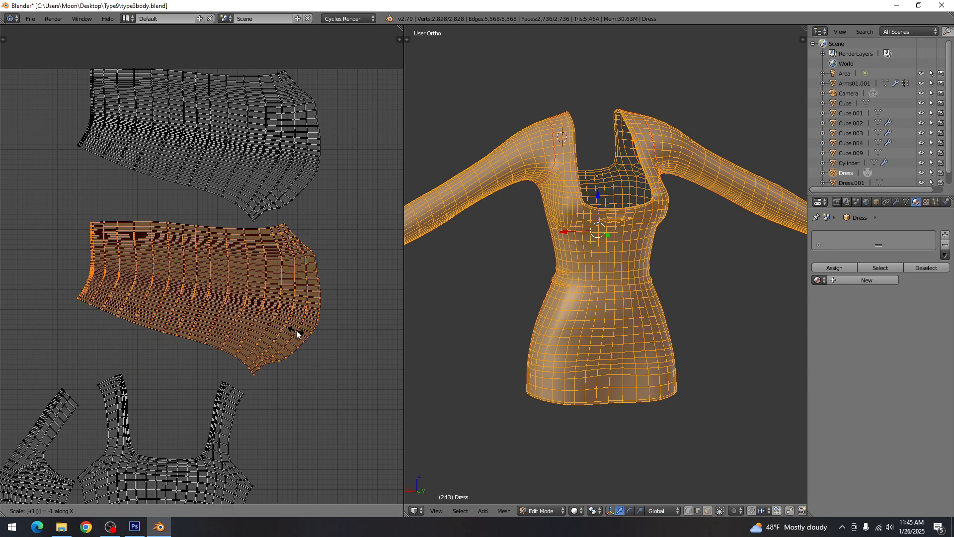
key(Return)
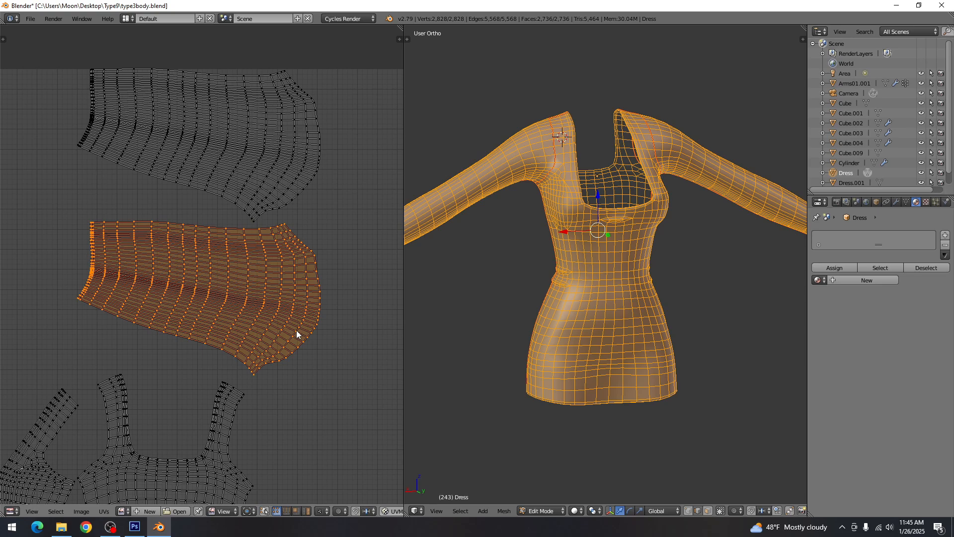
Move the mirrored sleeve island up along Y so that it overlaps the other sleeve island
key(g)
key(y)
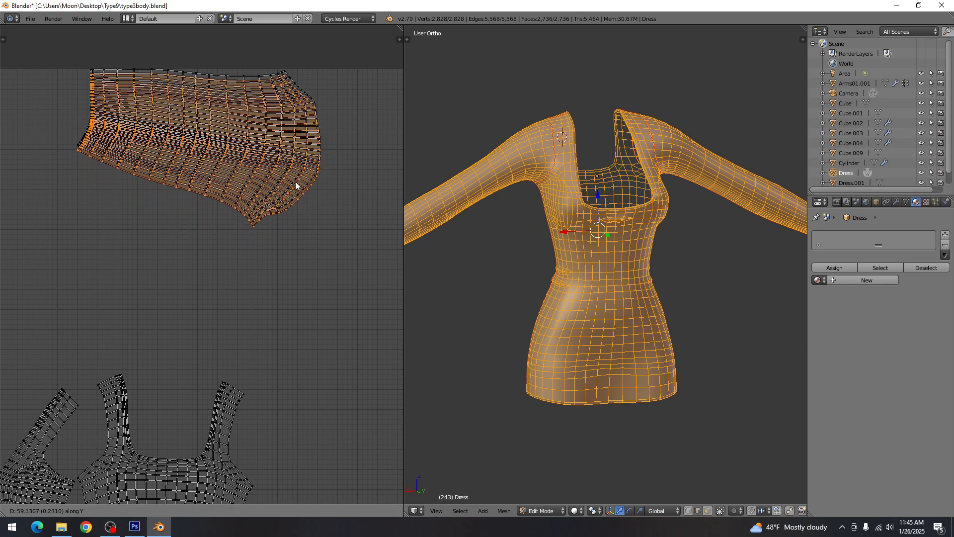
click(296, 180)
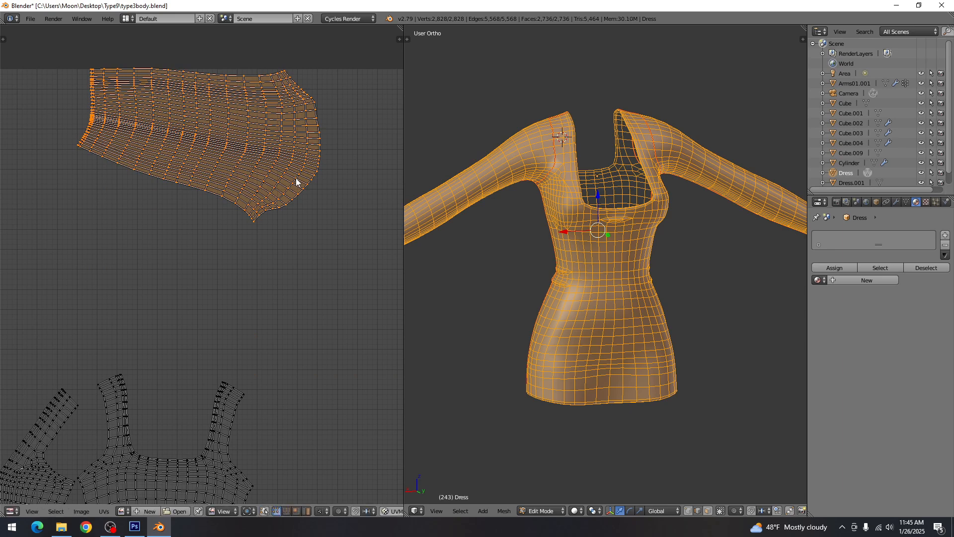
Fine-tune the mirrored sleeve island's Y position so its vertices line up with the other sleeve island, and deselect it
scroll(271, 234, up, 9)
drag(301, 154, 268, 315)
drag(273, 198, 267, 216)
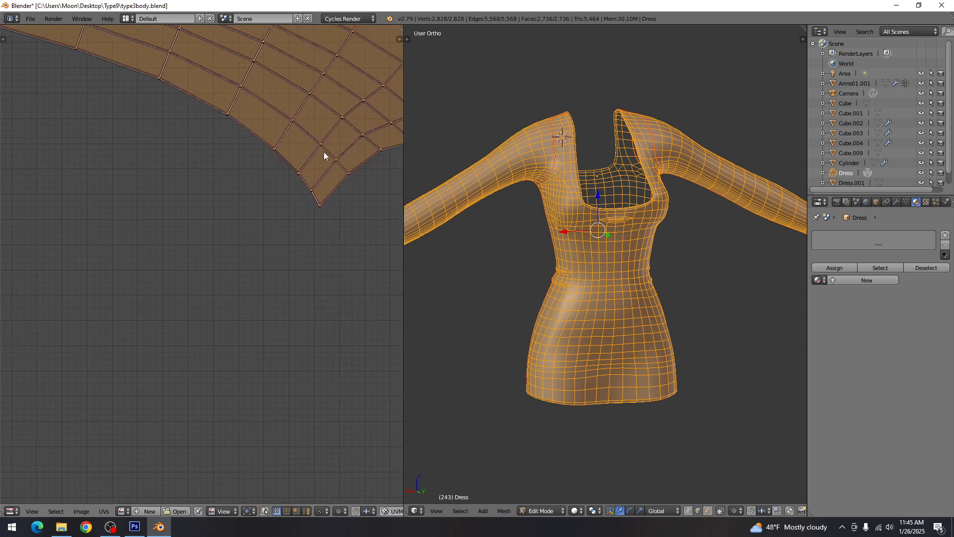
drag(324, 151, 177, 302)
drag(255, 195, 255, 240)
scroll(253, 254, up, 2)
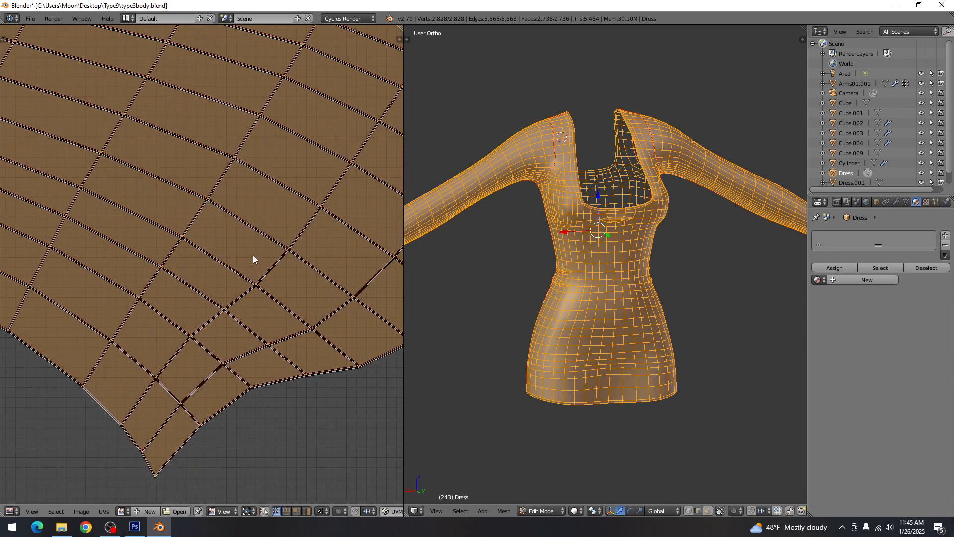
key(g)
key(y)
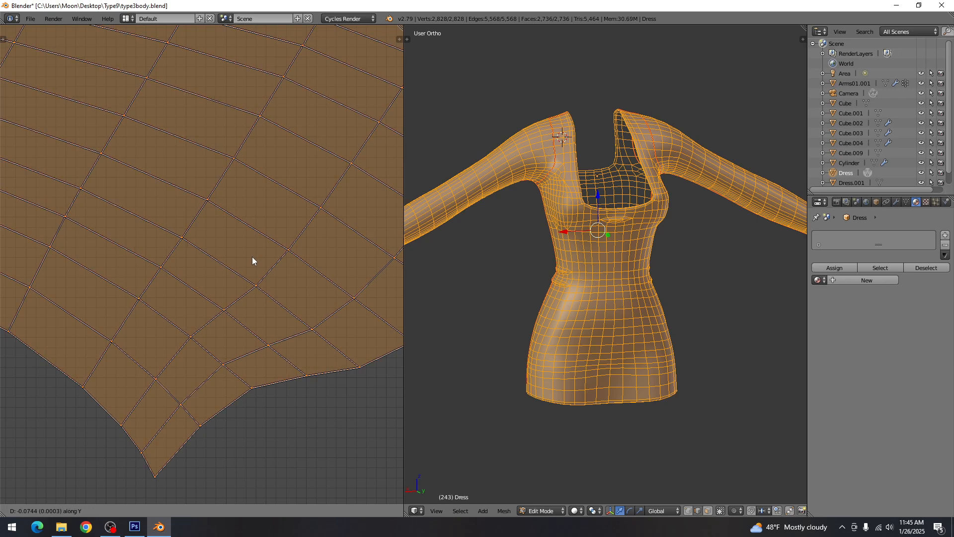
click(252, 257)
scroll(263, 308, down, 5)
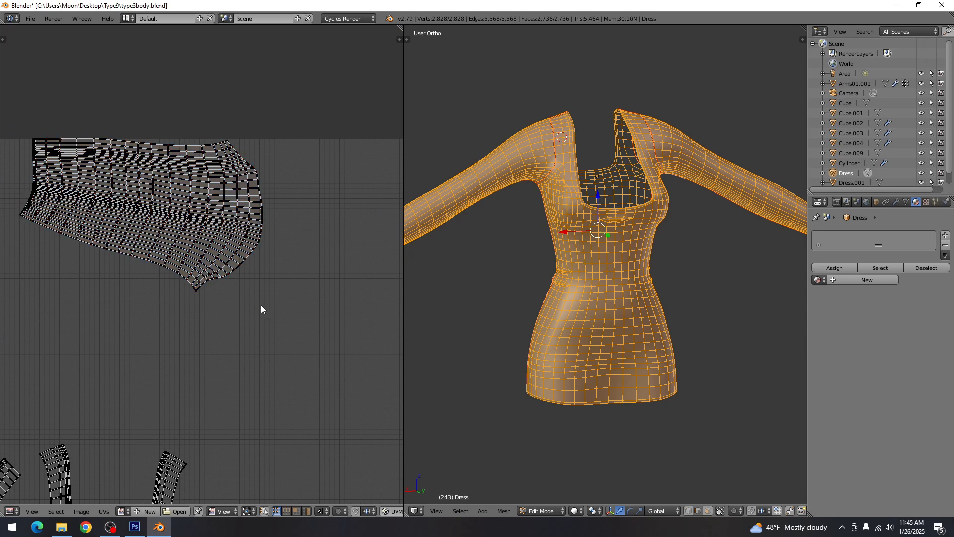
scroll(261, 306, down, 1)
key(a)
Box-select both stacked sleeve islands, move them to the upper-left area of the UV grid and deselect them
drag(209, 333, 341, 238)
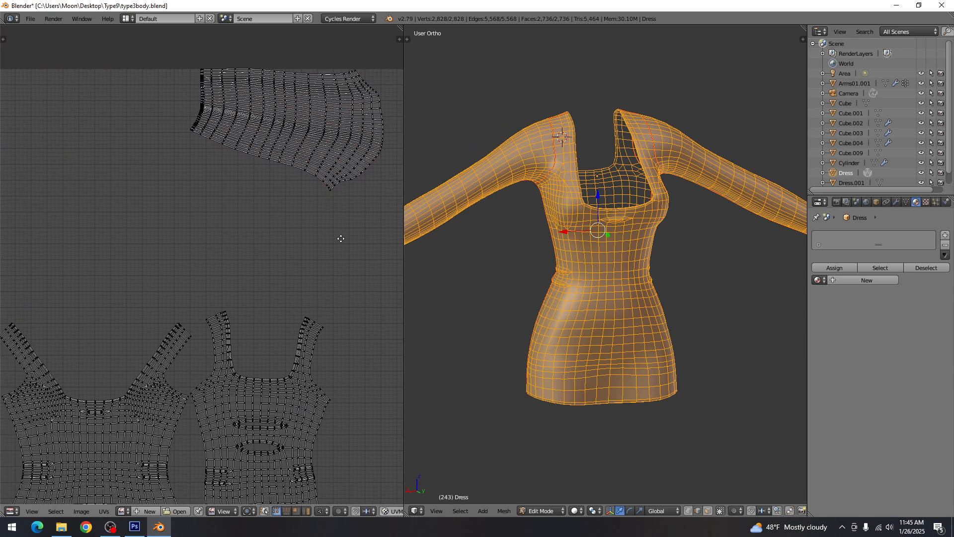
scroll(311, 271, down, 1)
drag(260, 271, 266, 294)
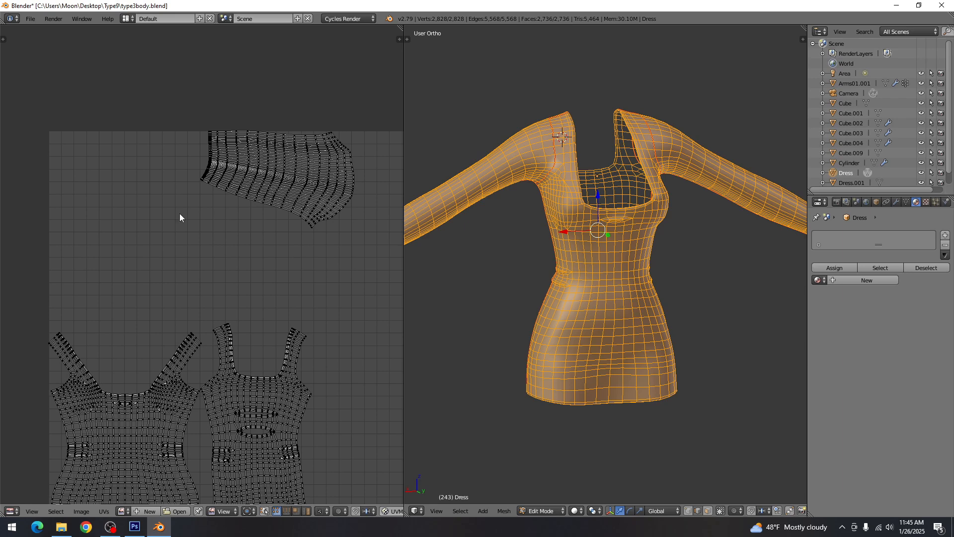
scroll(196, 248, down, 1)
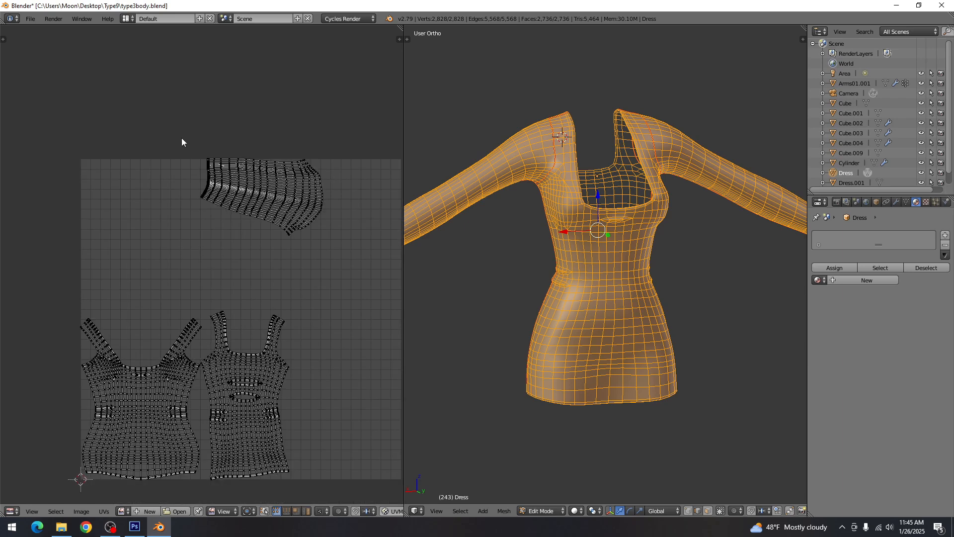
key(b)
drag(182, 143, 348, 244)
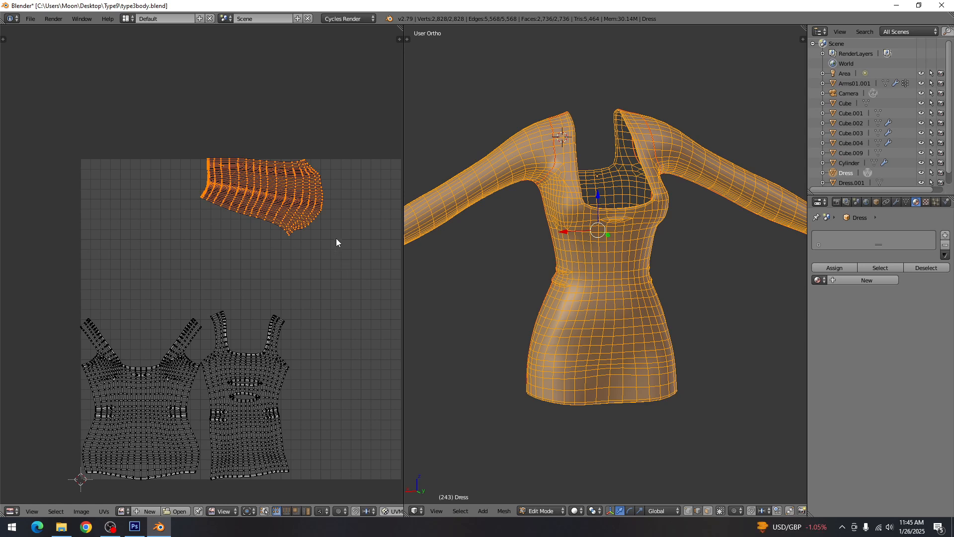
key(g)
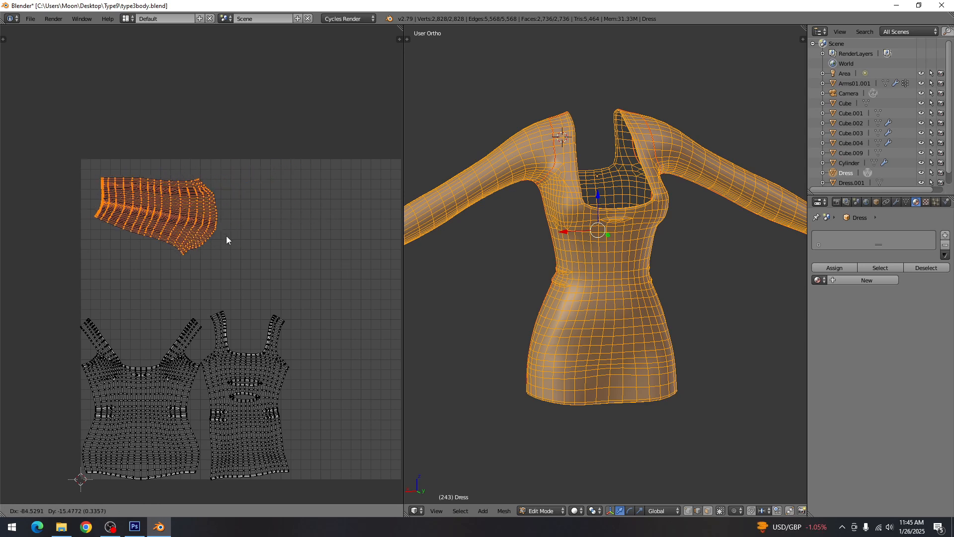
click(228, 237)
key(a)
Select the narrower body panel island and move it up beside the stacked sleeves
right_click(274, 365)
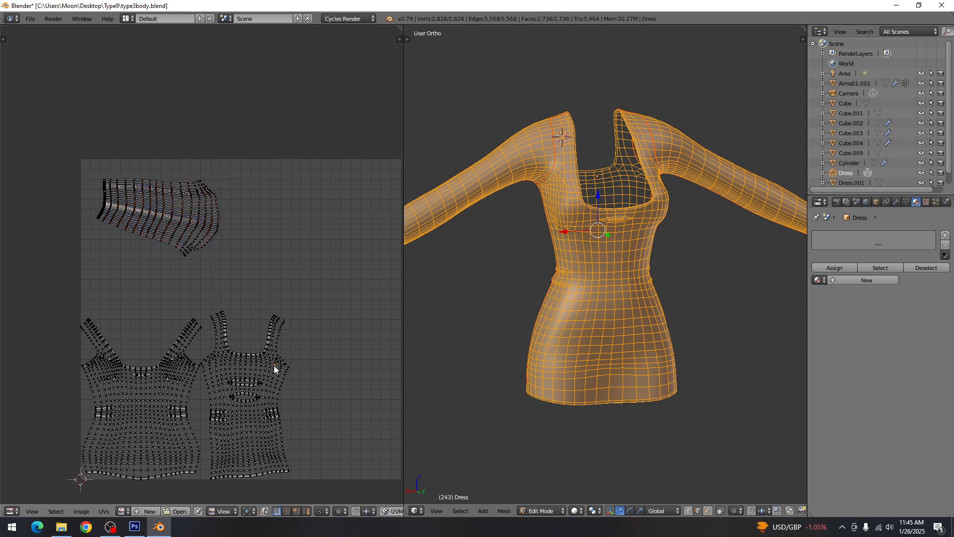
key(ctrl+comma)
key(ctrl+l)
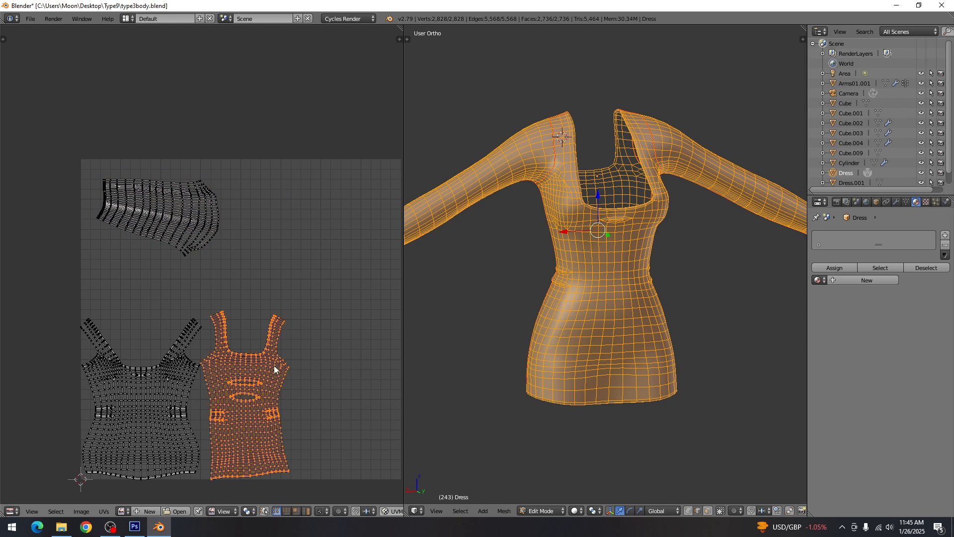
key(g)
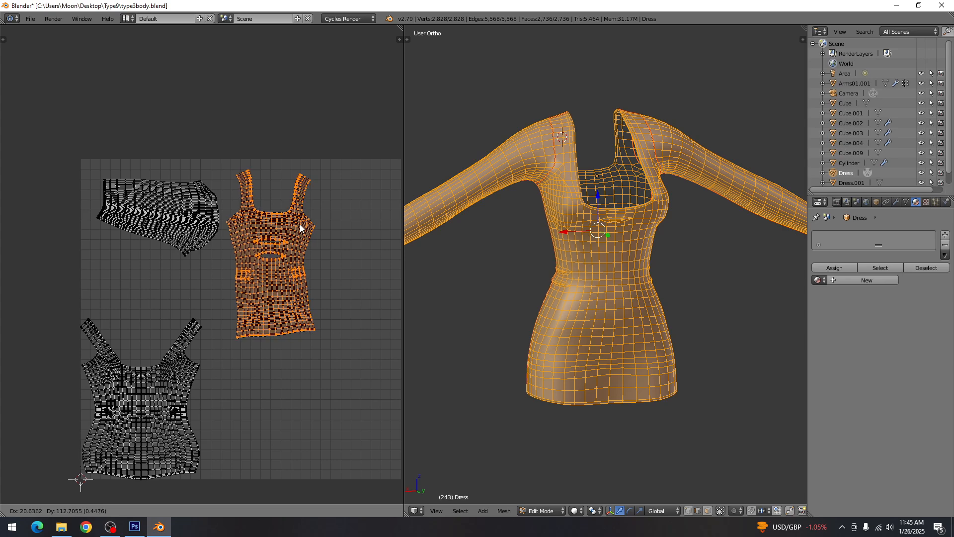
click(300, 228)
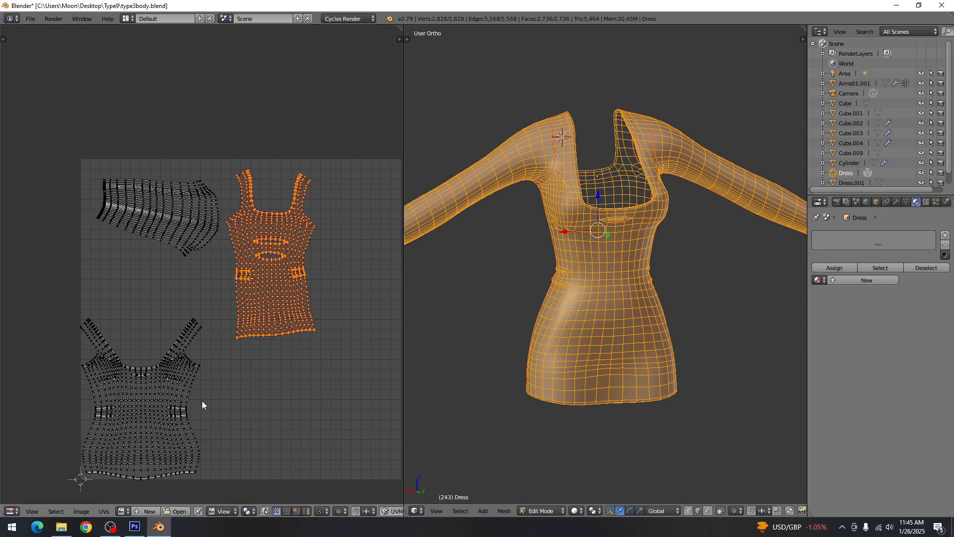
Select only the wider body panel island, move it up beneath the stacked sleeves and deselect it
key(a)
key(l)
key(g)
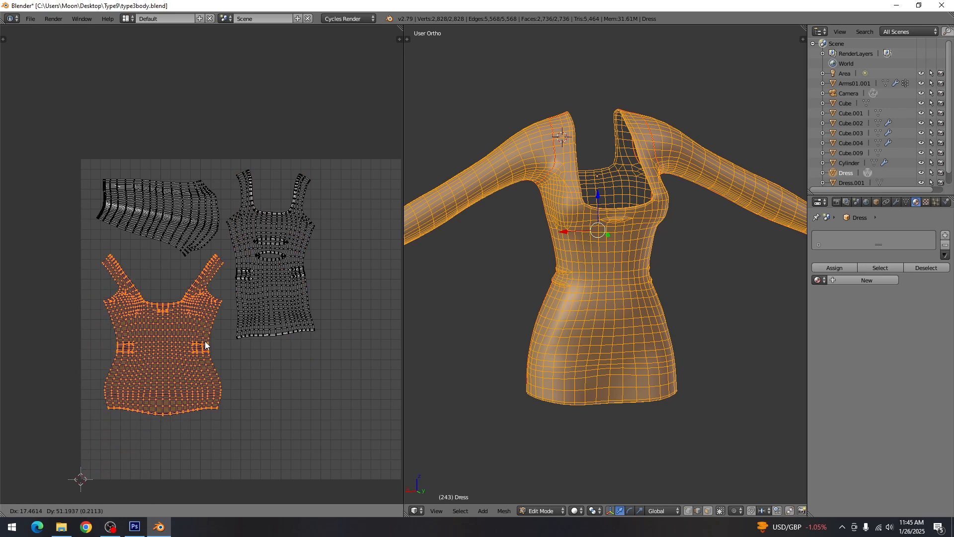
click(206, 346)
key(a)
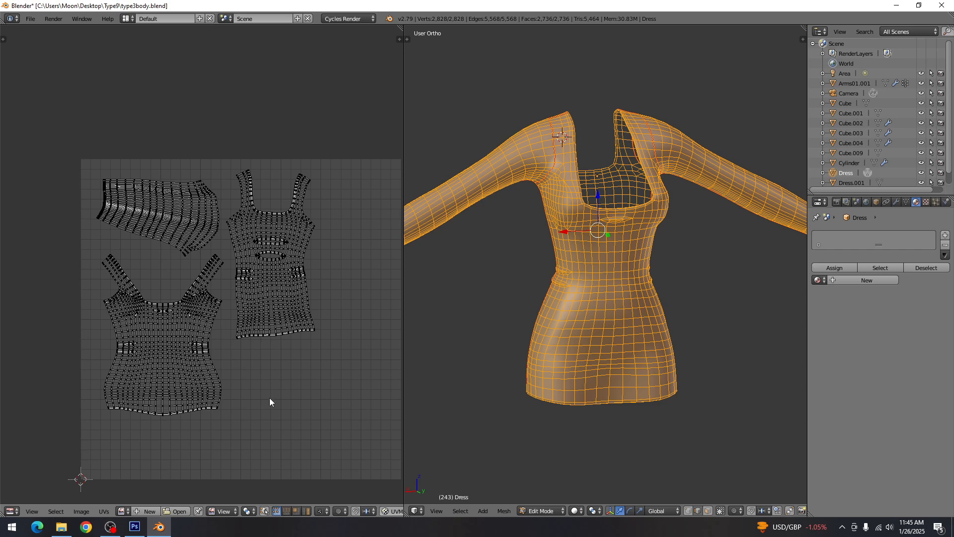
Select all UV islands of the dress in the UV editor
drag(265, 381, 251, 365)
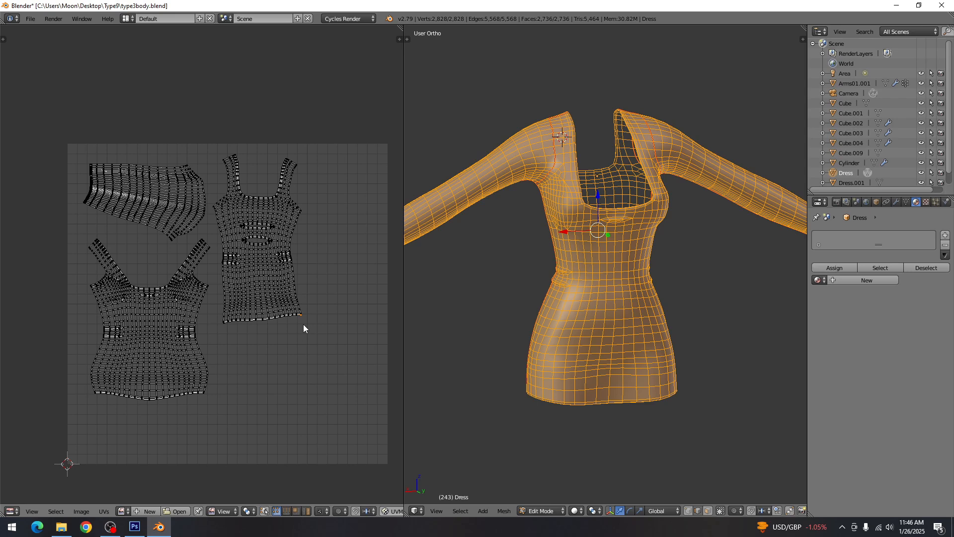
key(a)
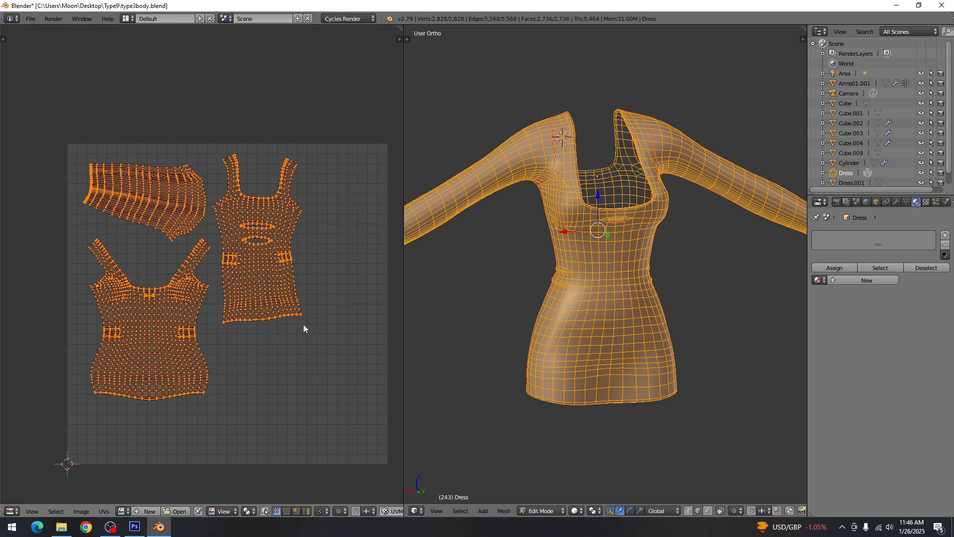
text(s1.)
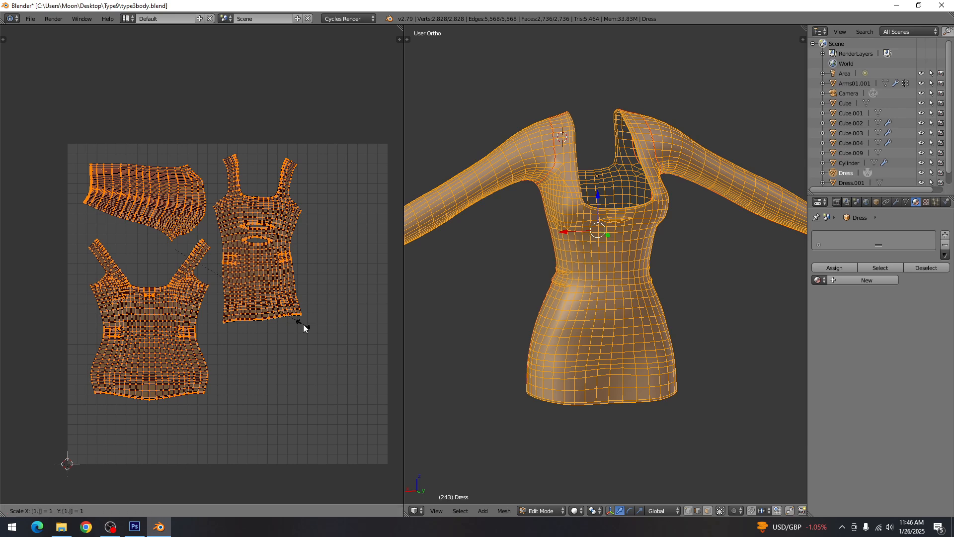
text(5)
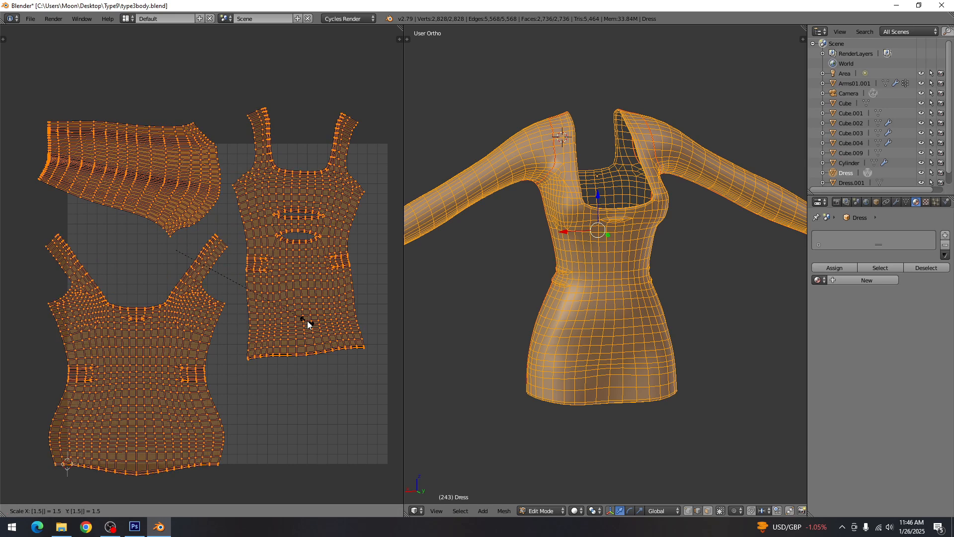
key(Escape)
Scale all UV islands by 1.2, move them back inside the UV grid and deselect them
text(s)
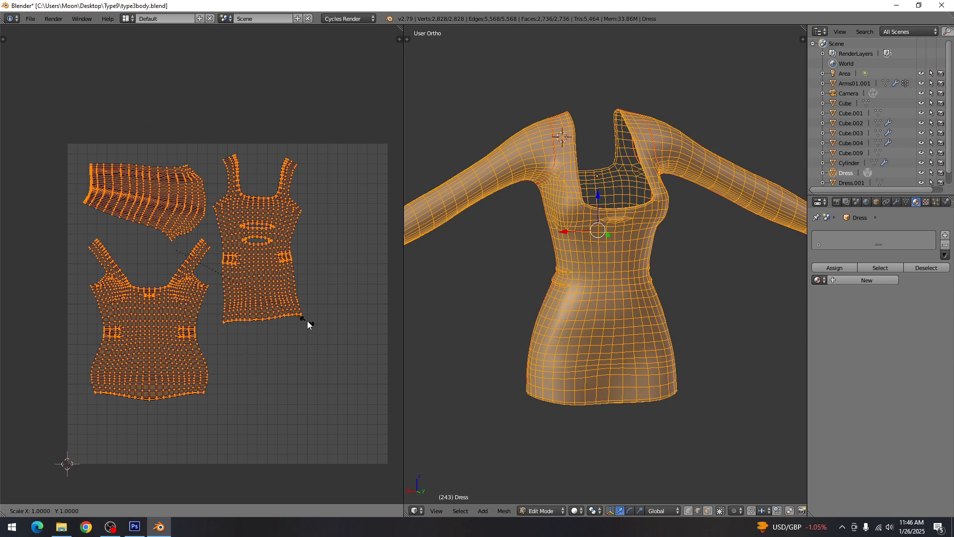
text(1.2)
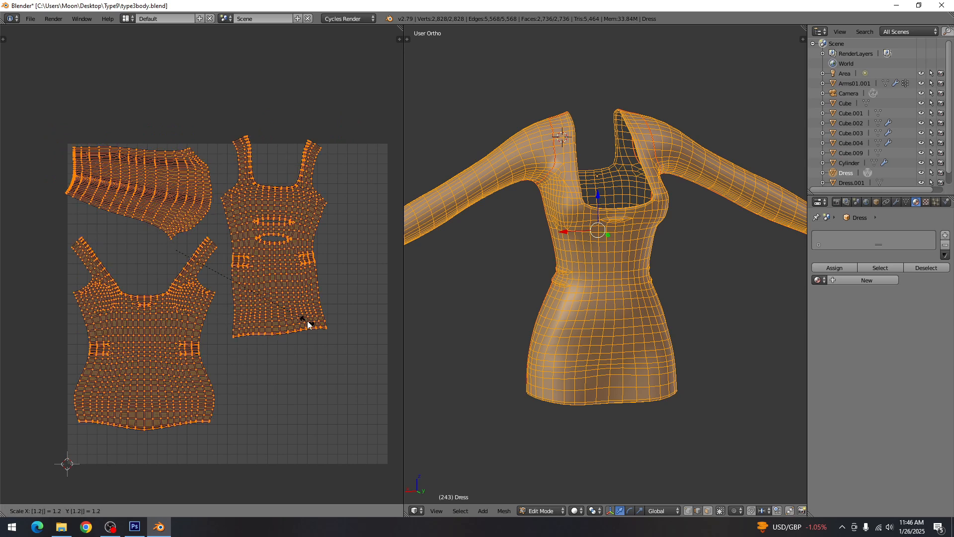
key(Return)
key(g)
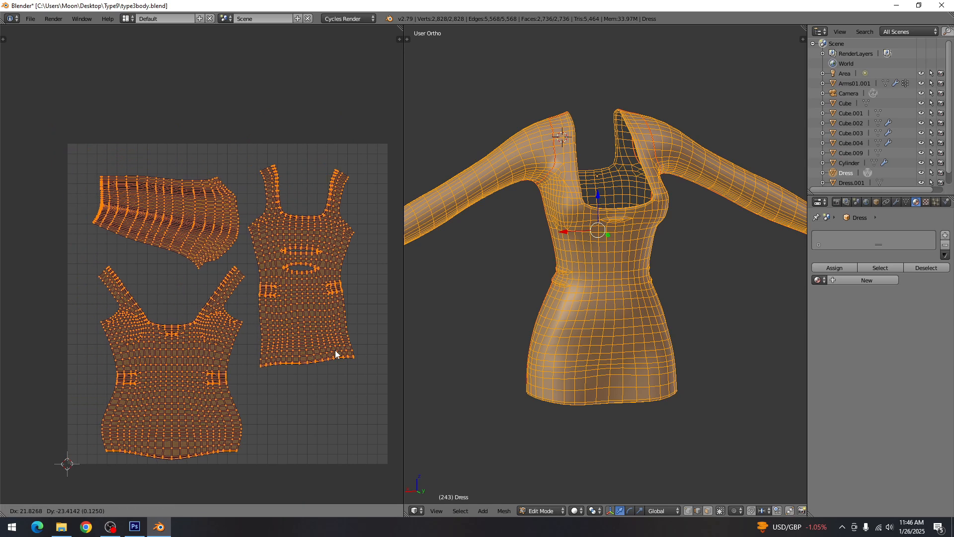
click(332, 342)
key(a)
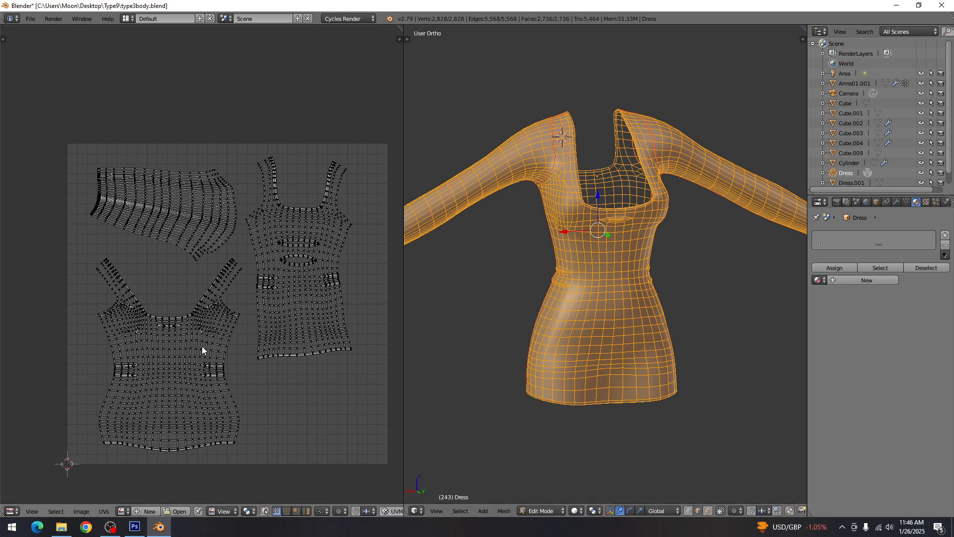
Start a UV layout export as a PNG image with the size set to 2048 by 2048
click(104, 512)
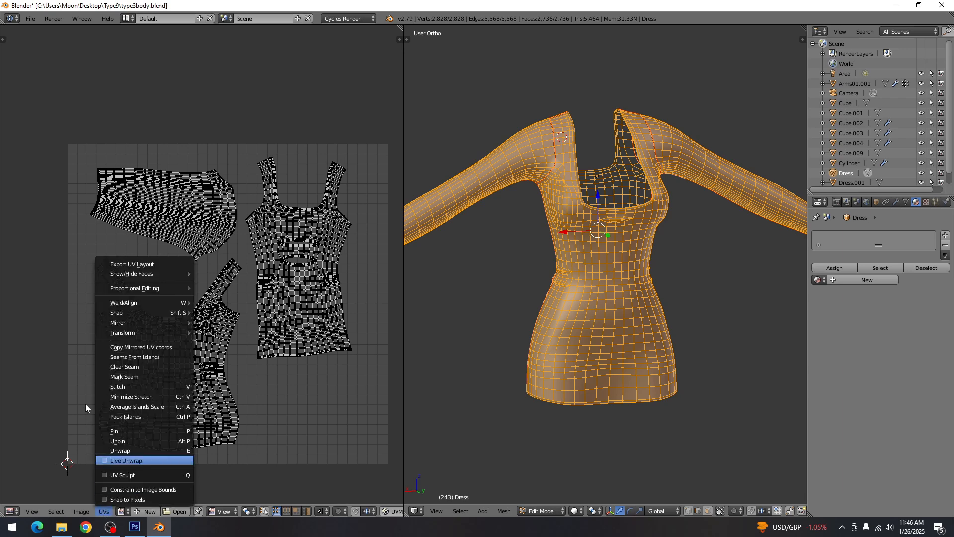
click(155, 264)
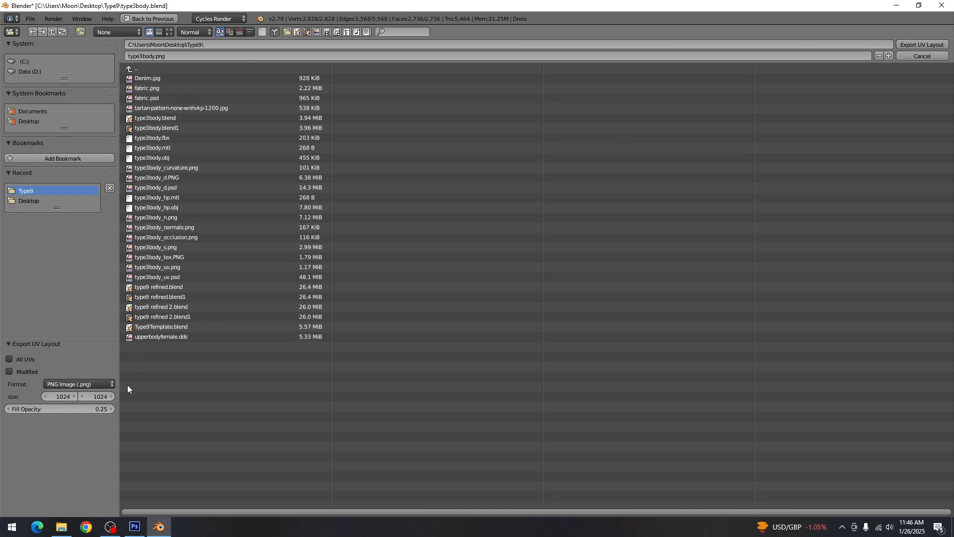
click(60, 397)
text(2048)
key(Tab)
text(2048)
key(ctrl+a)
click(62, 432)
Export the UV layout under the name outfit_uv.png and save the scene over type3body.blend
click(184, 55)
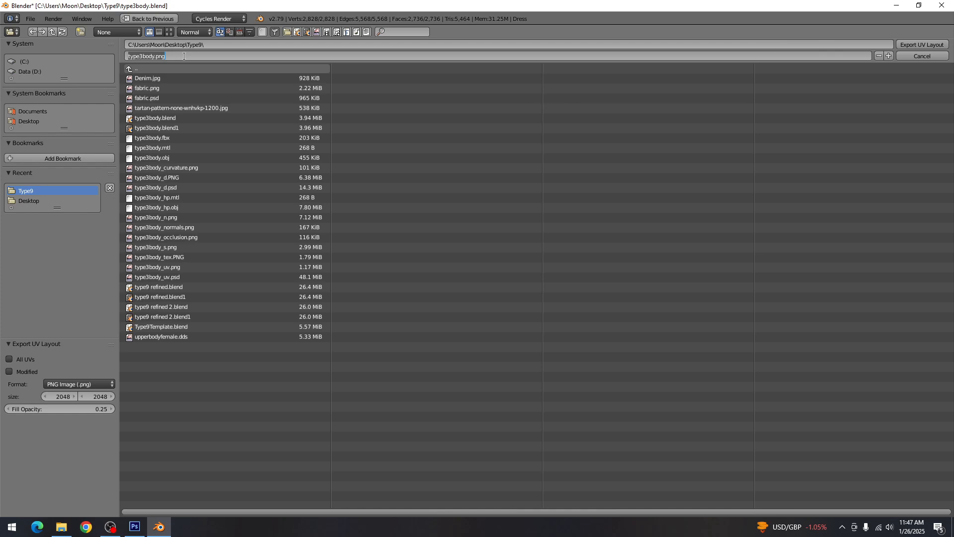
text(outfit_uv)
key(Return)
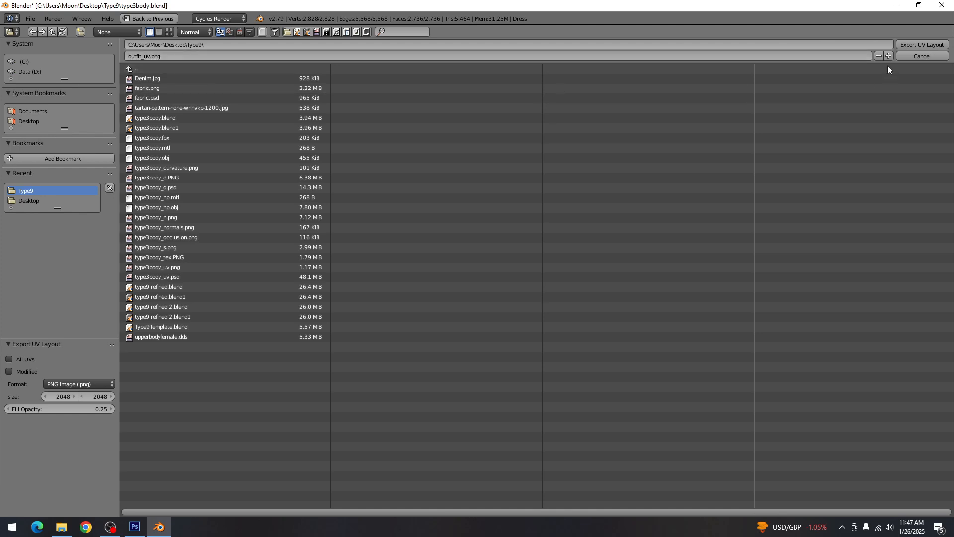
click(913, 46)
key(ctrl+s)
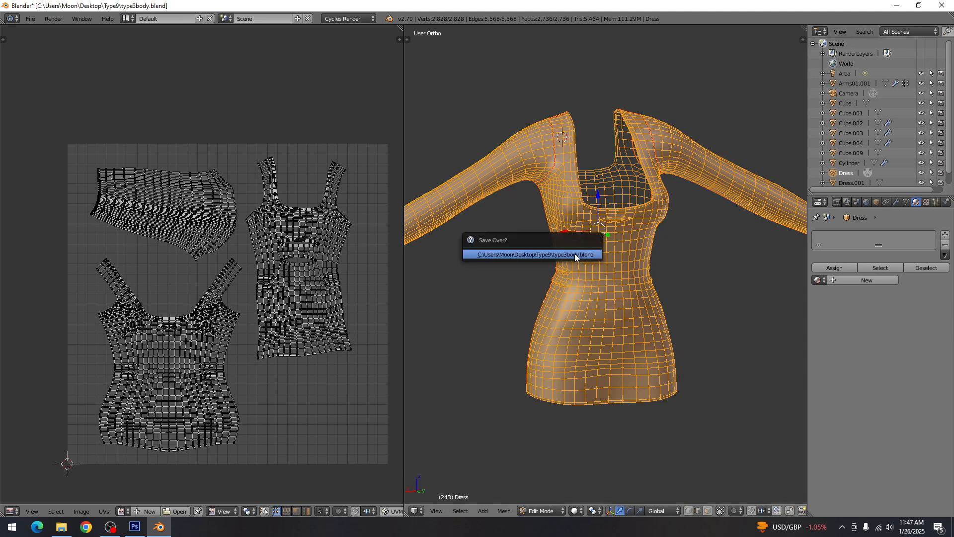
click(575, 254)
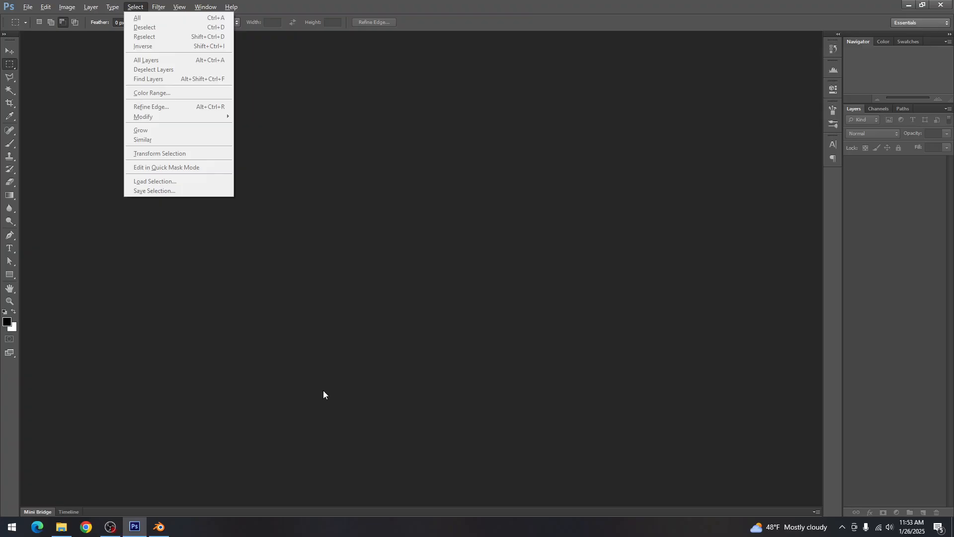
Switch to Photoshop and open outfit_uv.png from the Type9 folder as a document
key(Escape)
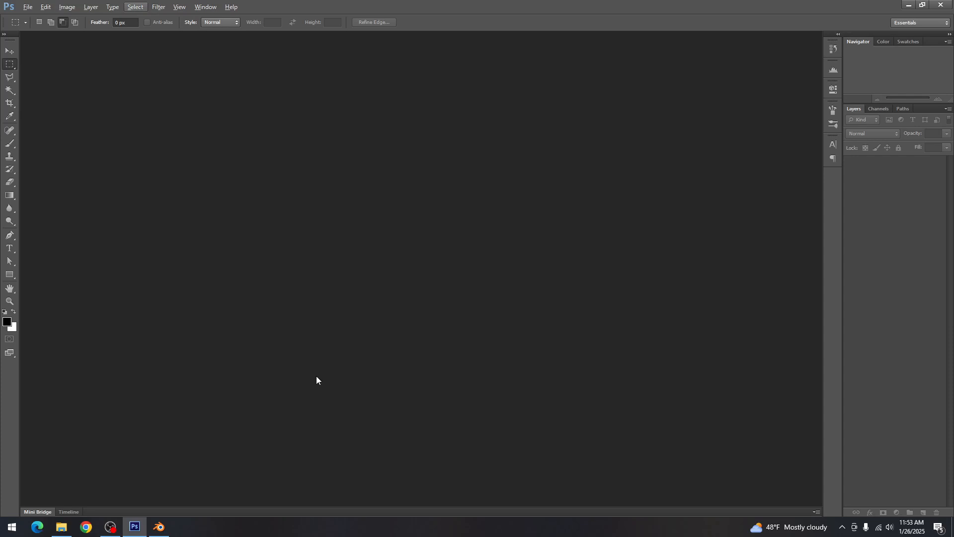
click(61, 527)
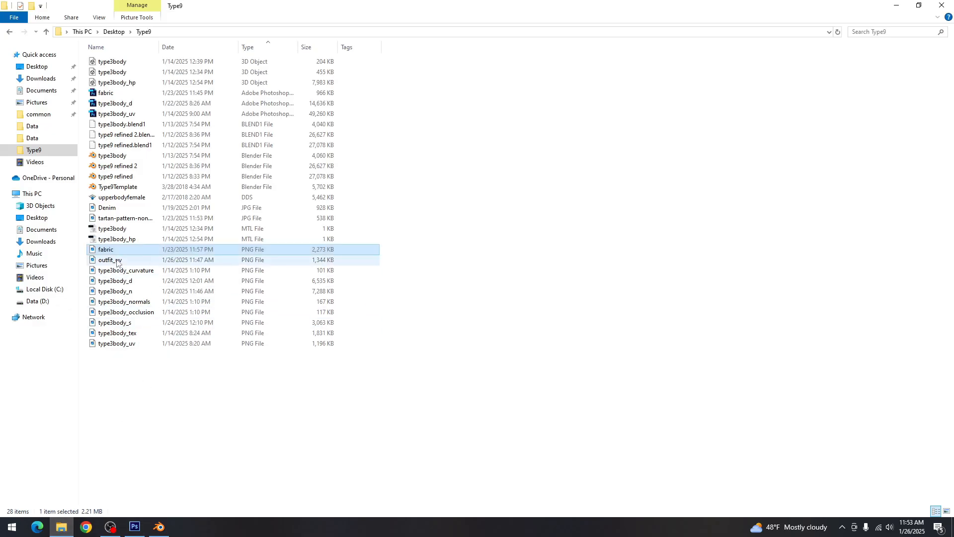
drag(107, 260, 371, 280)
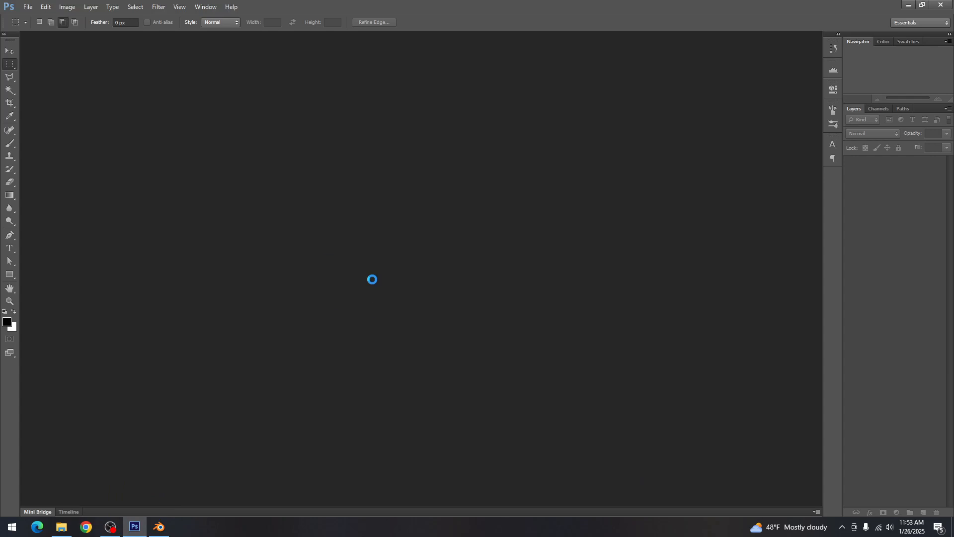
key(v)
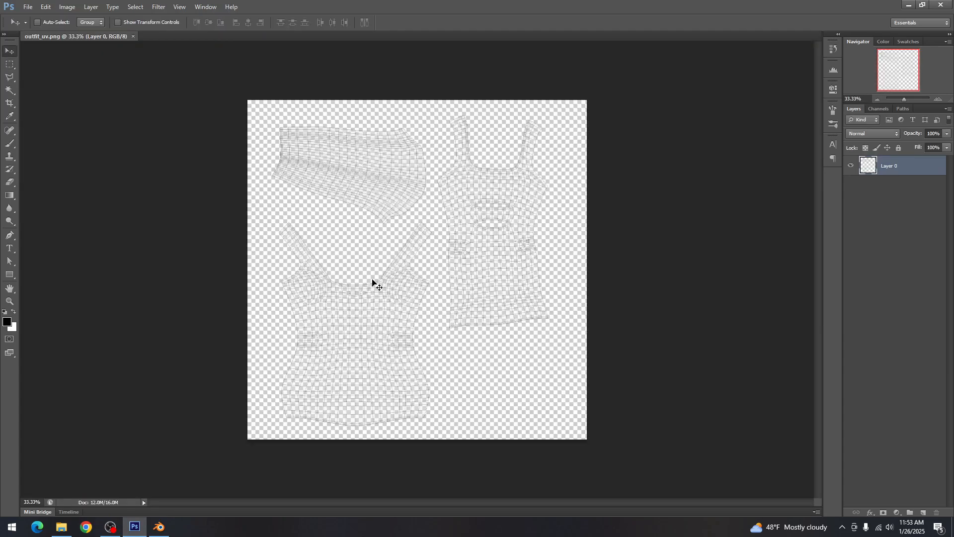
Rename the wireframe layer UV and add a new layer named Solid above it
double_click(889, 167)
text(UV)
key(Return)
click(924, 512)
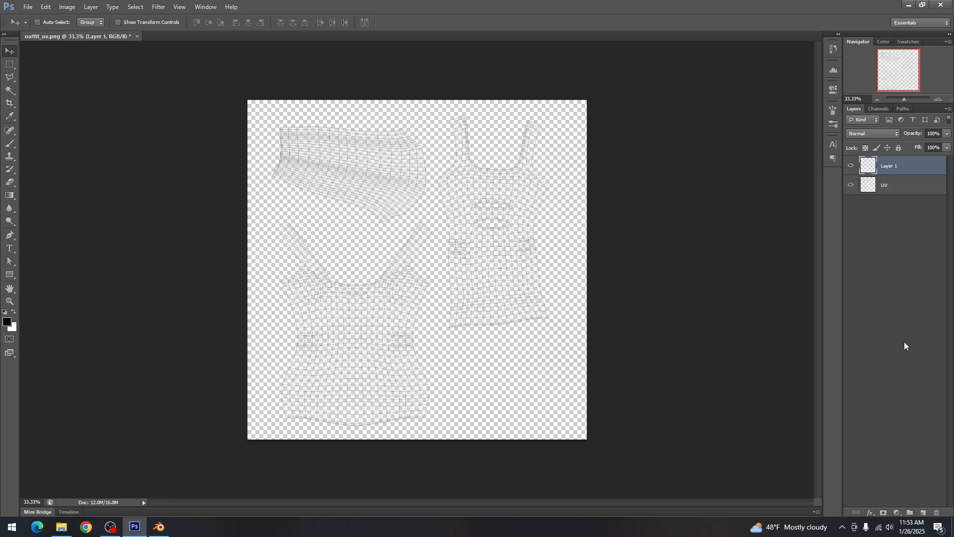
double_click(888, 168)
text(Solid)
key(Return)
Select the empty background of the UV layer with the Magic Wand and invert the selection to the islands
click(870, 188)
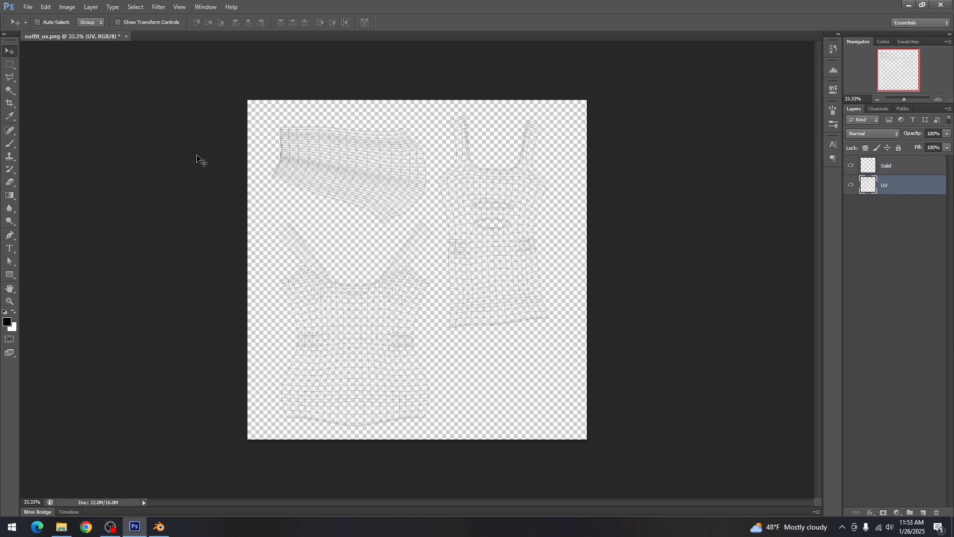
click(10, 91)
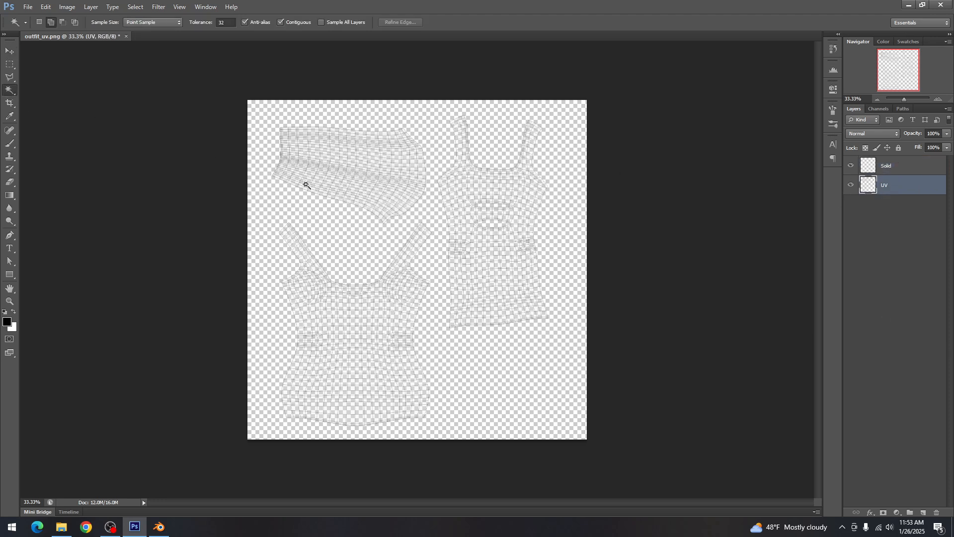
click(488, 386)
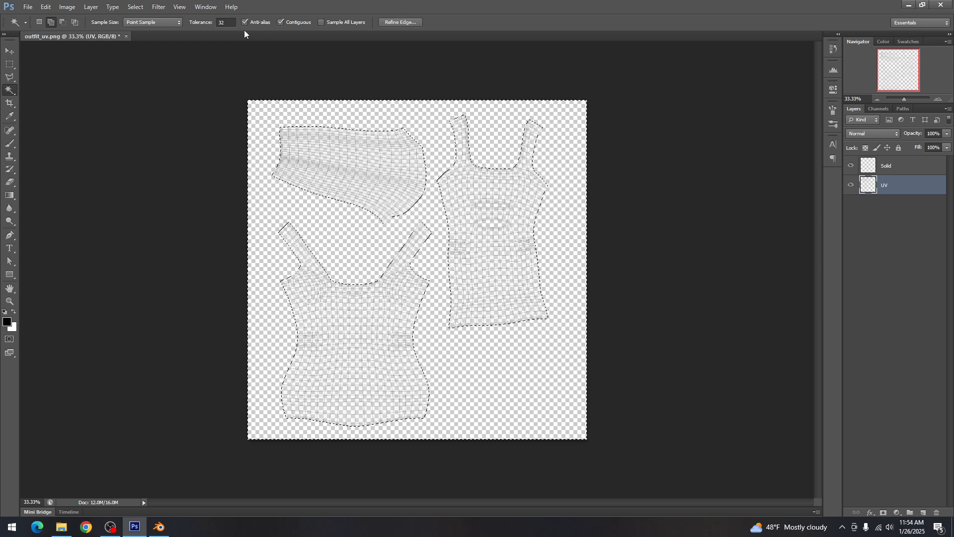
click(135, 6)
click(144, 43)
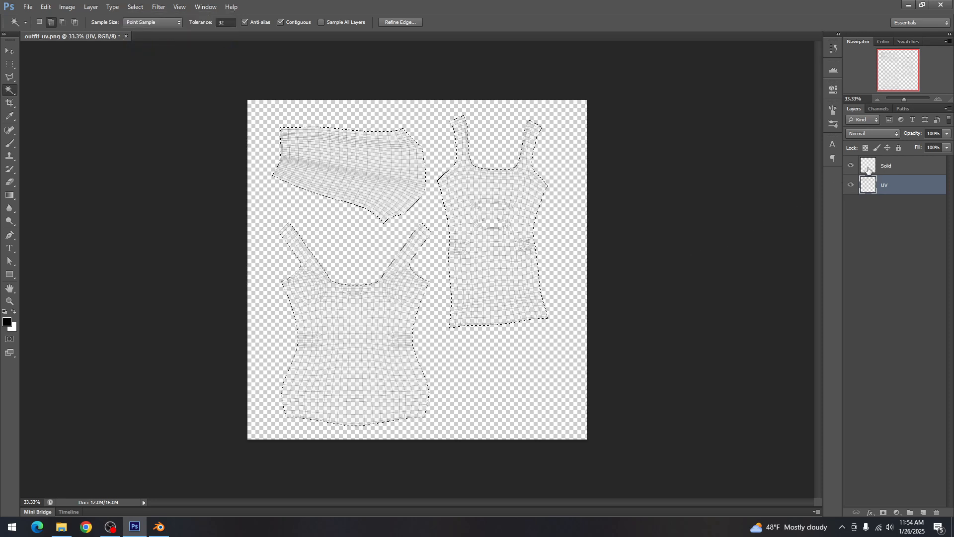
Fill the island selection on the Solid layer with the black foreground colour in Normal mode at 100% opacity, and deselect
click(869, 168)
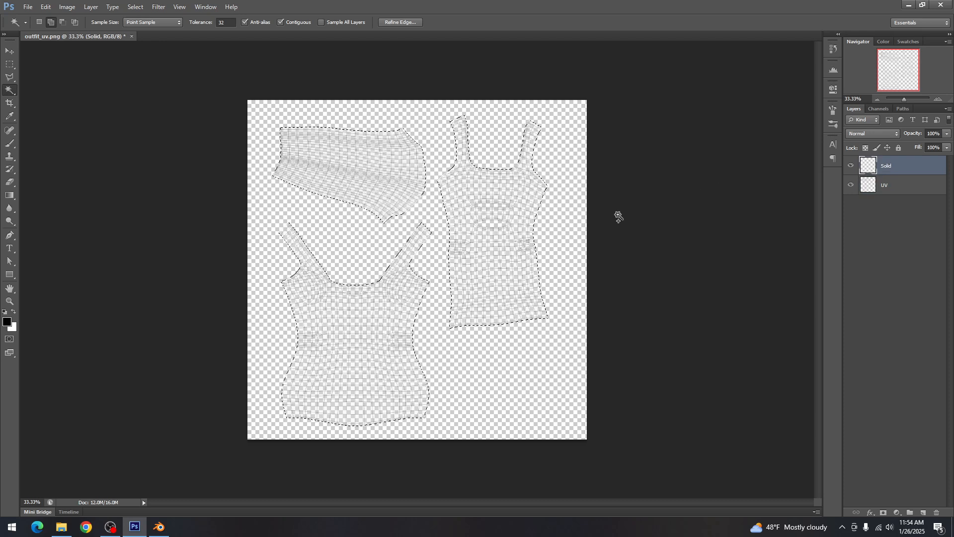
key(shift+BackSpace)
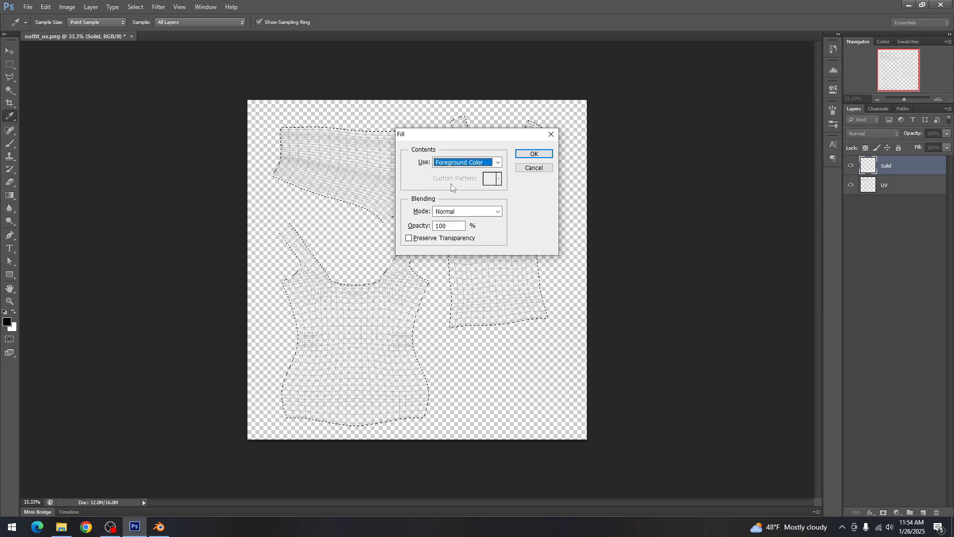
click(534, 155)
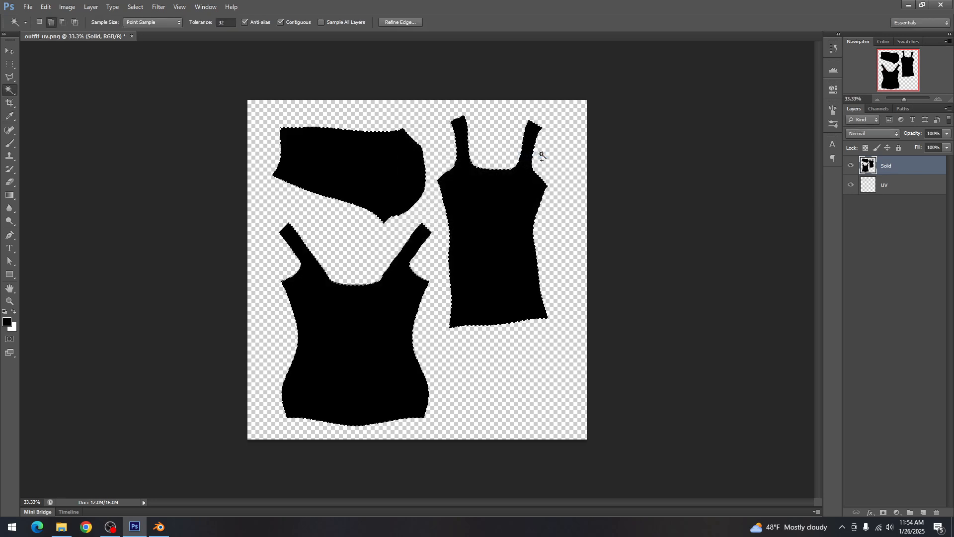
key(ctrl+d)
key(w)
key(v)
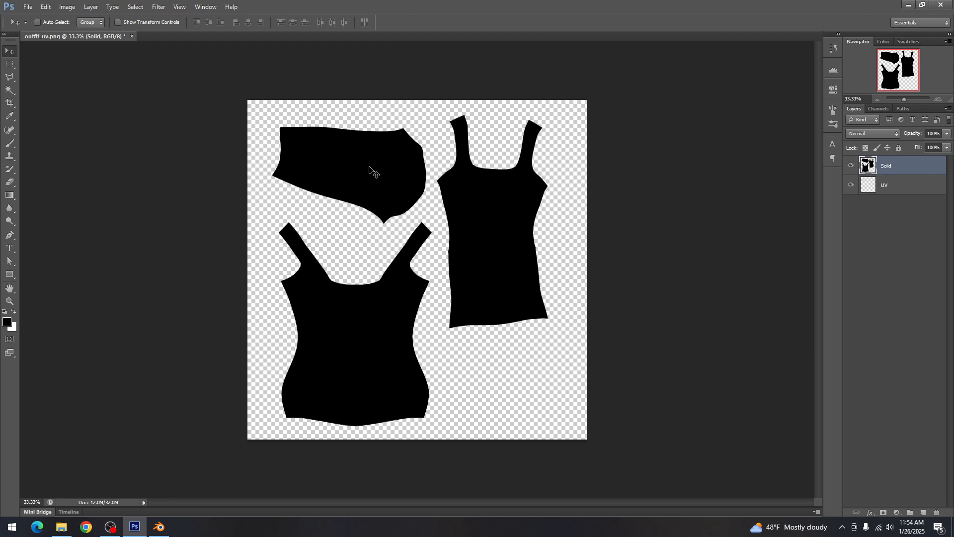
Try selecting the sleeve and narrower body shapes on the Solid layer with the Magic Wand, and clear the selection
click(9, 91)
click(340, 172)
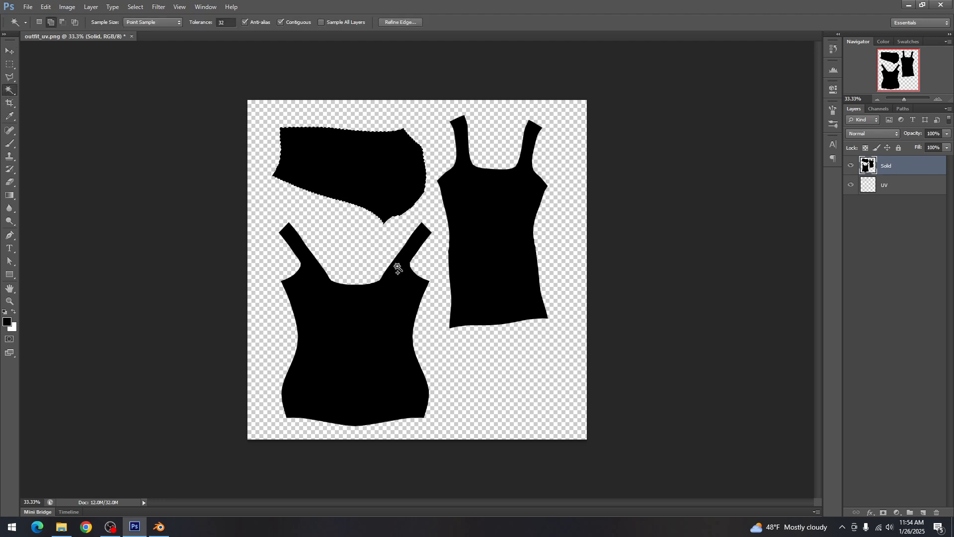
click(517, 249)
key(ctrl+d)
key(v)
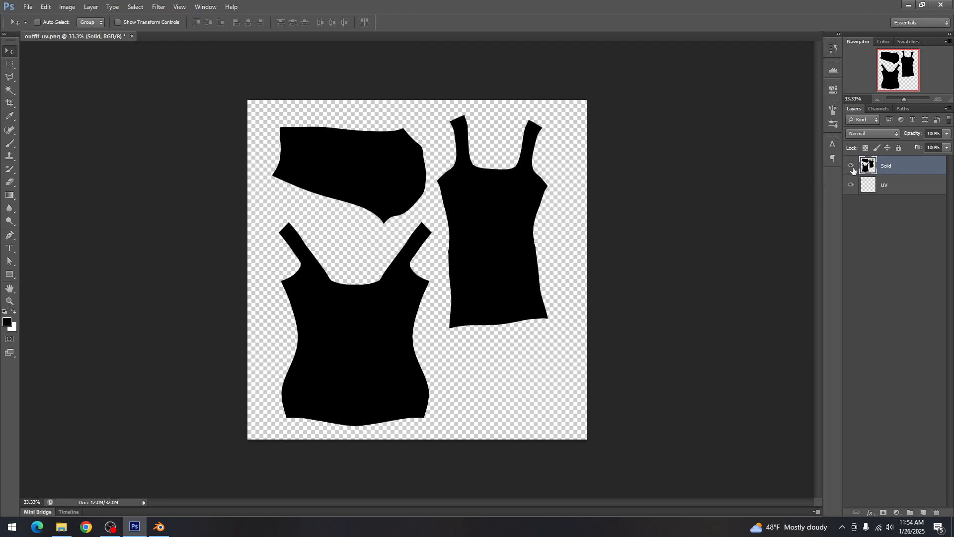
Hide the Solid layer and place fabric.png from the Type9 folder into the document as a new layer
click(852, 168)
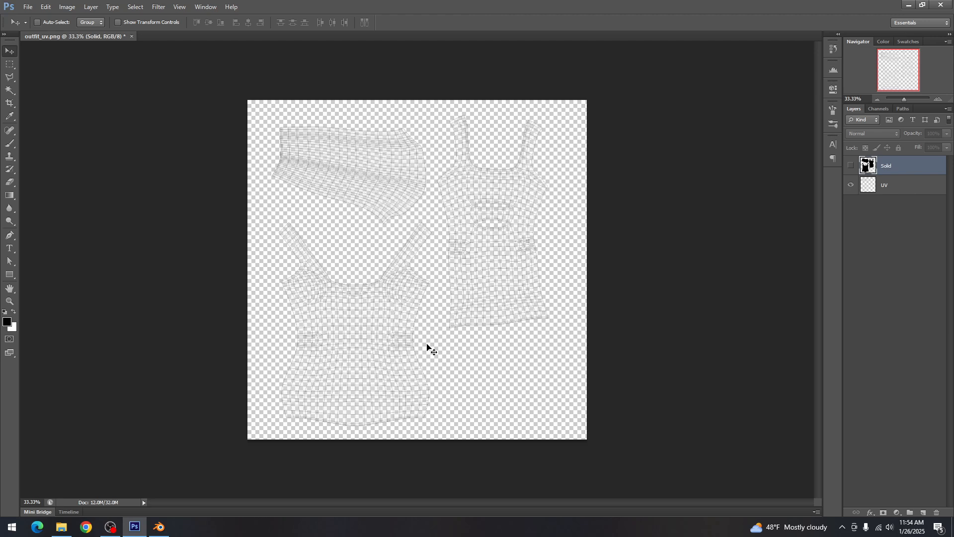
click(61, 527)
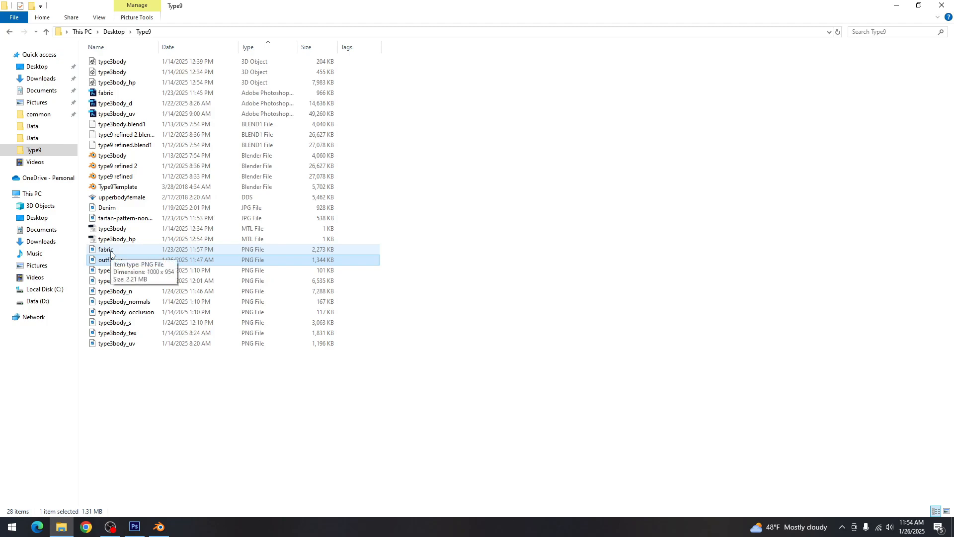
drag(112, 253, 411, 364)
key(Return)
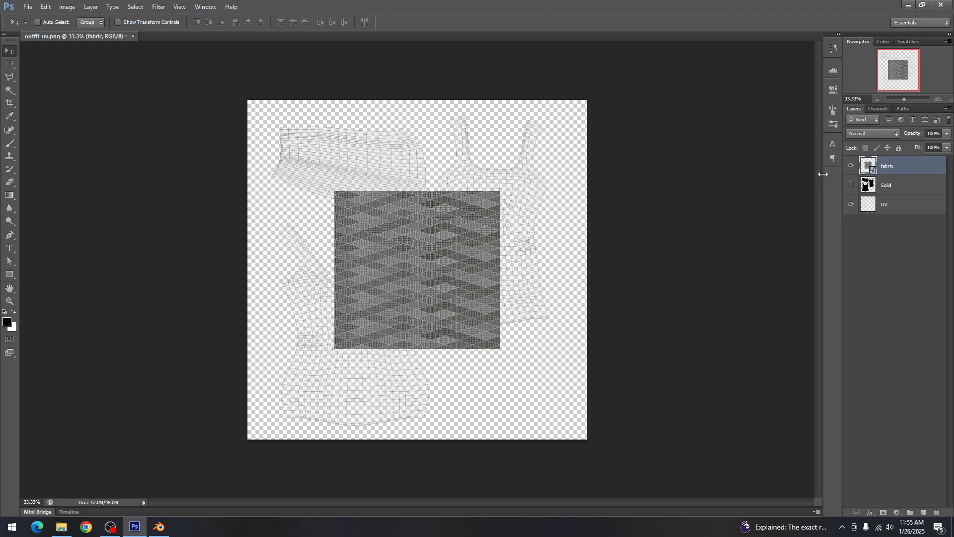
Align the fabric tile with the canvas's upper-left corner, duplicate it across and down, and close the gap between the lowest copies
drag(427, 243, 339, 152)
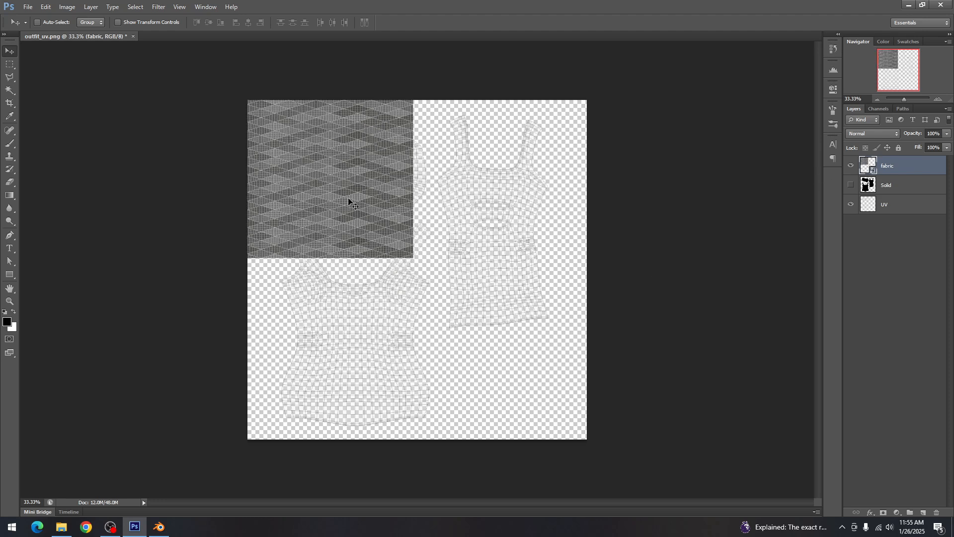
drag(322, 185, 486, 185)
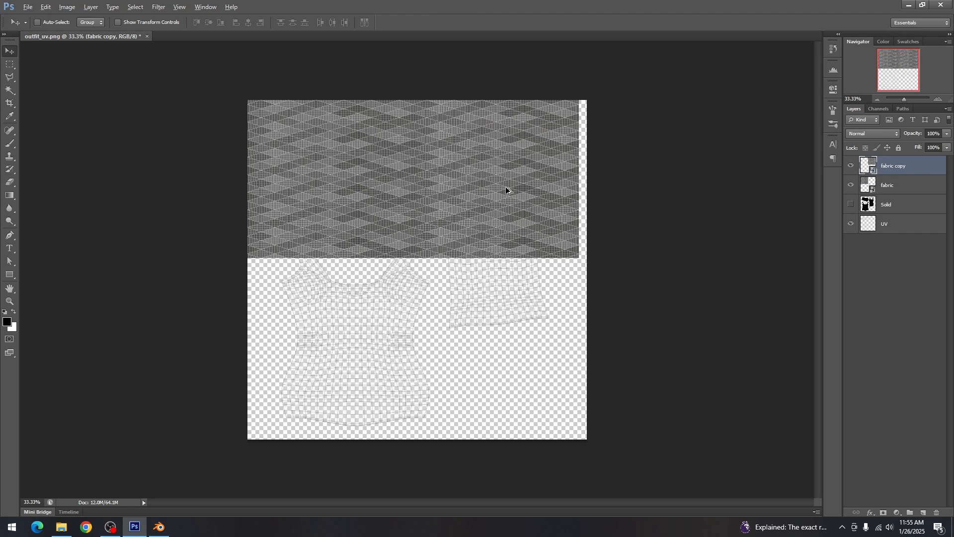
drag(507, 192, 498, 432)
click(866, 190)
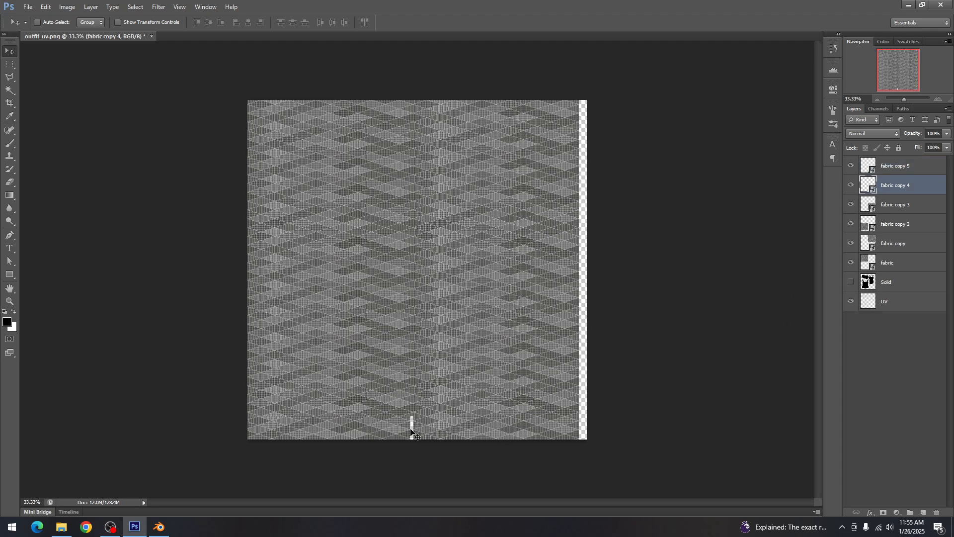
drag(367, 429, 371, 429)
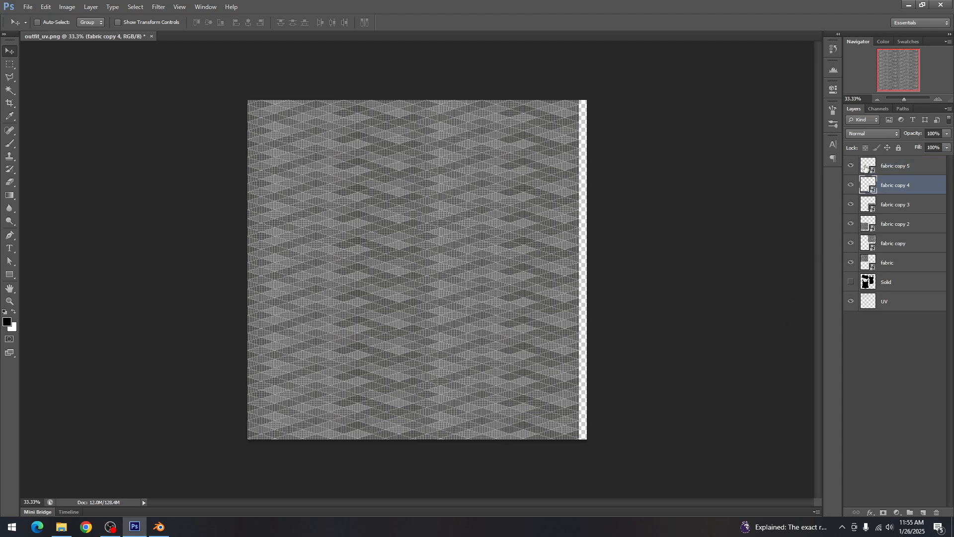
Duplicate the fabric tile down the canvas's right edge to cover the remaining transparent strip
click(868, 167)
drag(551, 327, 625, 145)
drag(566, 161, 573, 427)
drag(579, 392, 582, 442)
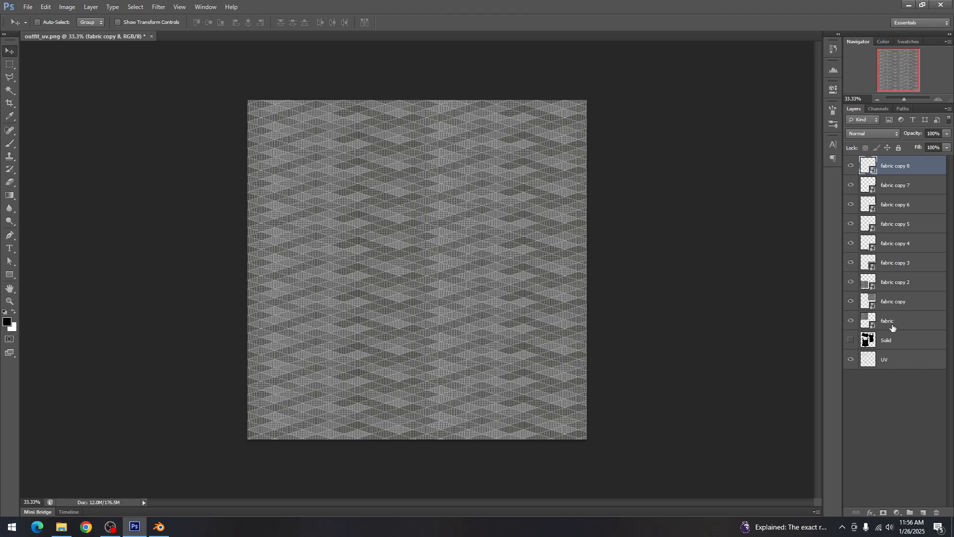
Merge all the fabric layers into one, move the merged layer beneath the UV layer, and hide the UV layer
shift+click(894, 324)
key(ctrl+e)
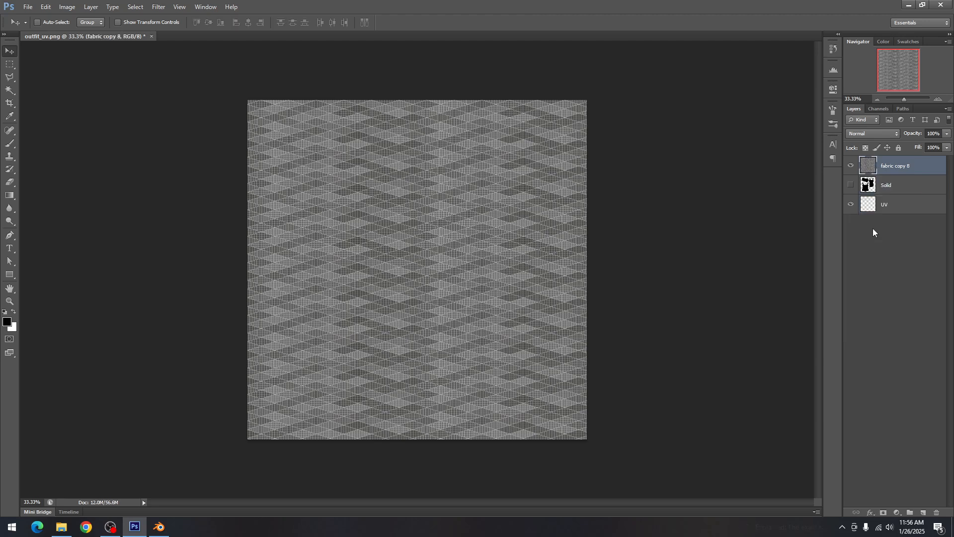
drag(869, 173, 875, 227)
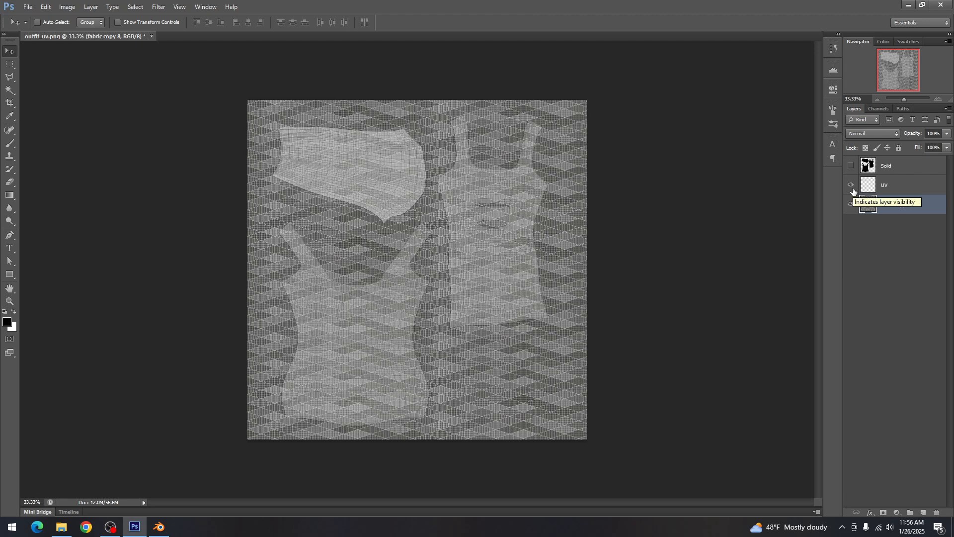
click(852, 186)
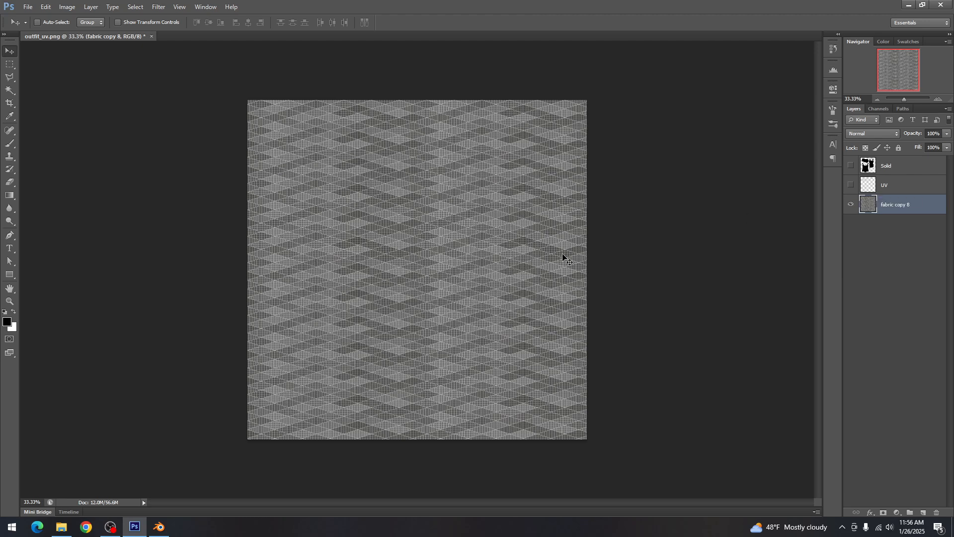
Save a copy of the tiled texture as outfit_d in PNG format in the Type9 folder
key(ctrl+shift+s)
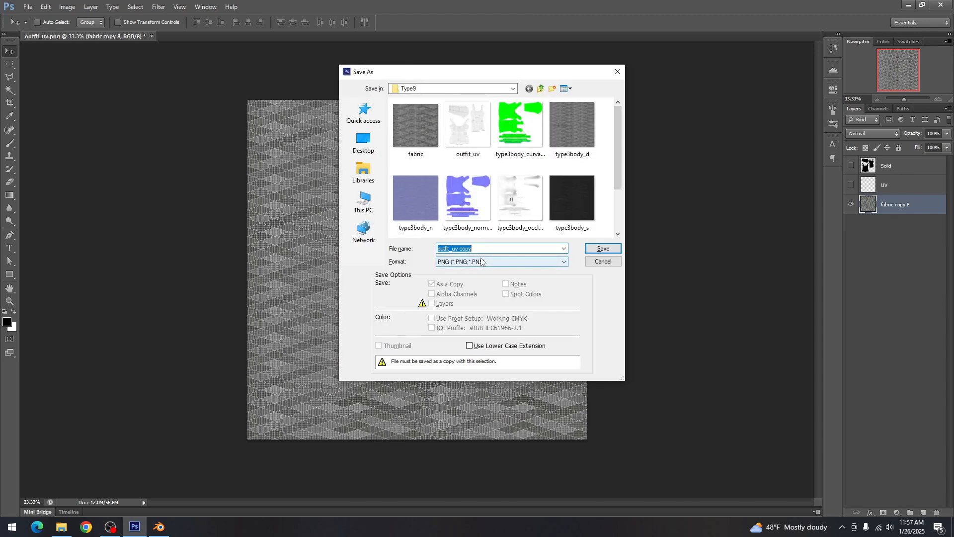
click(480, 249)
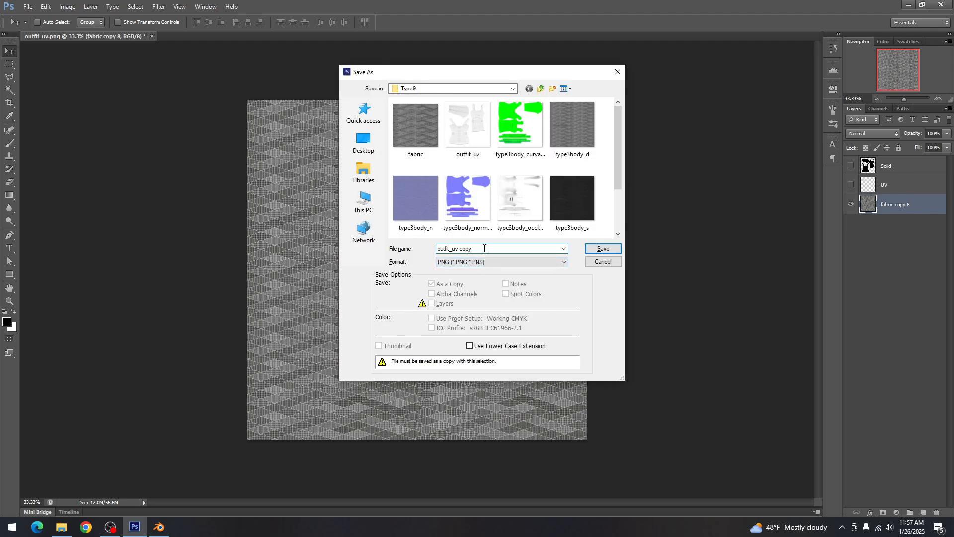
key(BackSpace)
key(BackSpace)
key(BackSpace)
key(BackSpace)
key(BackSpace)
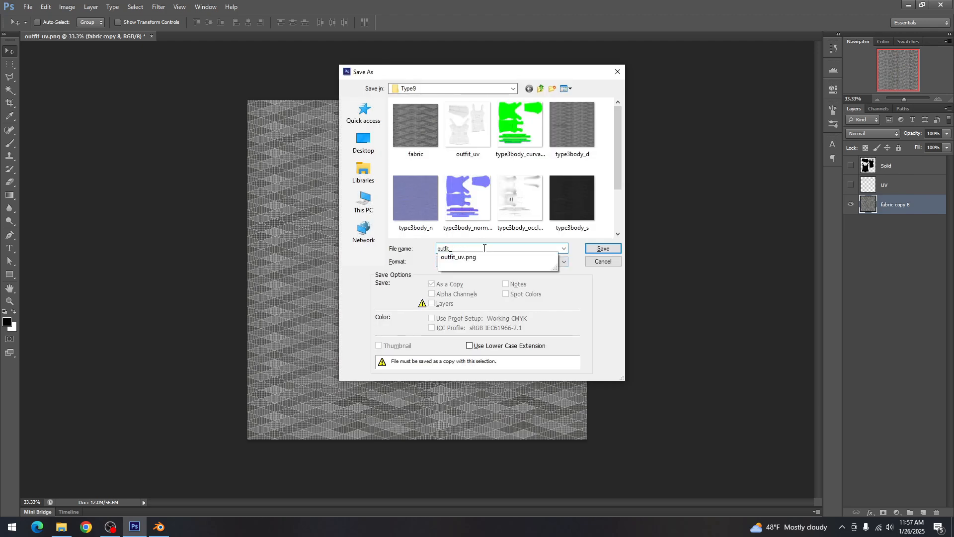
text(d)
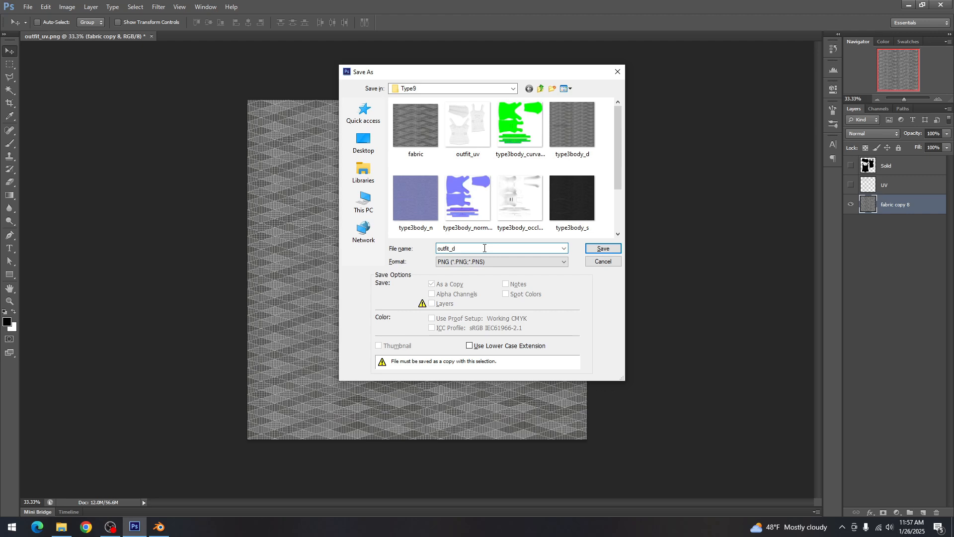
click(602, 249)
click(504, 168)
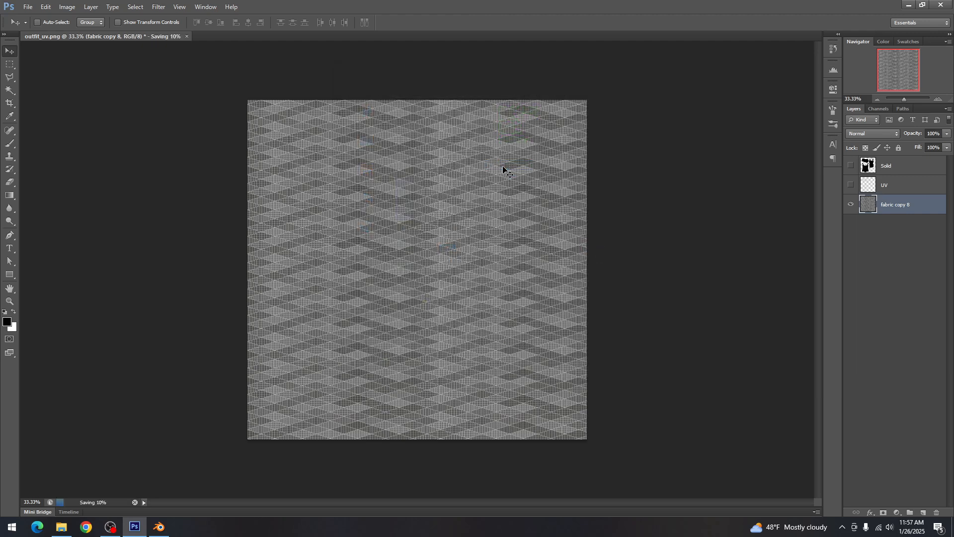
Switch to the Type9 folder in File Explorer, view outfit_d at full window size, and close the image
click(67, 529)
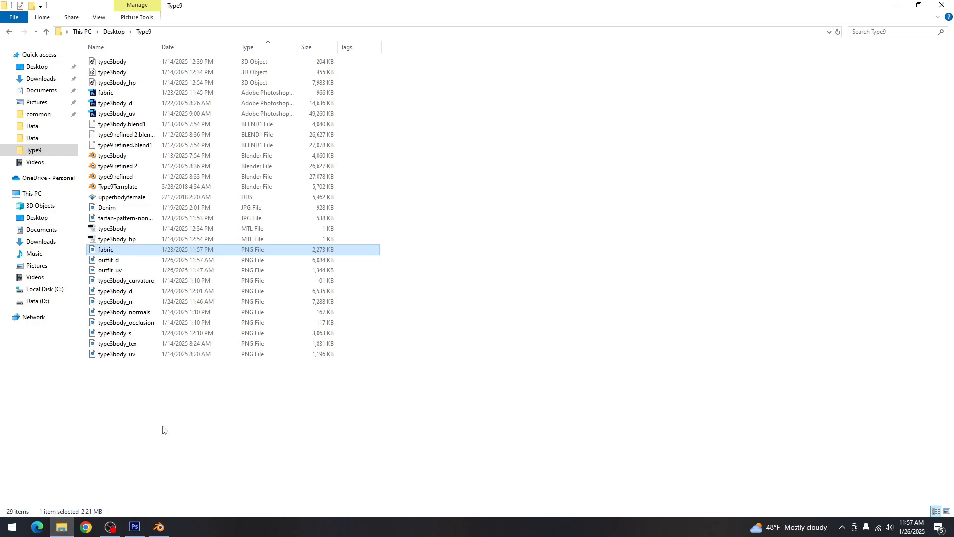
click(164, 411)
double_click(108, 259)
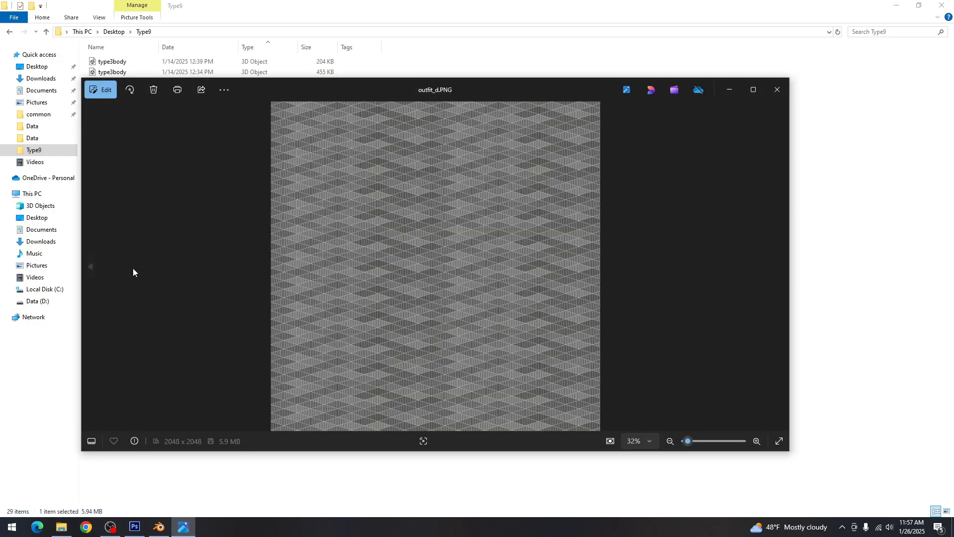
click(754, 90)
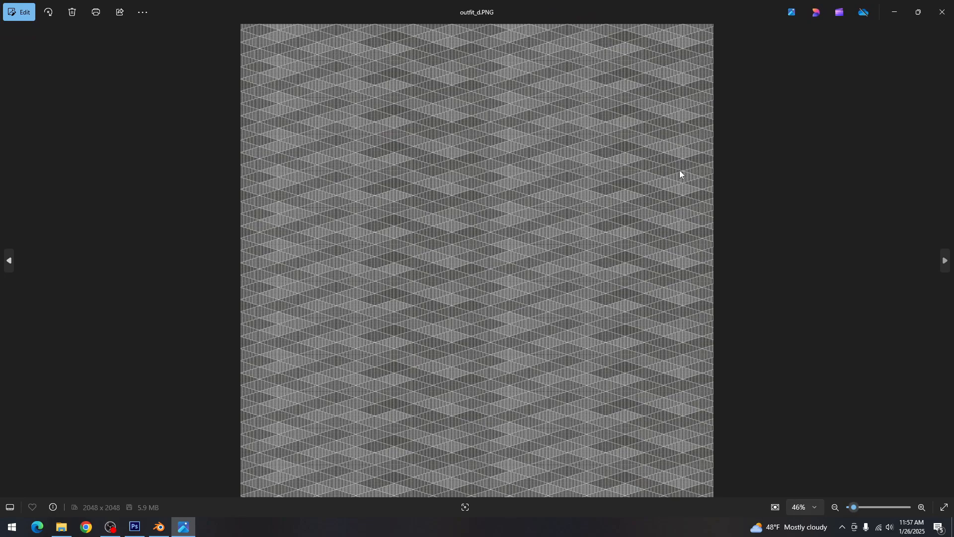
click(944, 11)
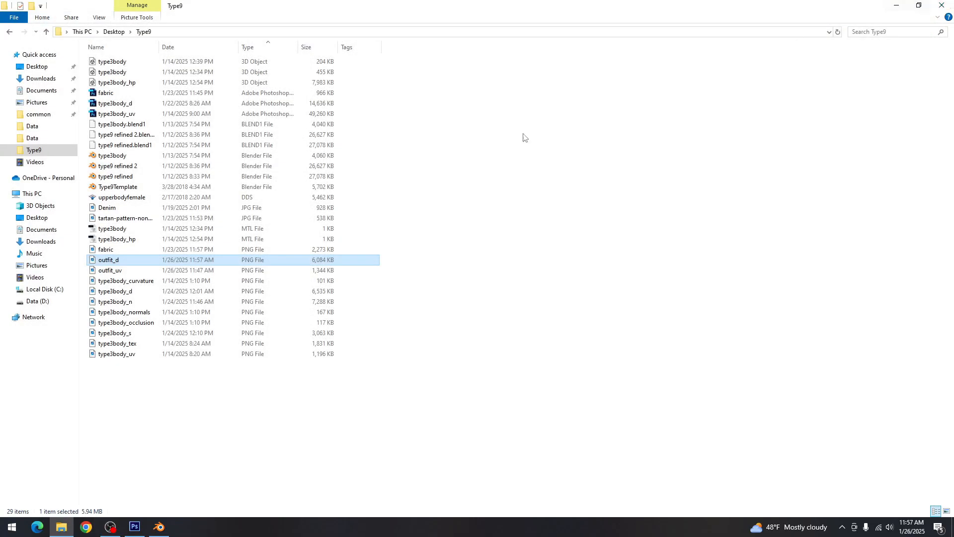
Switch to Blender, return the Dress to Object Mode, and give it a new material named Base
click(159, 527)
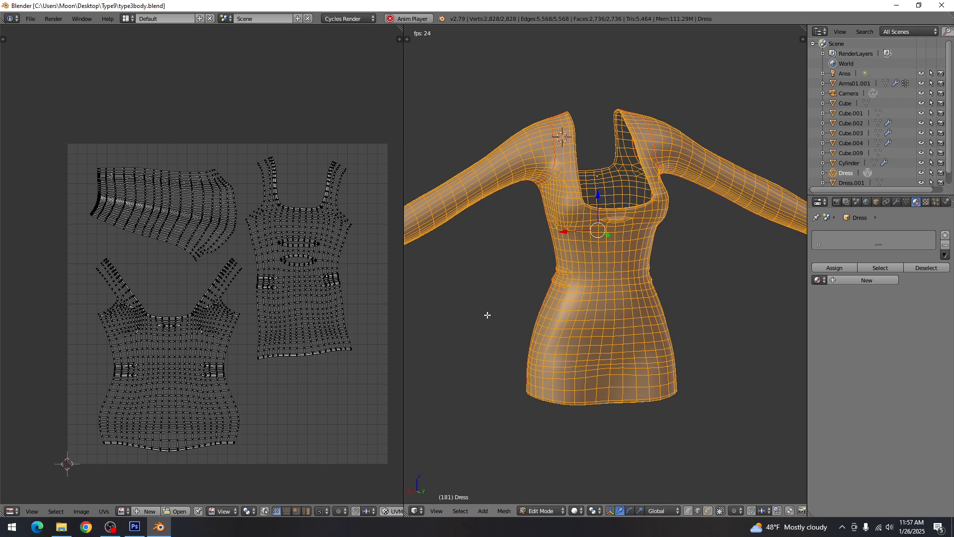
key(Tab)
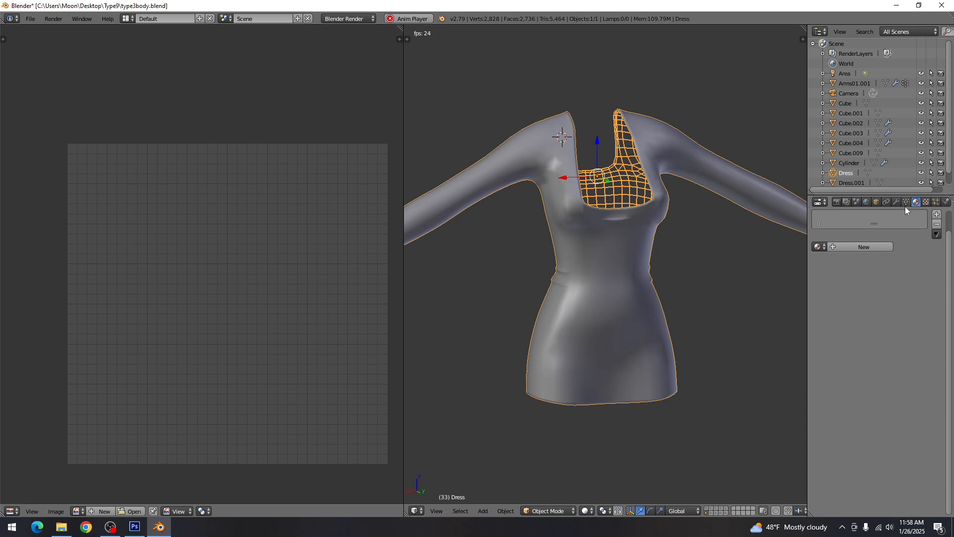
click(860, 250)
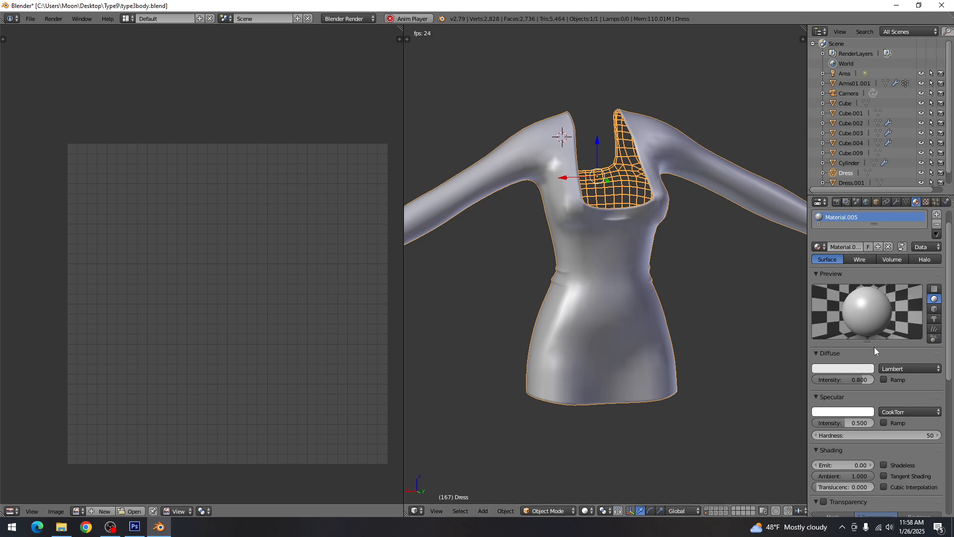
double_click(855, 217)
text(Base)
Set the Base material's Emit value to 1
scroll(879, 309, down, 2)
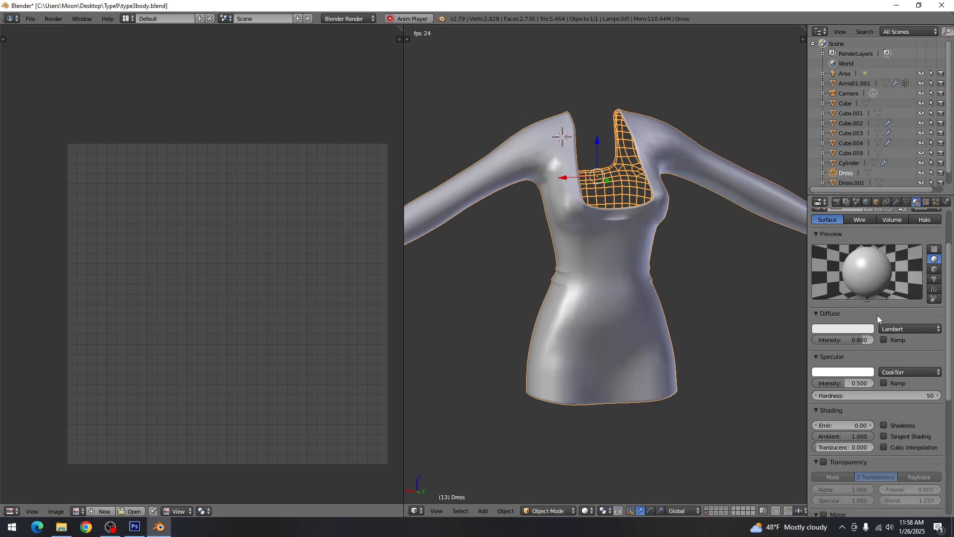
click(848, 425)
text(1)
key(Return)
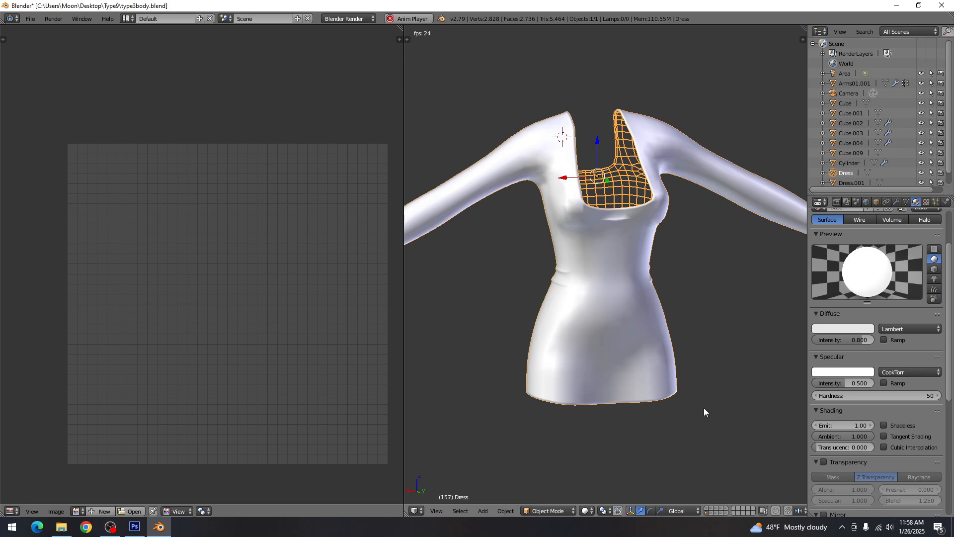
Add a new image texture to the Base material and load outfit_d.PNG from the Type9 folder into it
click(926, 202)
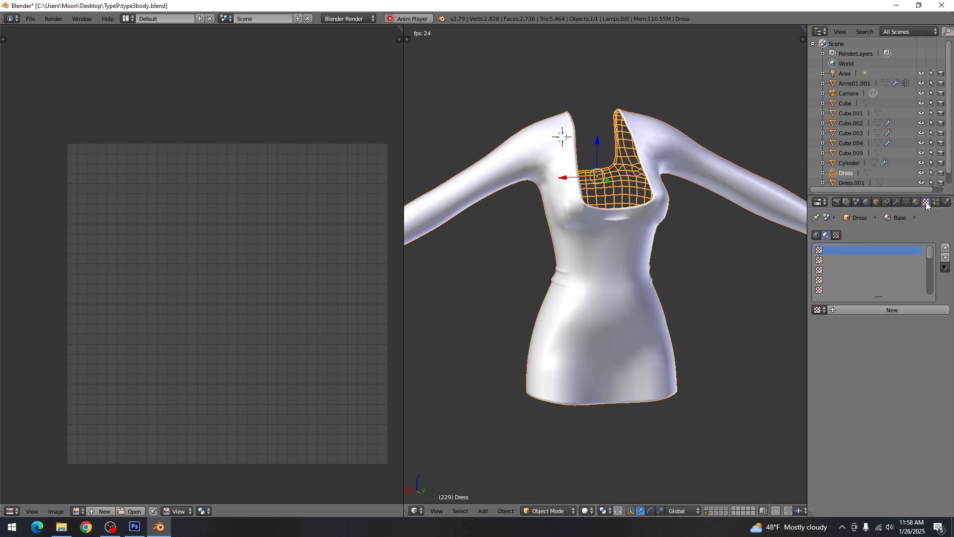
click(881, 309)
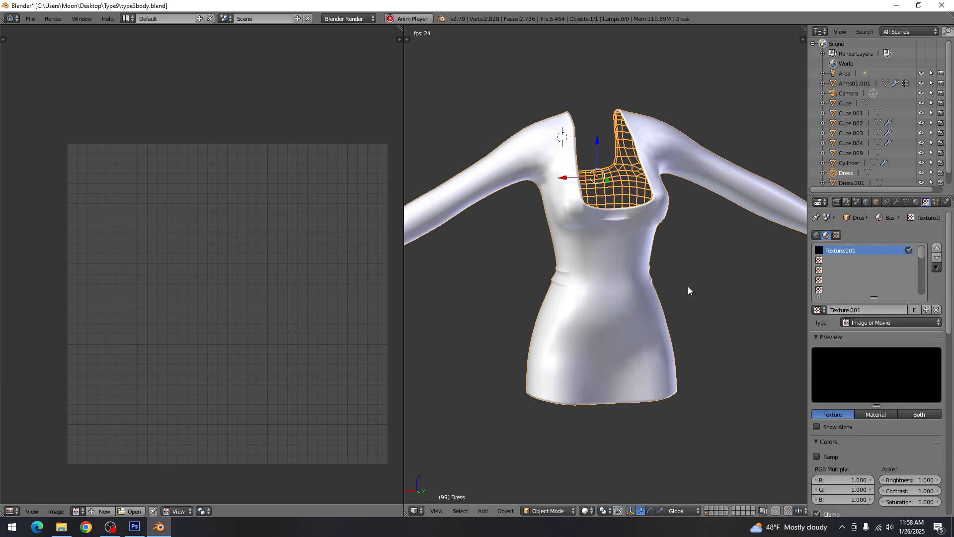
scroll(887, 375, down, 5)
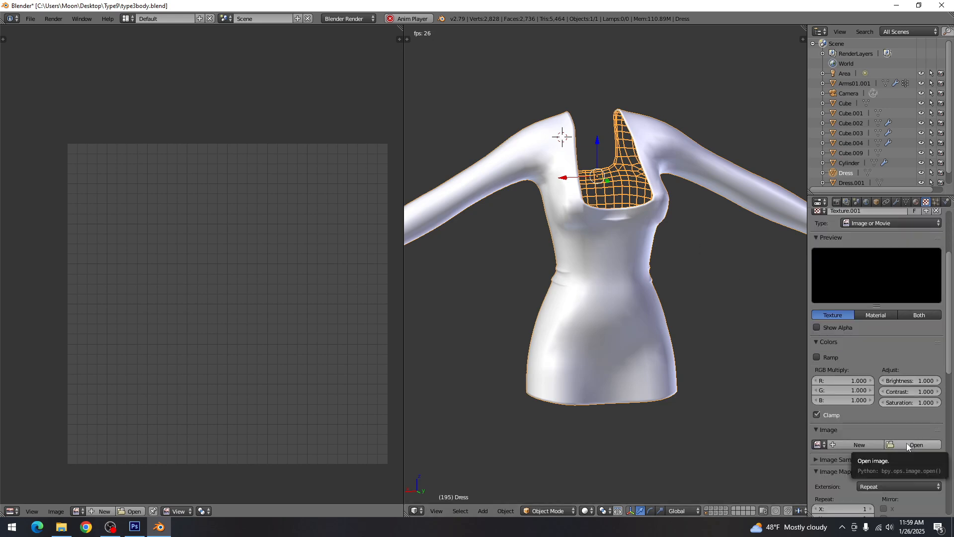
scroll(907, 443, down, 2)
click(896, 404)
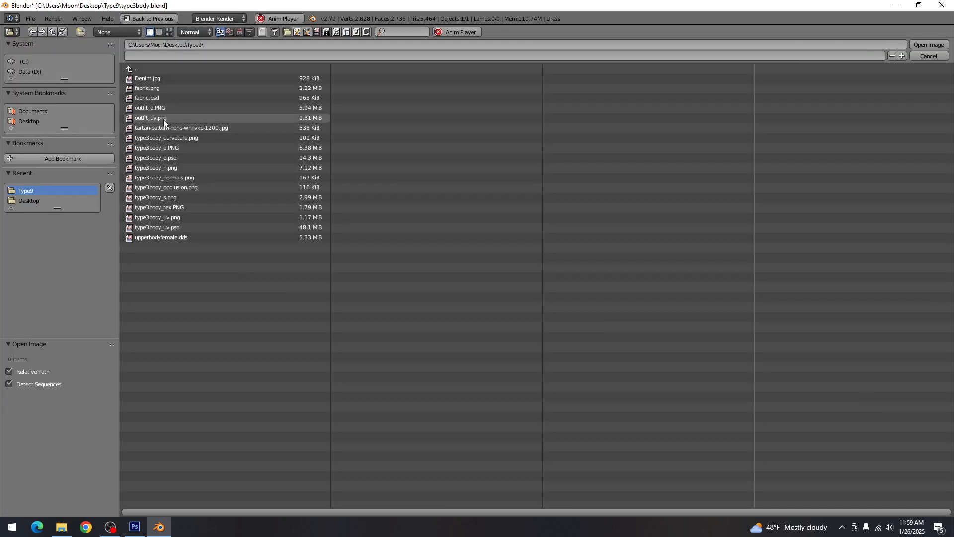
double_click(151, 109)
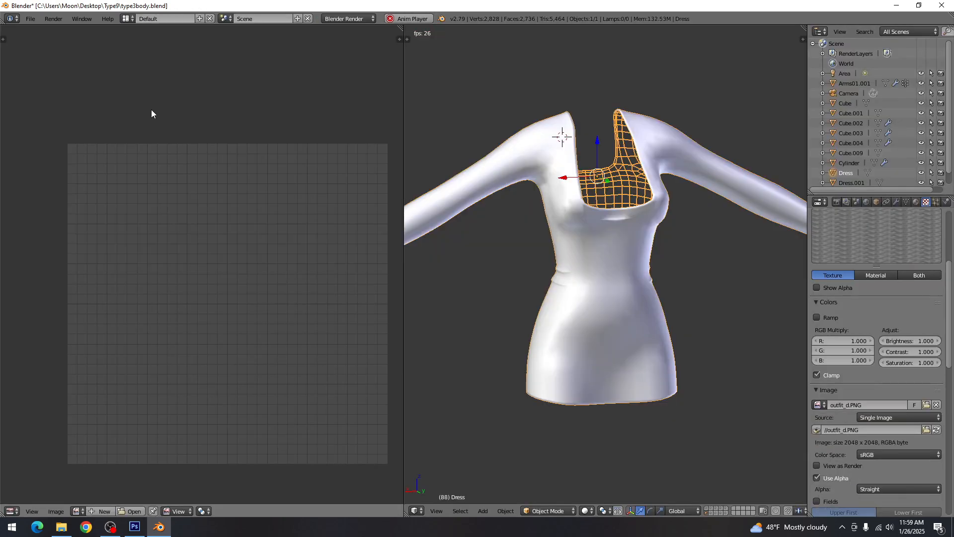
Set the viewport shading to Texture and turn the view to inspect the fabric on the Dress
click(586, 511)
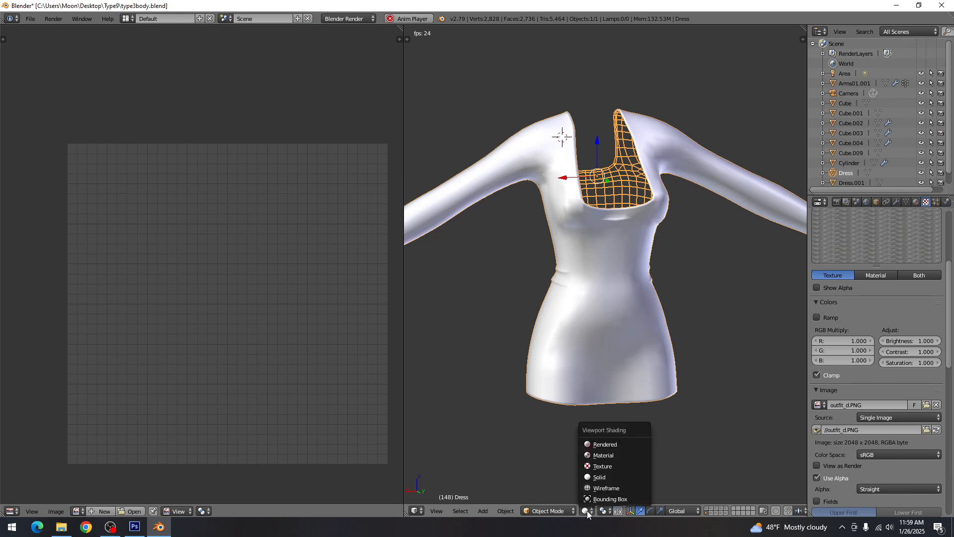
click(610, 466)
key(Tab)
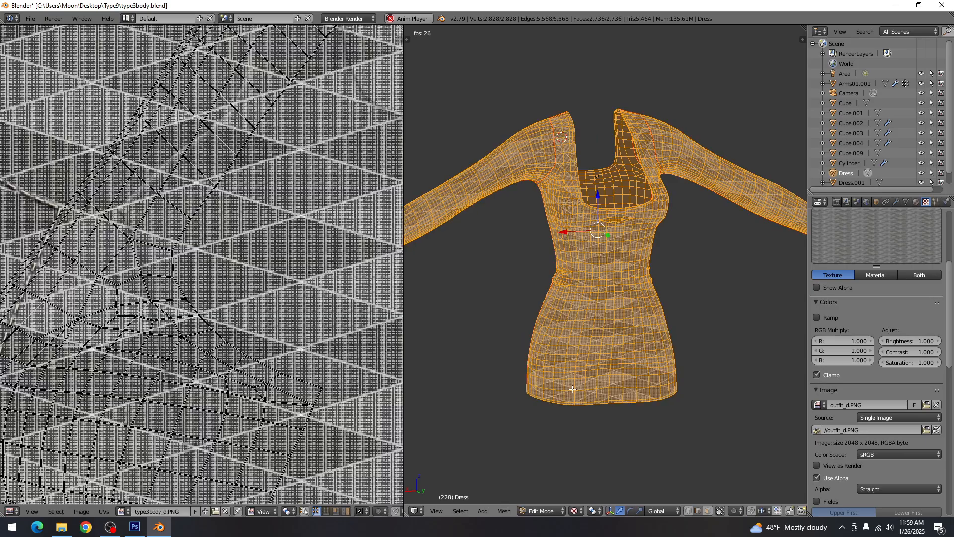
key(Tab)
drag(531, 364, 575, 362)
Enter Edit Mode on the Dress, select all its UVs over the texture image, and save the Blender file
key(Tab)
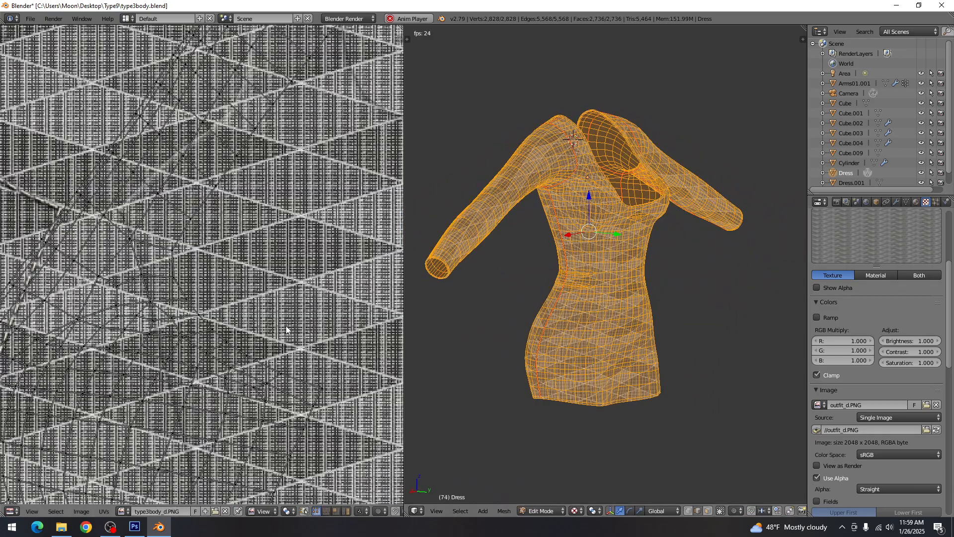
scroll(286, 330, down, 4)
key(a)
scroll(286, 332, down, 3)
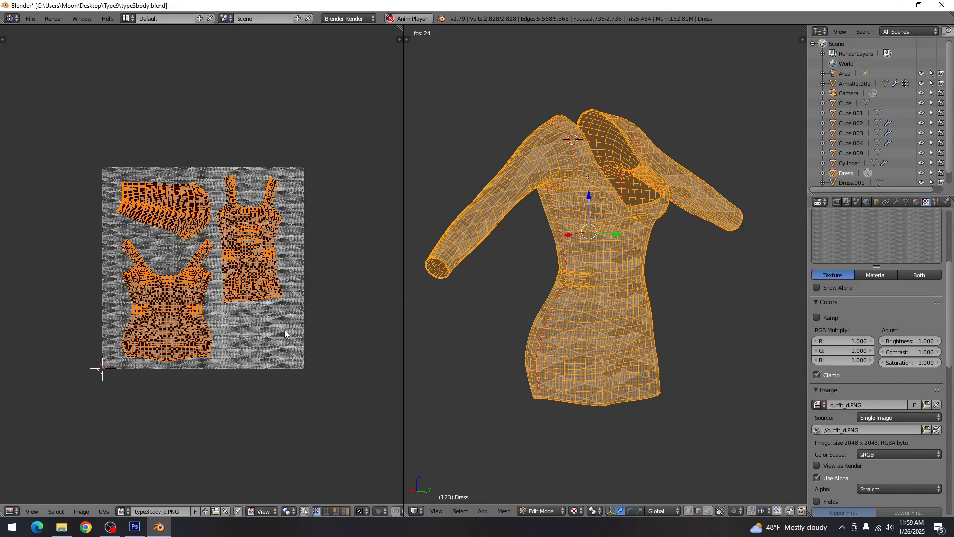
scroll(284, 330, down, 1)
key(ctrl+s)
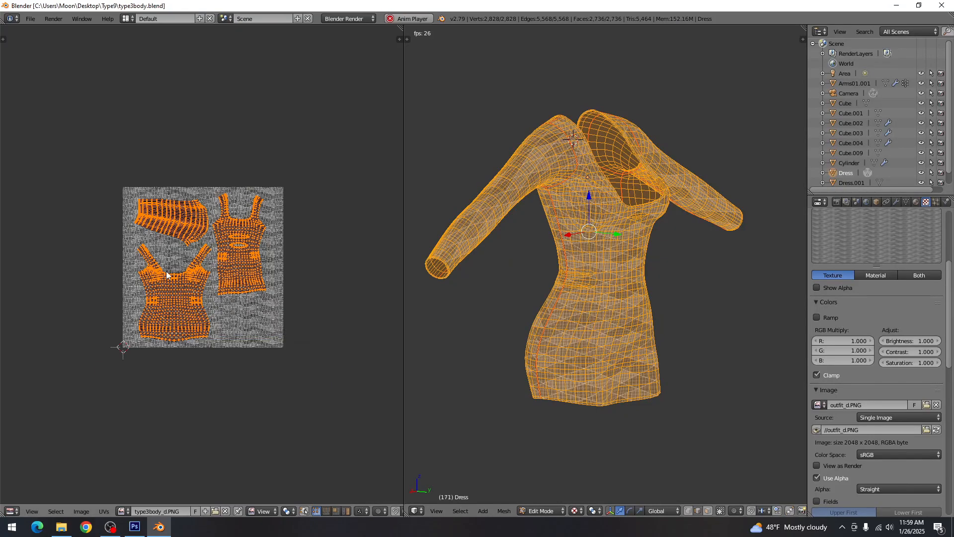
Check the images available for the UV editor without choosing one, and return the Dress to Object Mode
scroll(231, 311, up, 3)
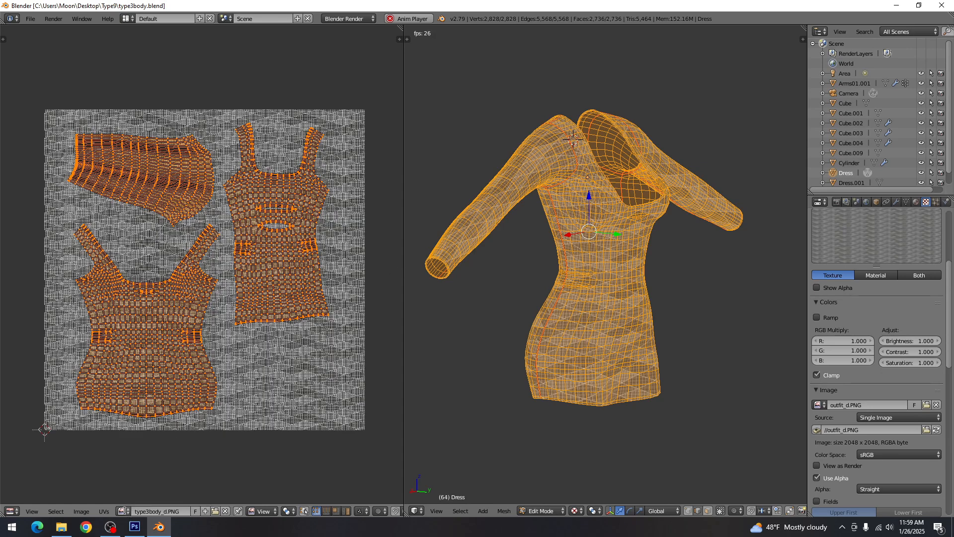
click(123, 510)
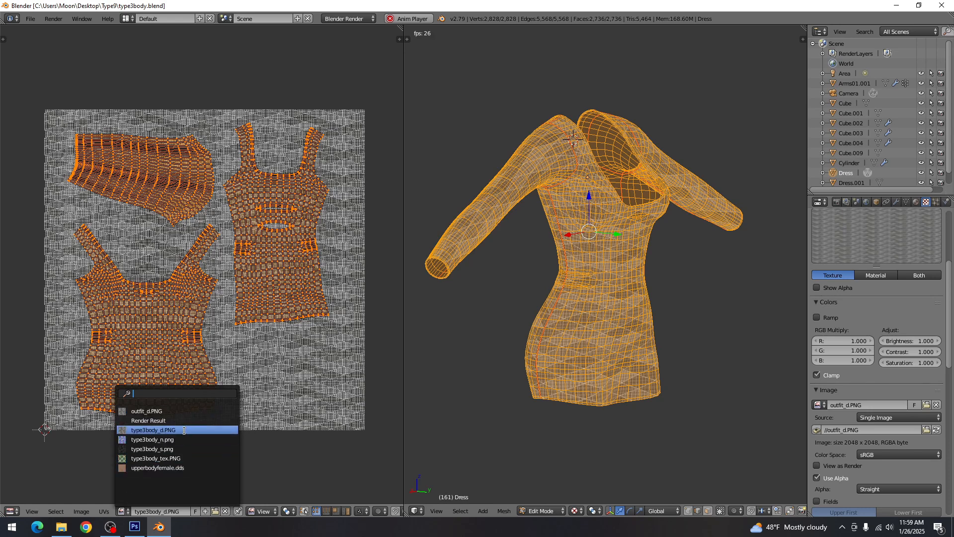
click(283, 460)
key(Tab)
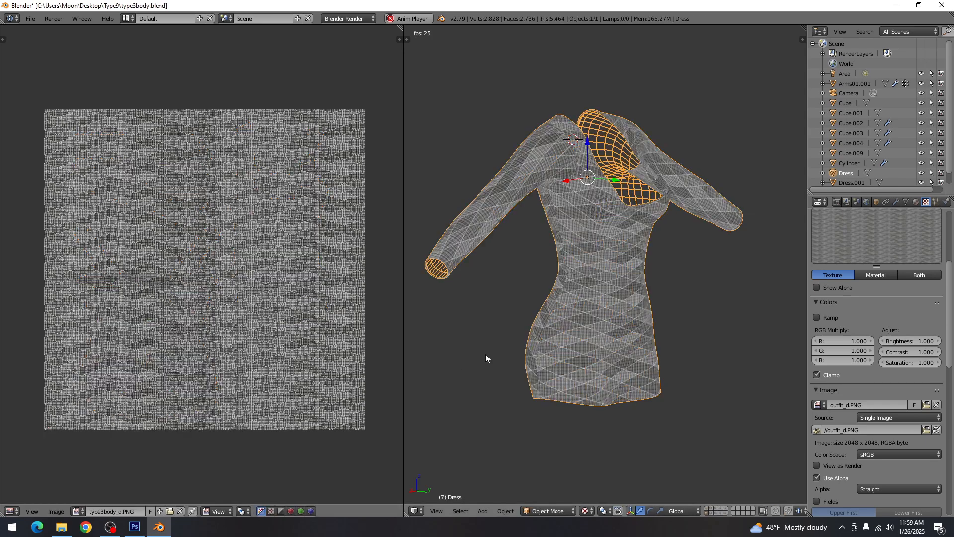
Inspect the fabric pattern on the Dress from the front, side and back, including the side seams and sleeves
drag(693, 346, 589, 351)
scroll(497, 333, up, 1)
drag(497, 333, 590, 335)
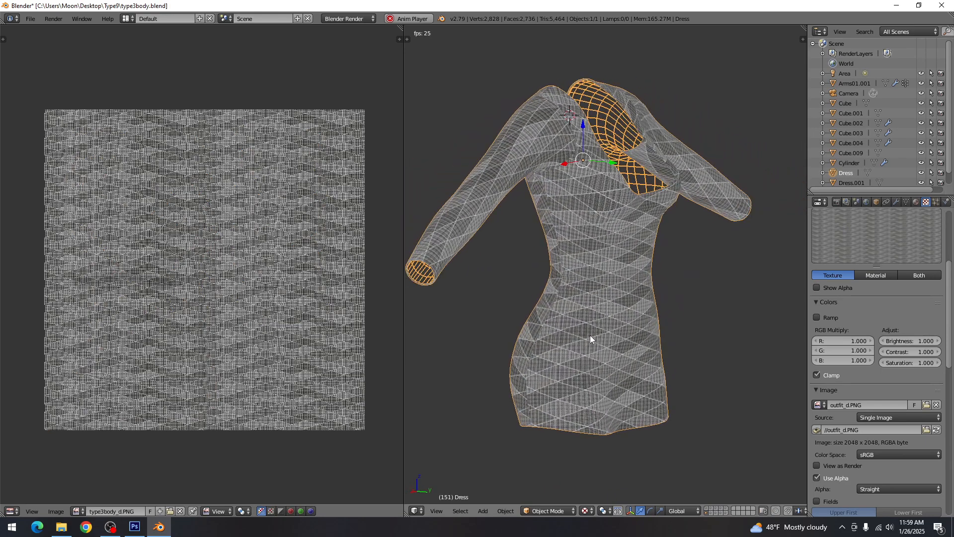
drag(494, 348, 537, 342)
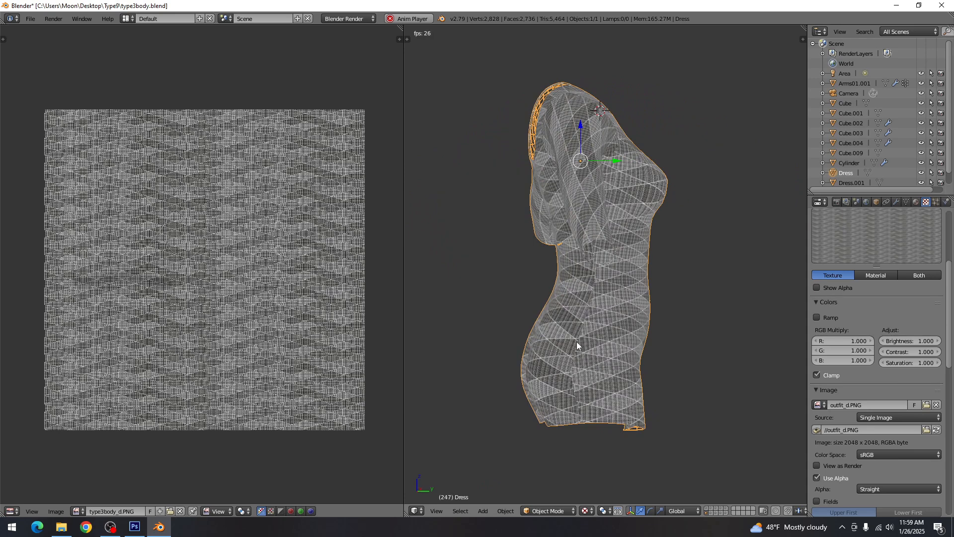
scroll(595, 344, up, 2)
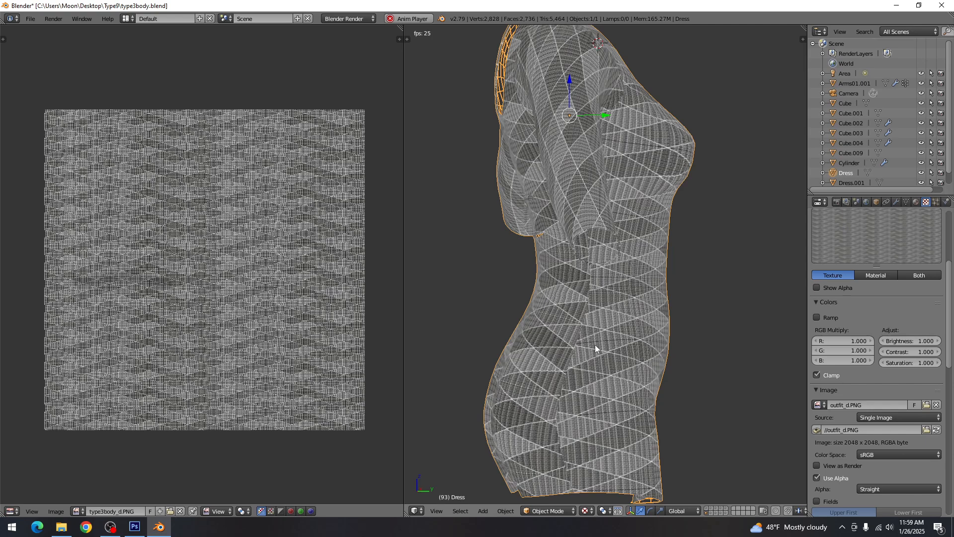
drag(581, 341, 595, 314)
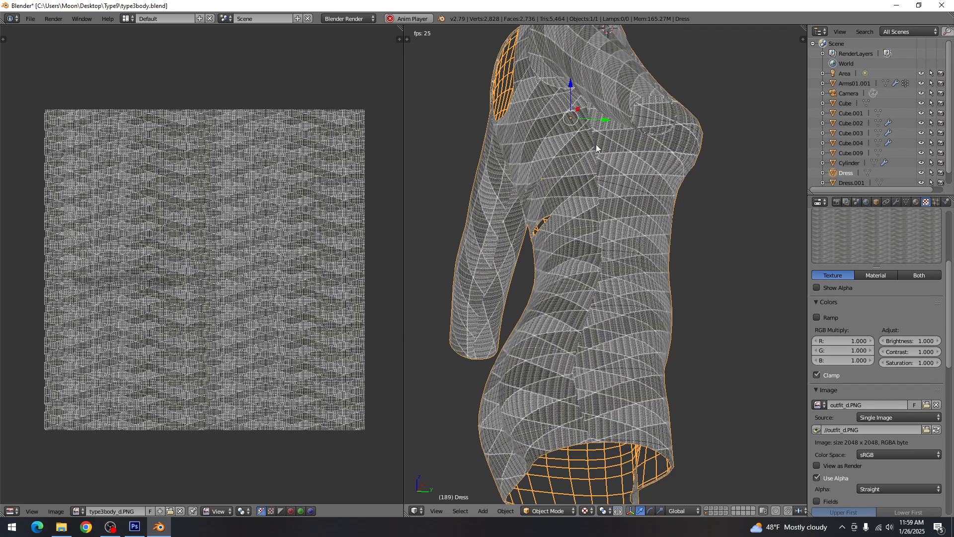
drag(553, 373, 609, 364)
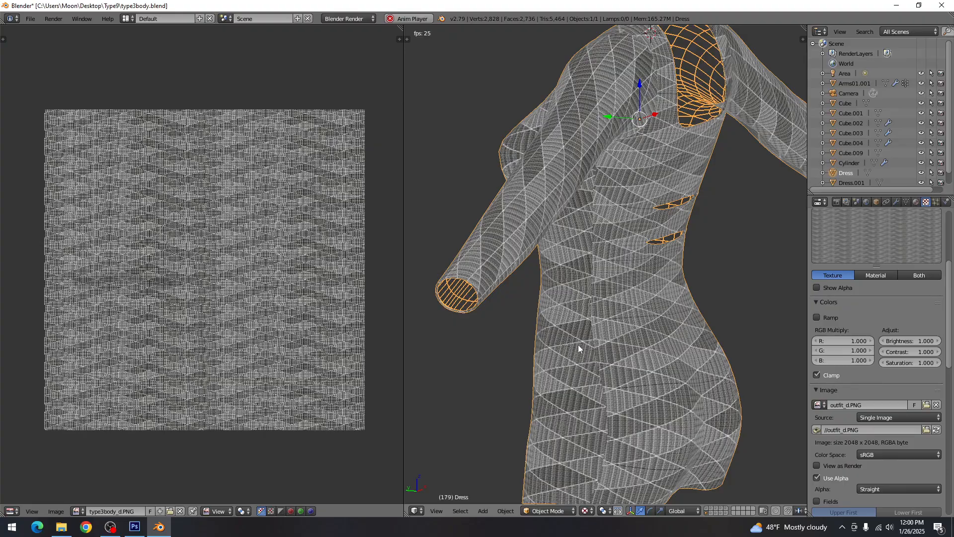
Switch to Photoshop and briefly show the UV layer over the fabric to check the garment layout, leaving it hidden
click(134, 527)
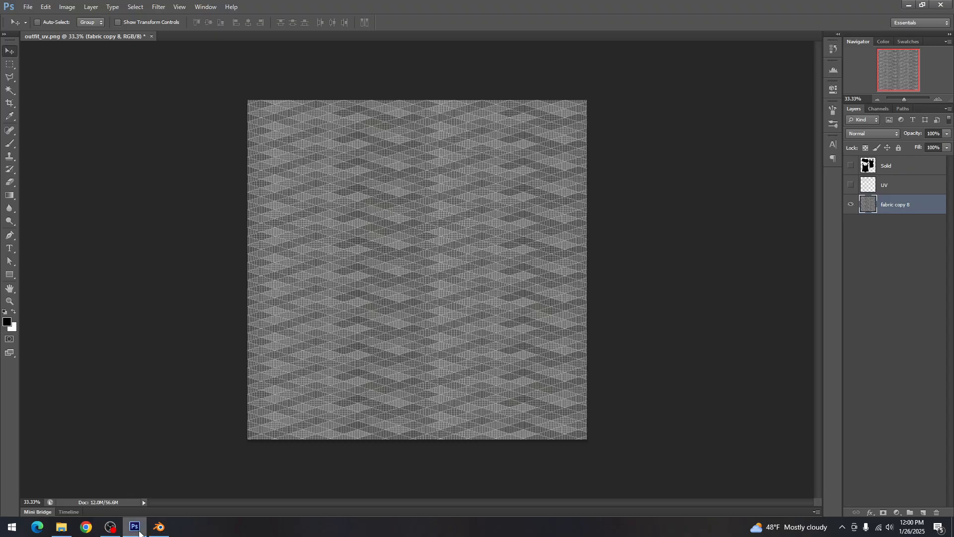
click(852, 186)
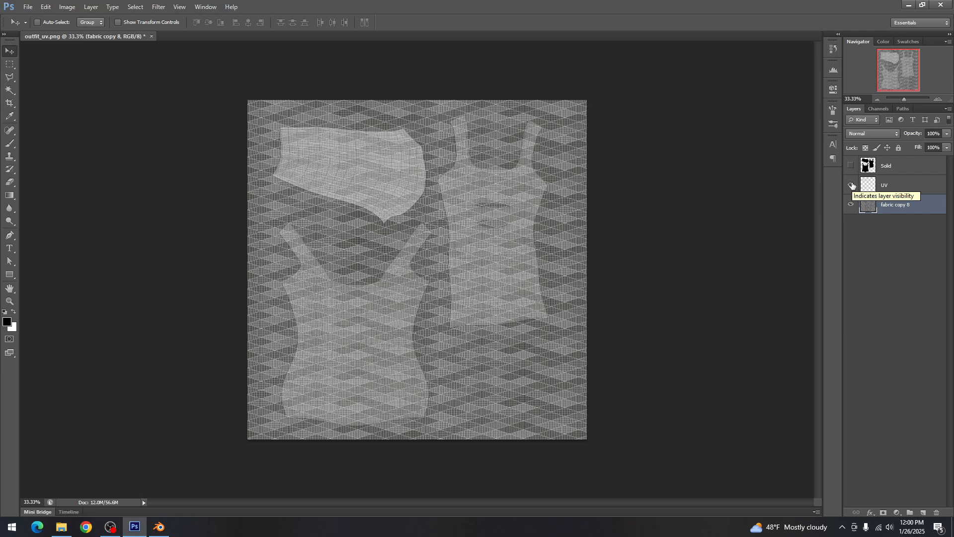
click(852, 186)
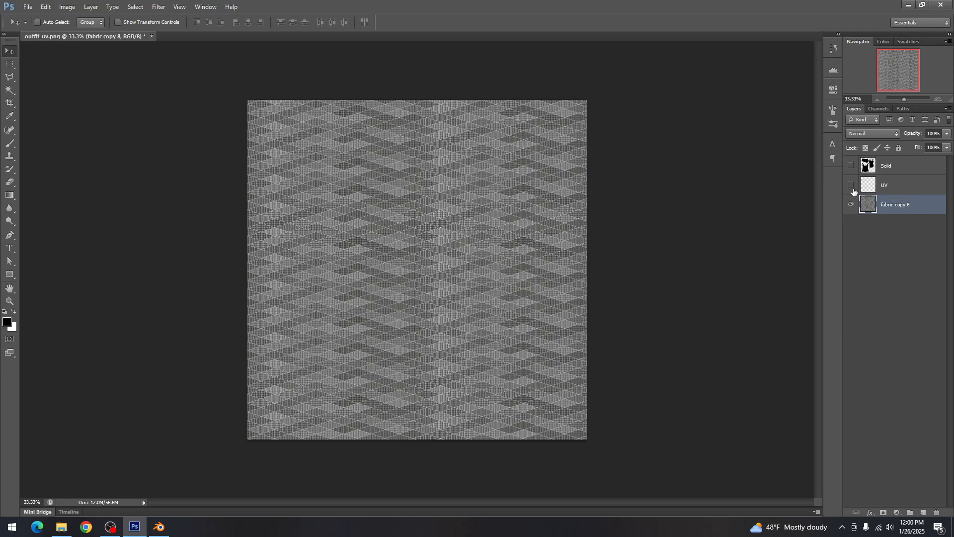
Create a new layer directly above the fabric copy 8 layer and name it Shadows
click(938, 99)
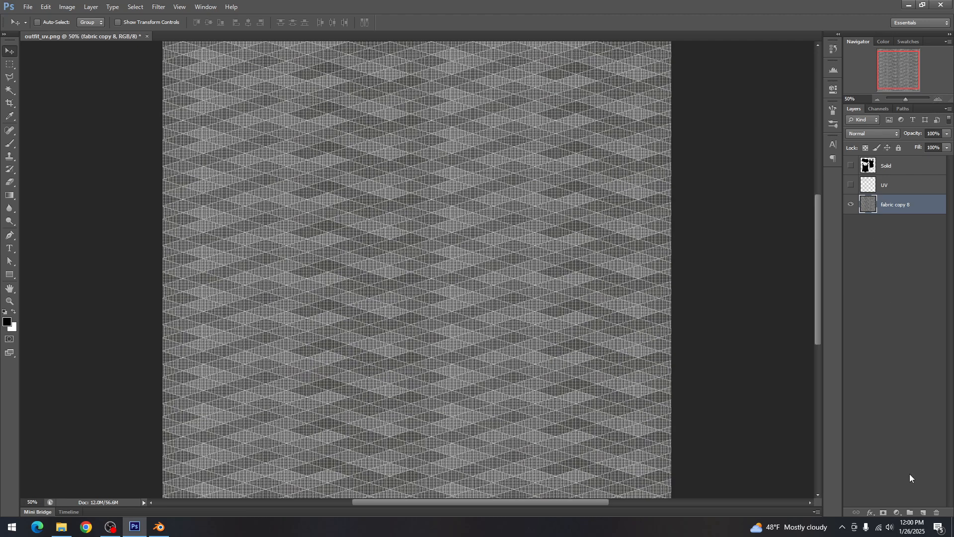
click(924, 512)
double_click(891, 207)
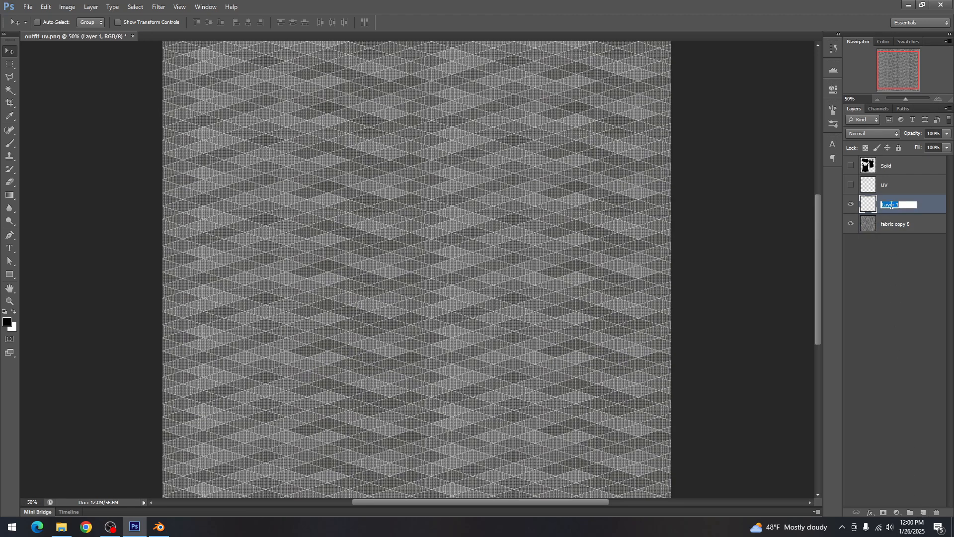
text(Shadows)
key(Return)
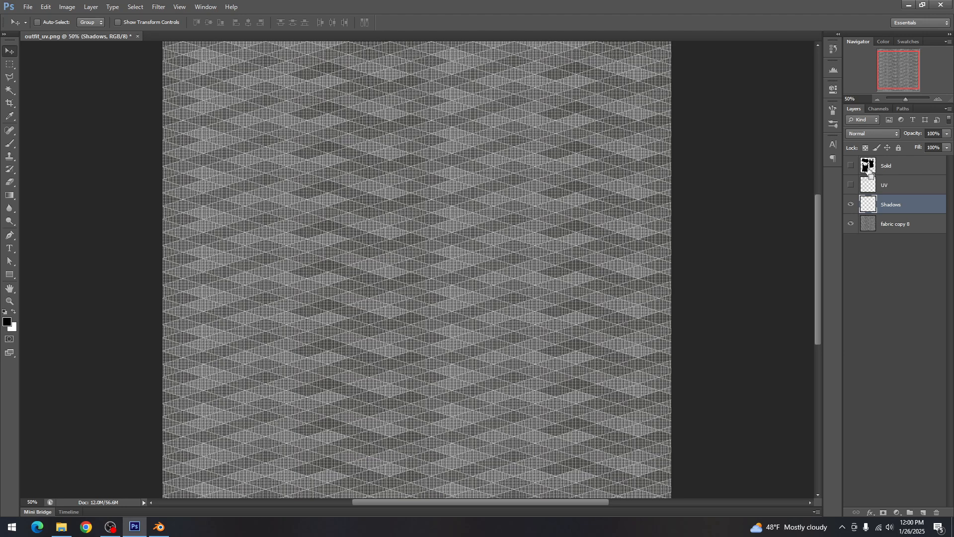
Load the Solid layer's garment shapes as a selection and fill them with white on the Shadows layer
ctrl+click(868, 170)
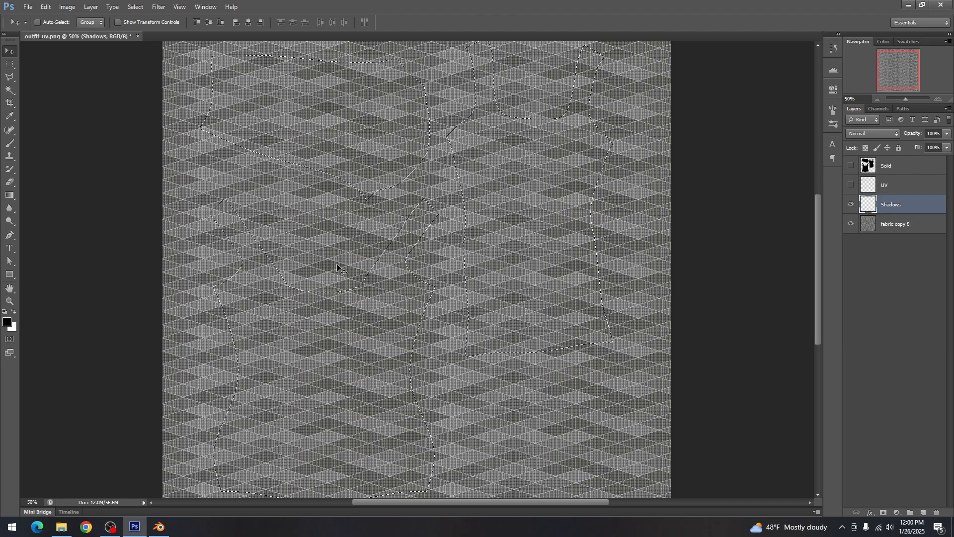
key(i)
key(shift+F5)
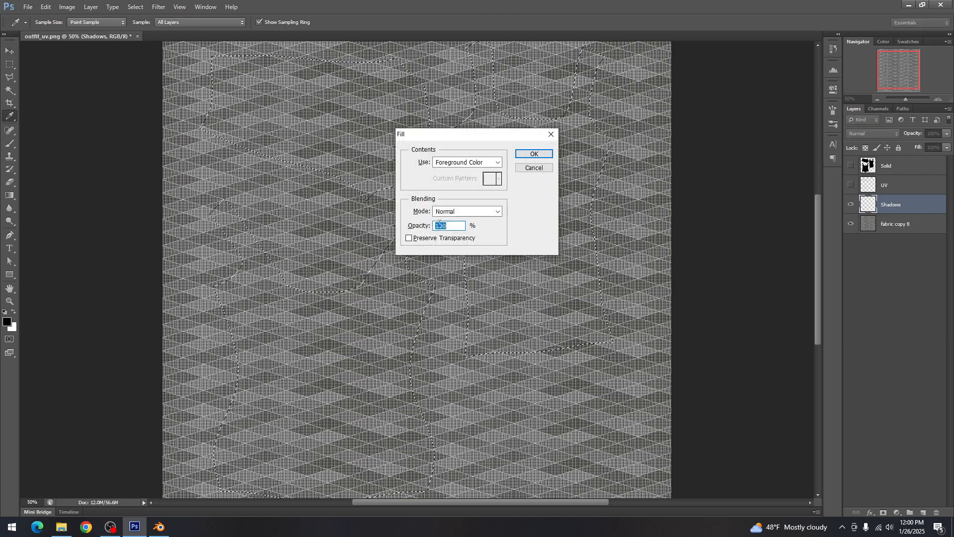
click(525, 156)
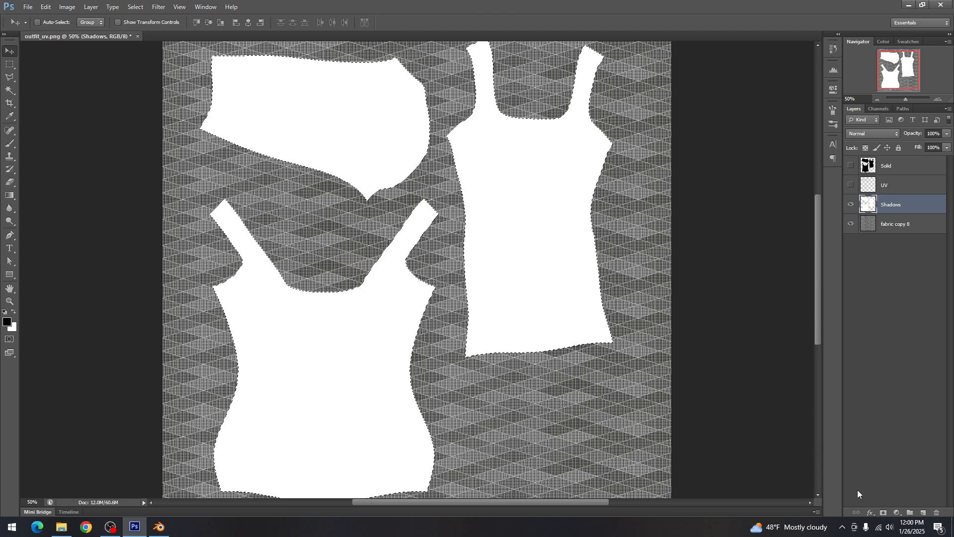
Add an Inner Shadow to the Shadows layer with distance 0 px and size 10 px, and clear the selection
click(870, 512)
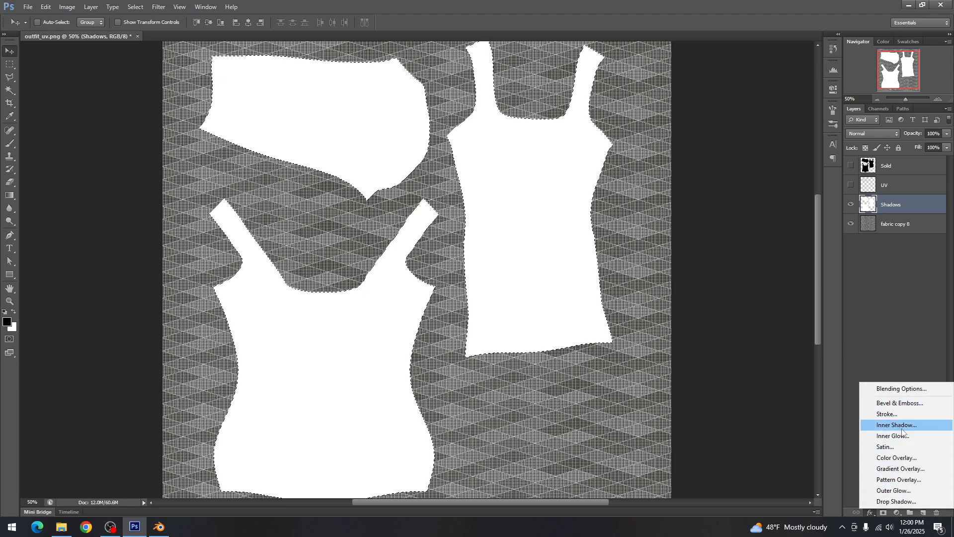
click(898, 425)
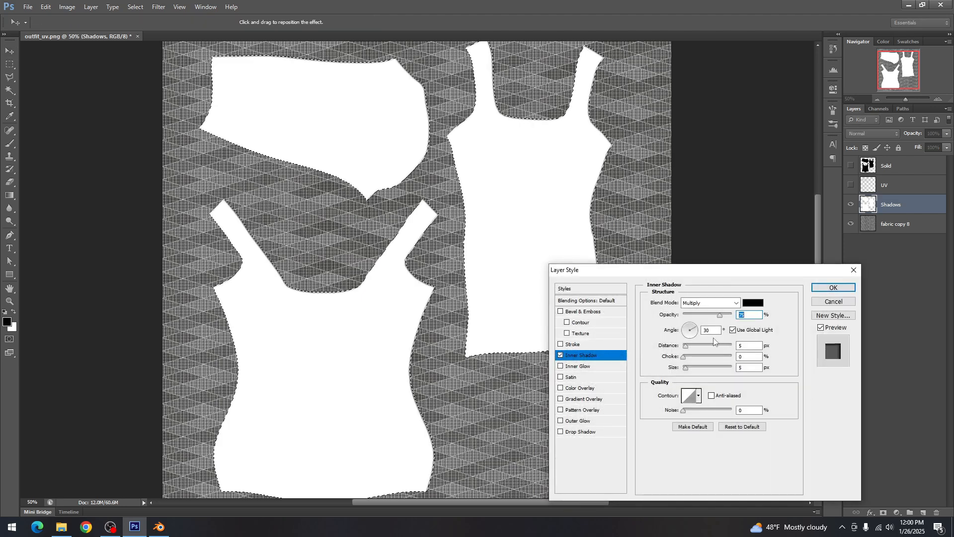
key(Tab)
text(0)
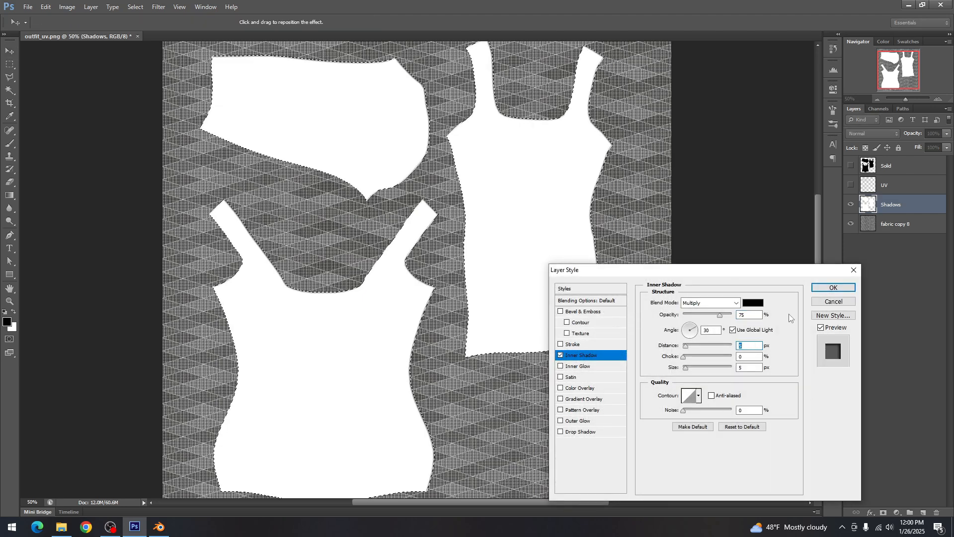
key(Tab)
key(Tab)
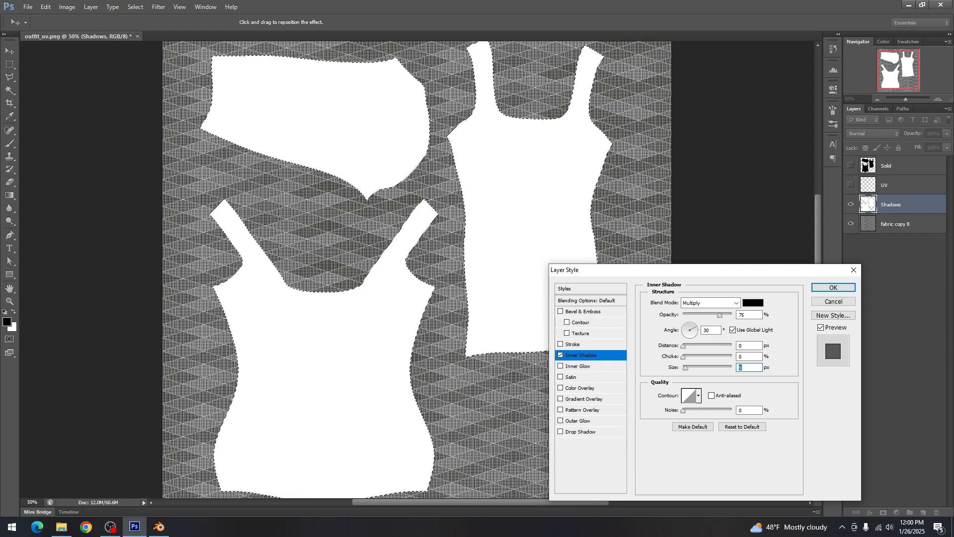
text(8)
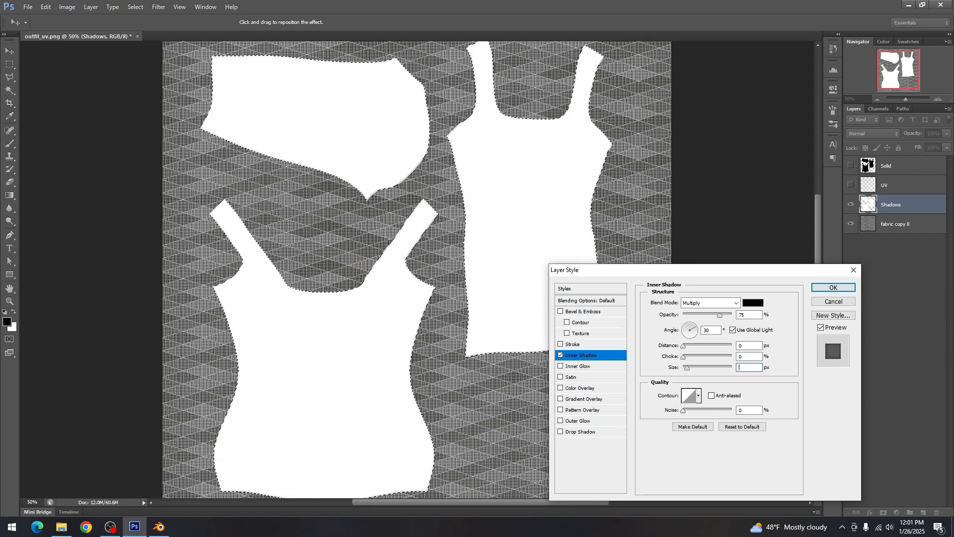
key(BackSpace)
text(10)
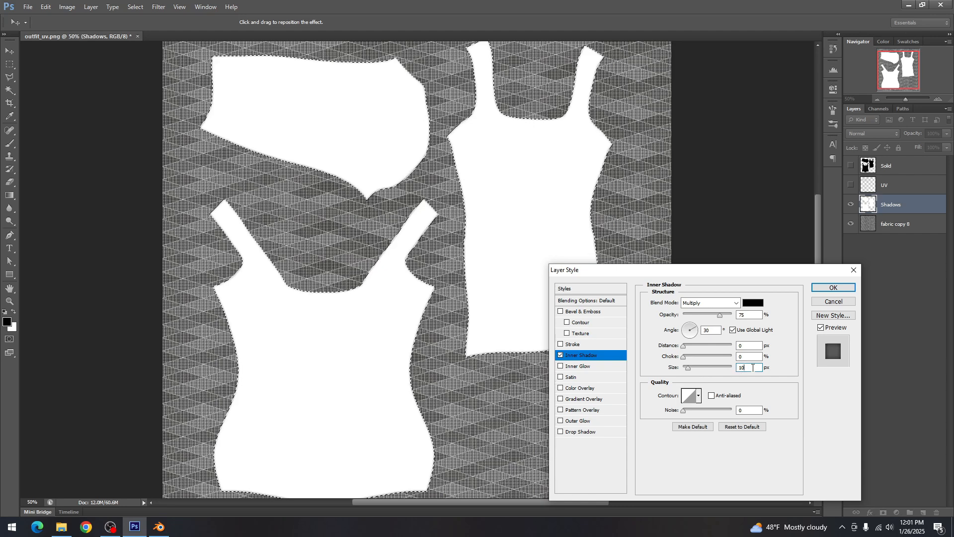
click(834, 287)
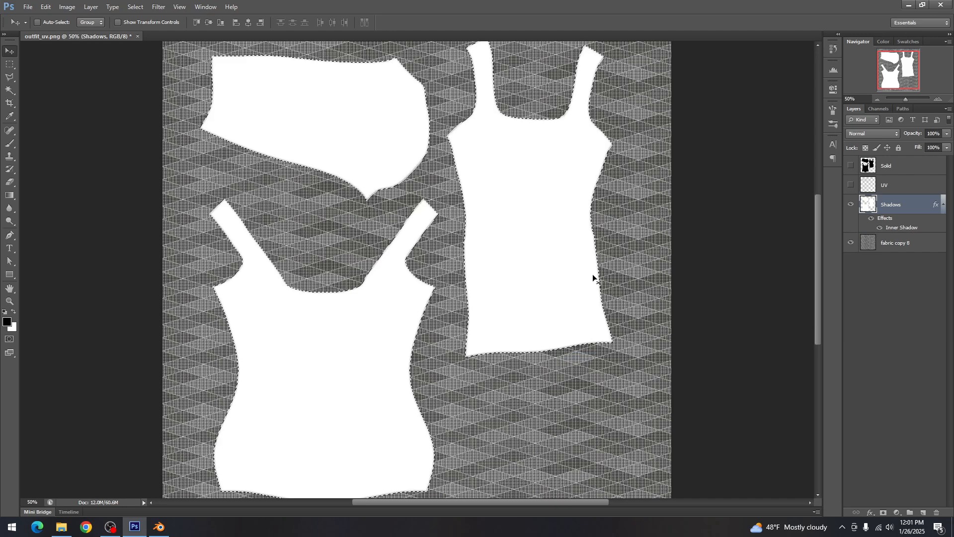
key(ctrl+d)
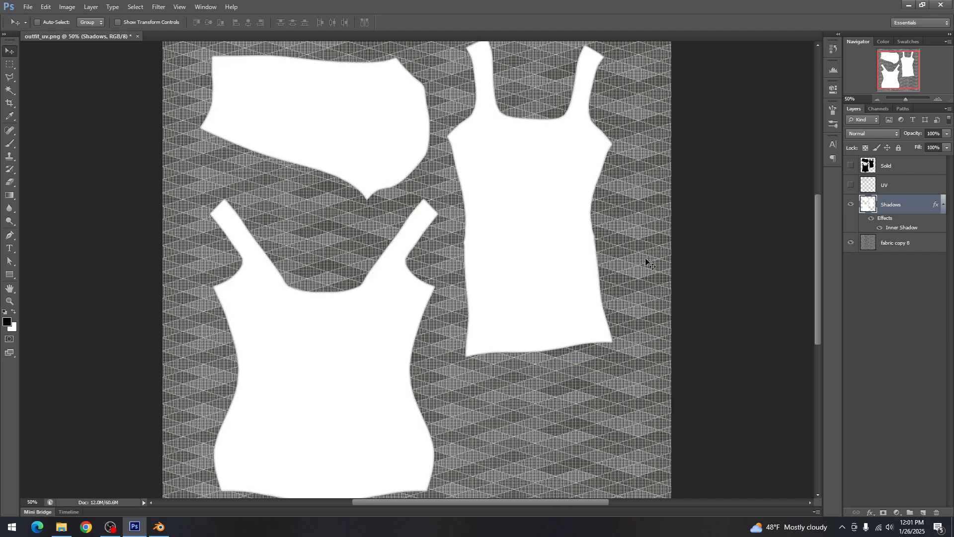
Set the Shadows layer's Fill to 0% so only its inner shadow shows over the fabric
click(947, 148)
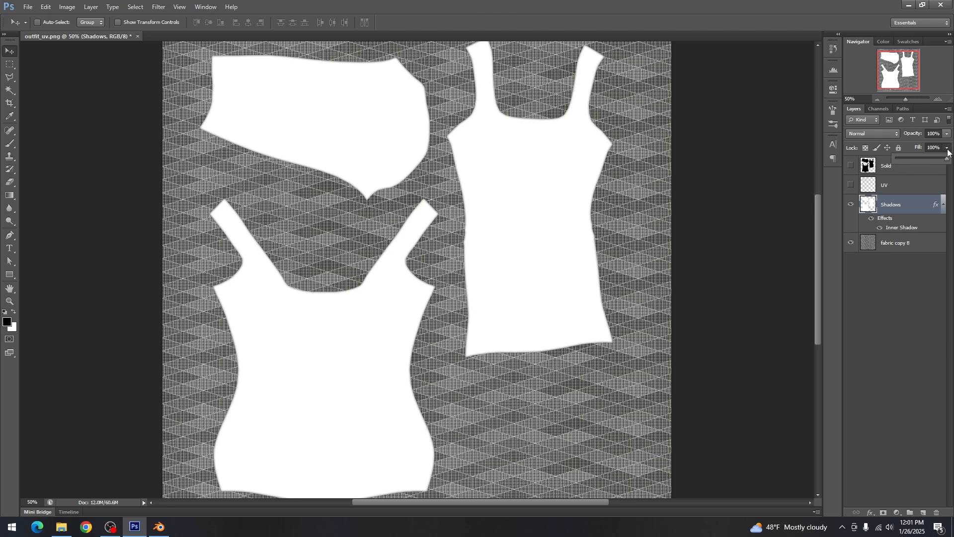
drag(948, 159, 885, 160)
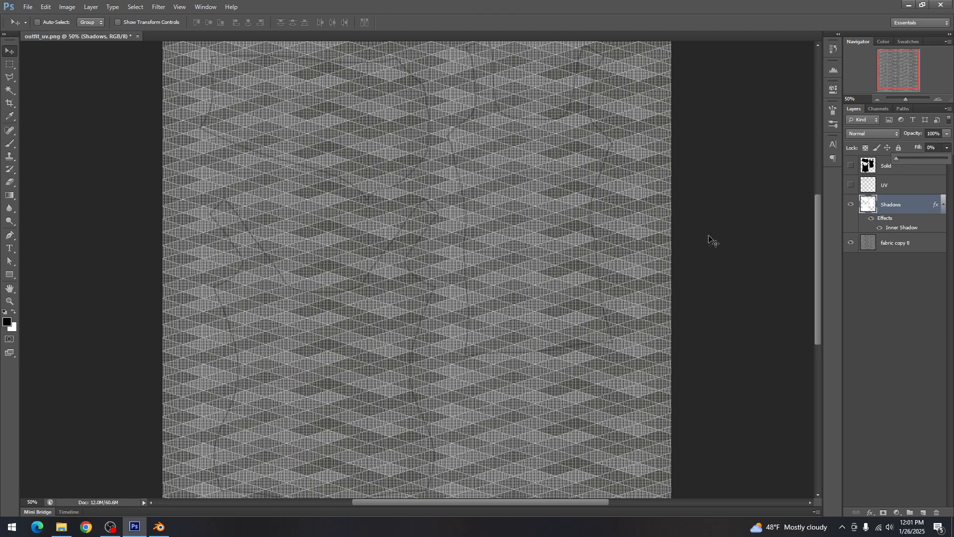
click(615, 364)
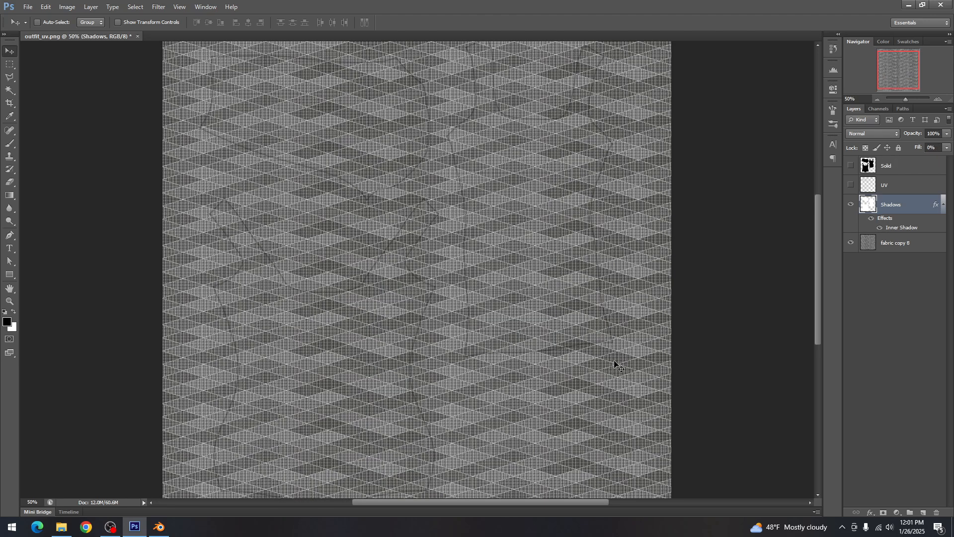
Check the shadow outlines across the fabric and rasterize the Shadows layer's style
scroll(616, 363, down, 2)
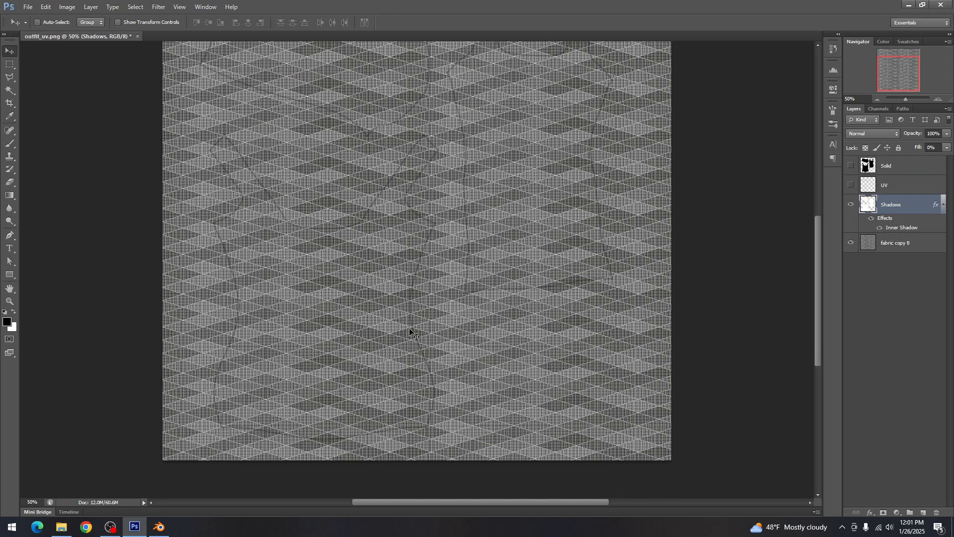
scroll(488, 271, down, 1)
scroll(490, 274, down, 2)
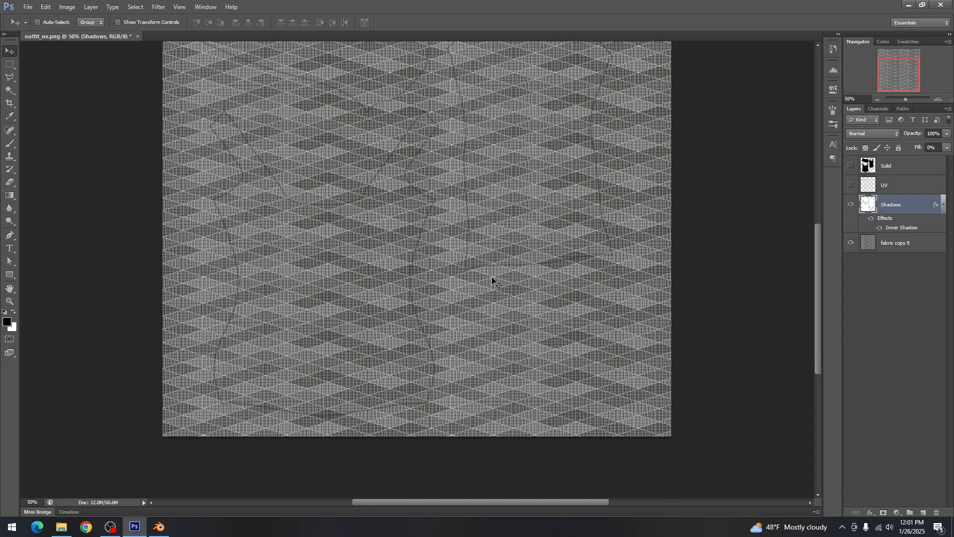
scroll(551, 292, up, 3)
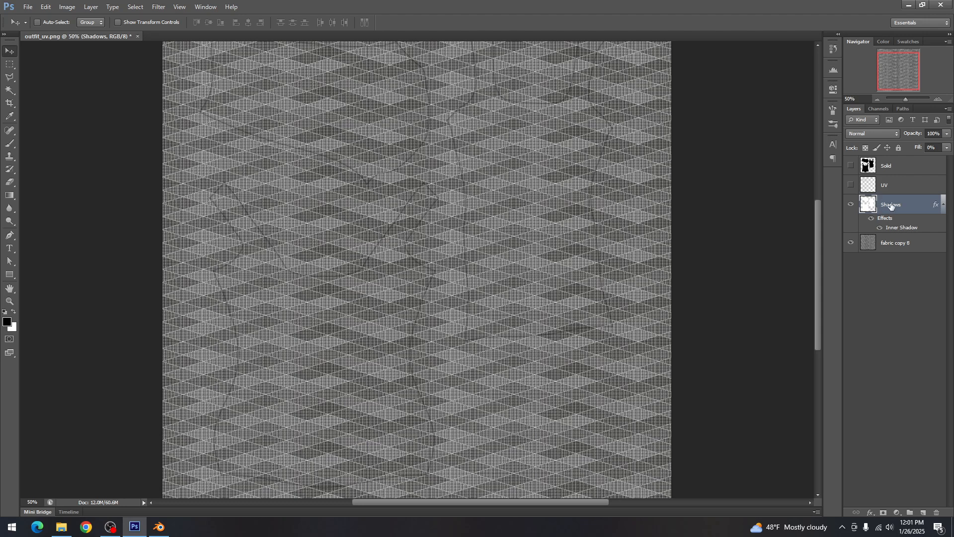
right_click(902, 208)
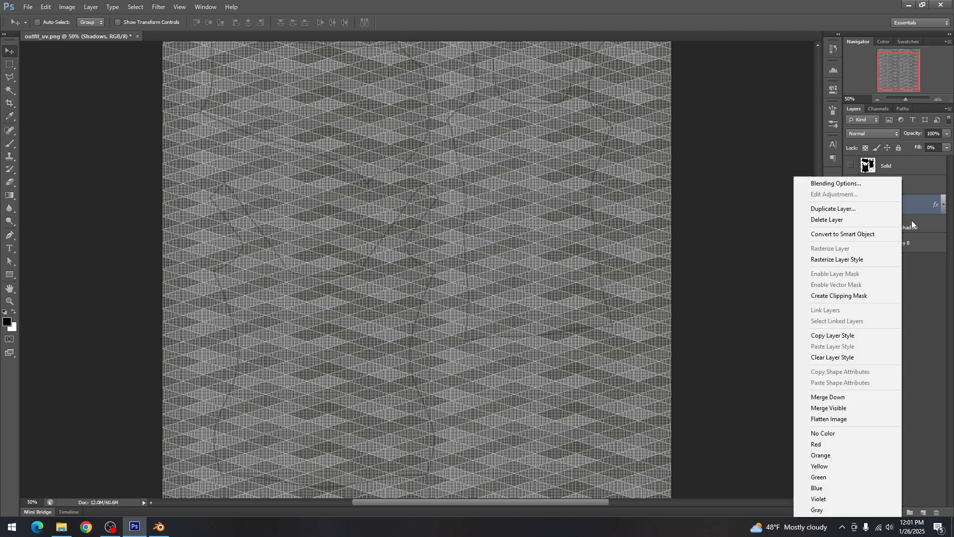
click(913, 212)
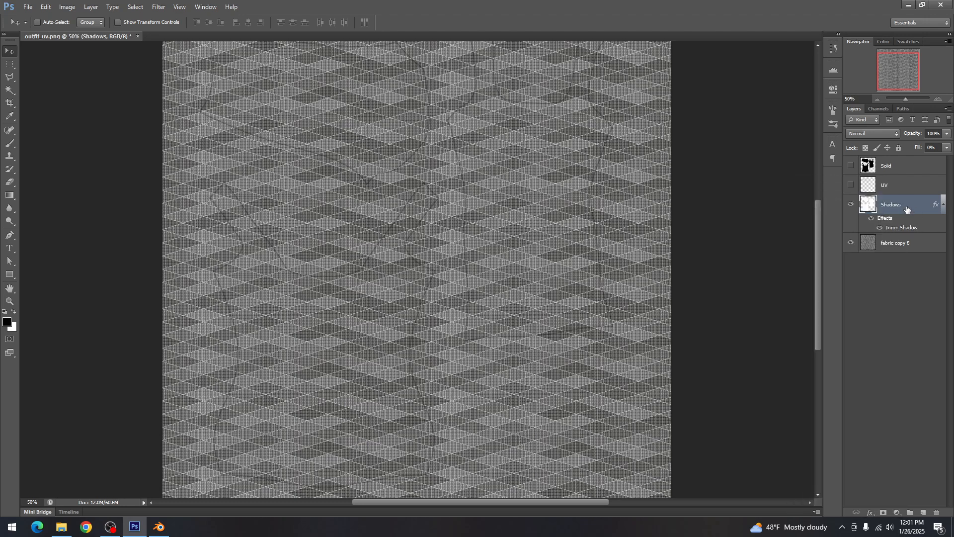
right_click(908, 208)
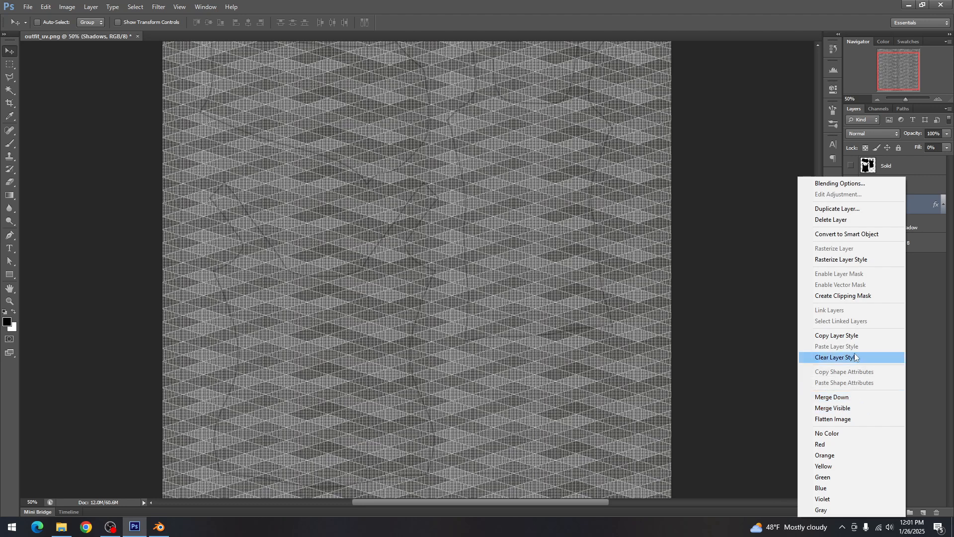
click(852, 260)
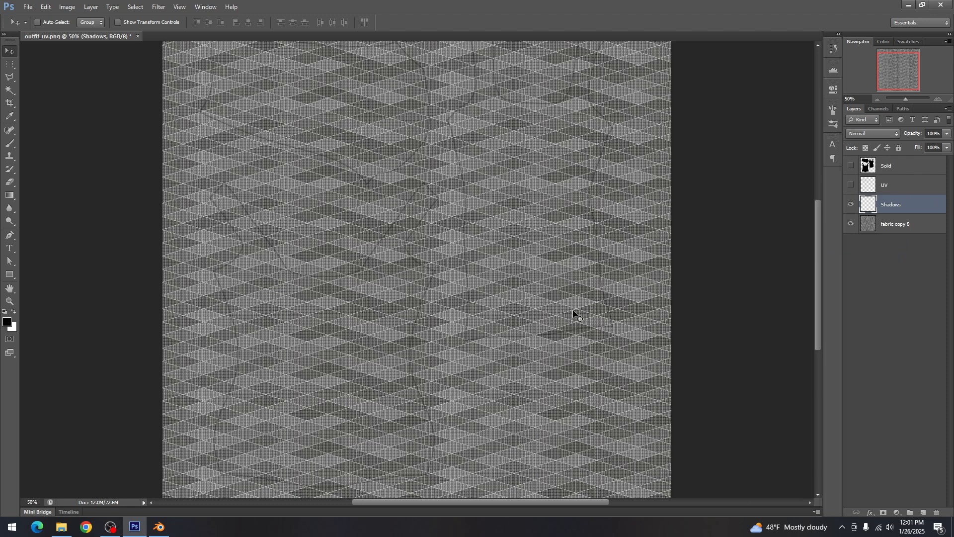
scroll(545, 371, up, 3)
scroll(545, 371, down, 2)
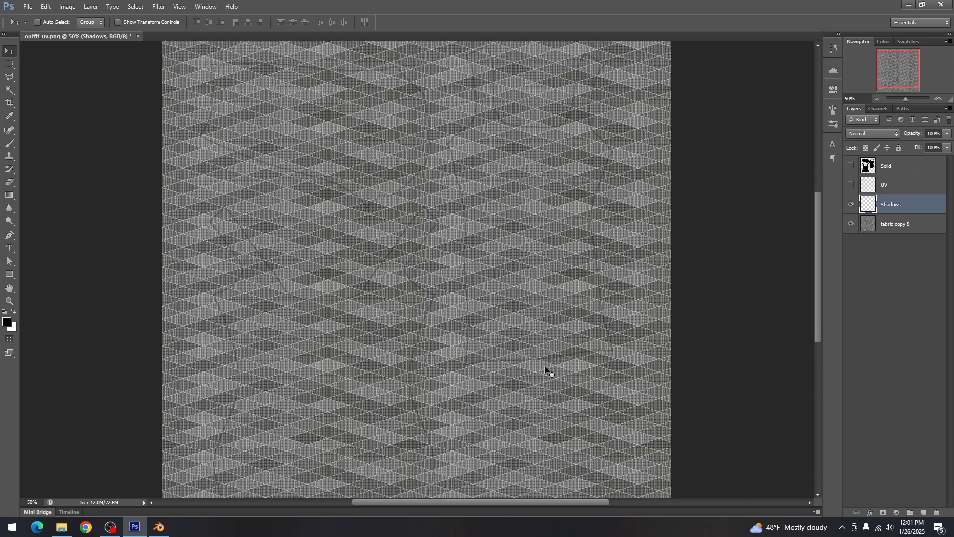
scroll(475, 374, up, 1)
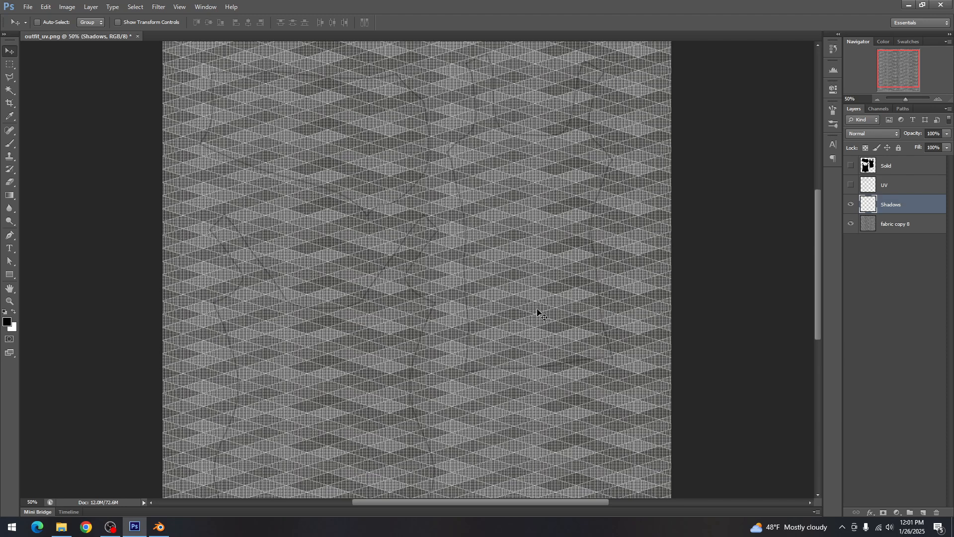
scroll(485, 281, down, 3)
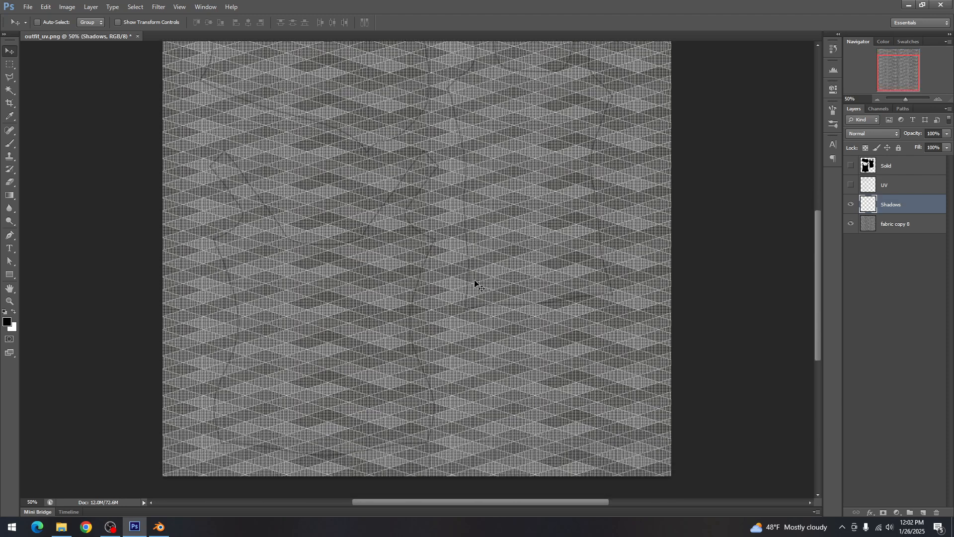
Lasso the lower-left dress piece on the Shadows layer, turn its dark edge outline light, and clear the selection
click(9, 77)
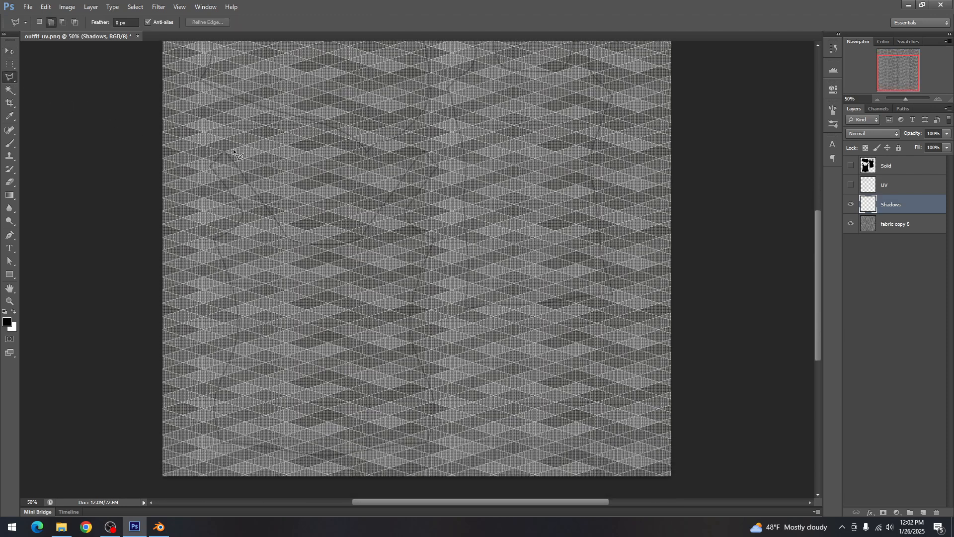
click(294, 225)
click(333, 230)
click(378, 192)
click(416, 137)
click(438, 145)
click(451, 185)
click(453, 459)
click(296, 463)
click(214, 458)
click(193, 407)
click(185, 270)
click(201, 183)
click(194, 131)
click(222, 117)
click(230, 141)
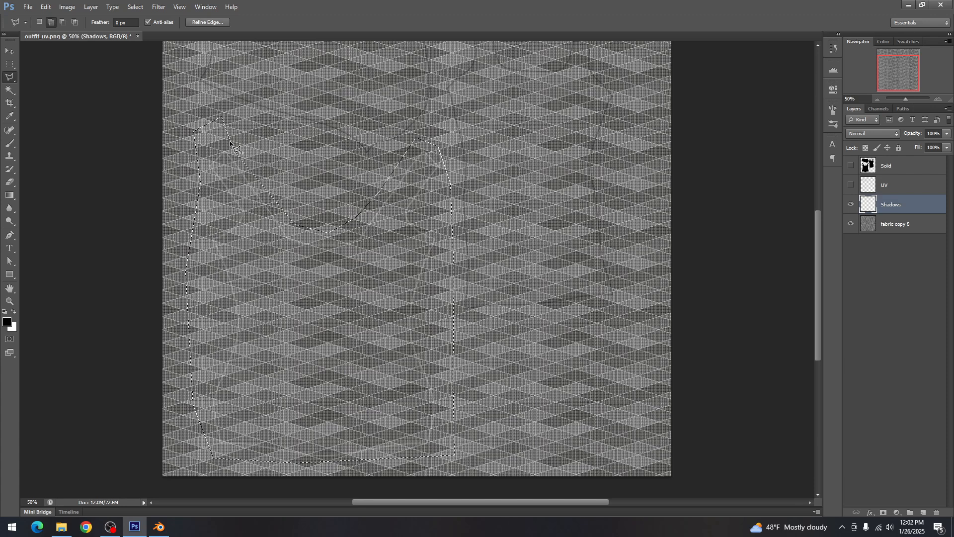
key(ctrl+d)
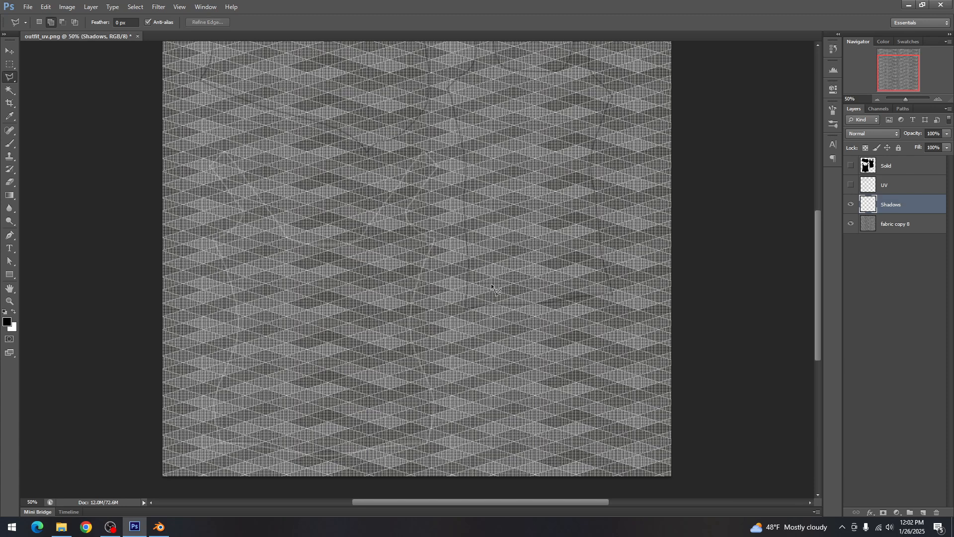
Lasso the lower edge of the upper-left sleeve piece, turn its shadow outline light, and clear the selection
key(v)
scroll(462, 331, up, 3)
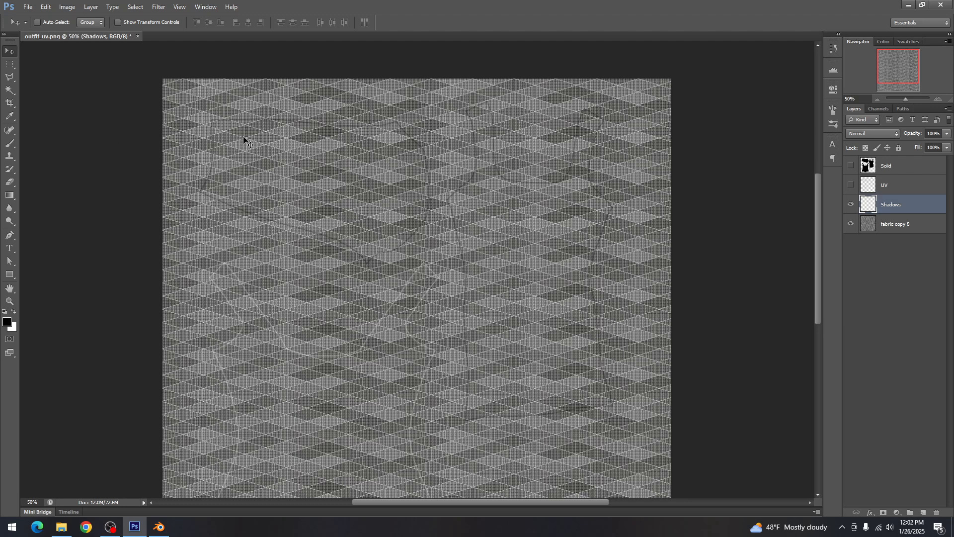
click(11, 78)
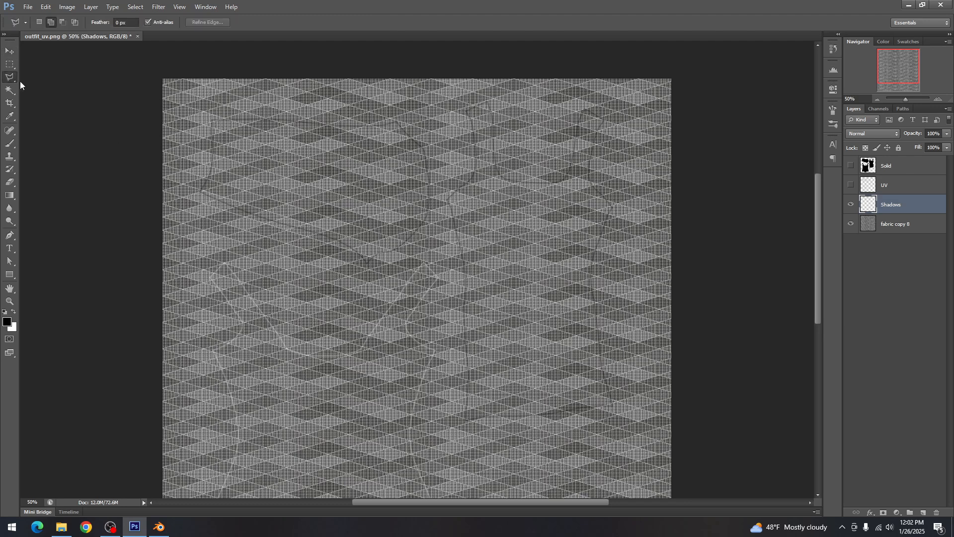
click(205, 189)
click(247, 193)
click(290, 202)
click(337, 220)
click(361, 234)
click(368, 268)
key(Escape)
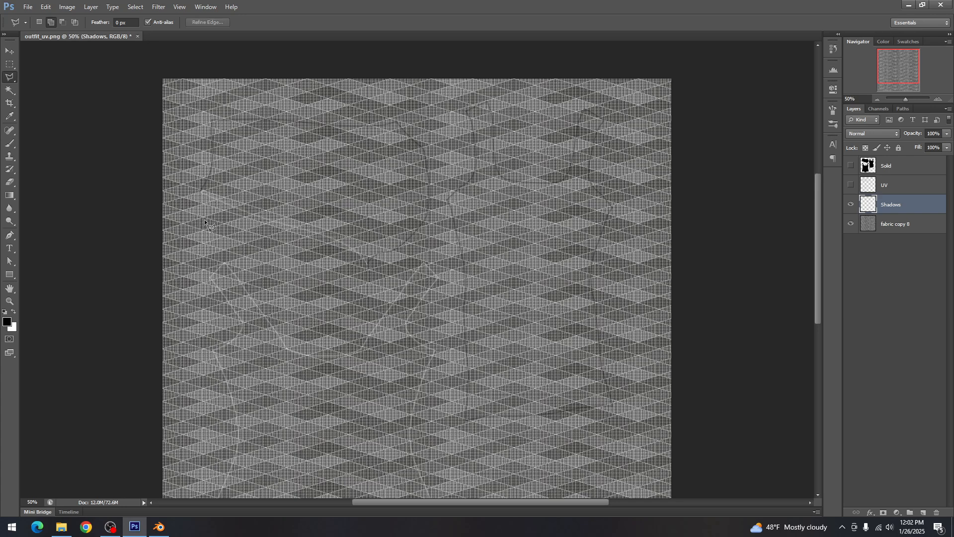
key(v)
Save the texture as a PNG copy over outfit_d with Smallest / Slow compression and no interlacing
click(877, 100)
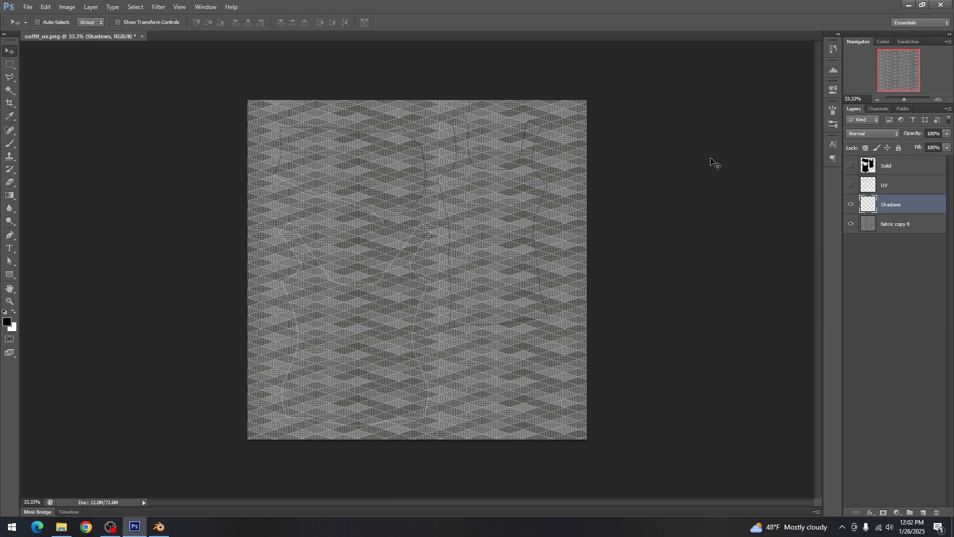
key(ctrl+shift+s)
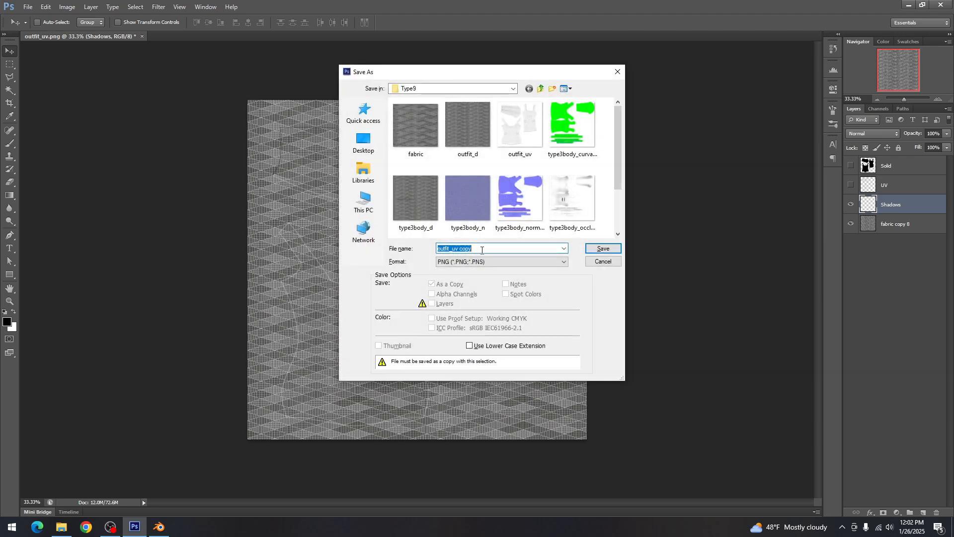
double_click(468, 145)
click(457, 198)
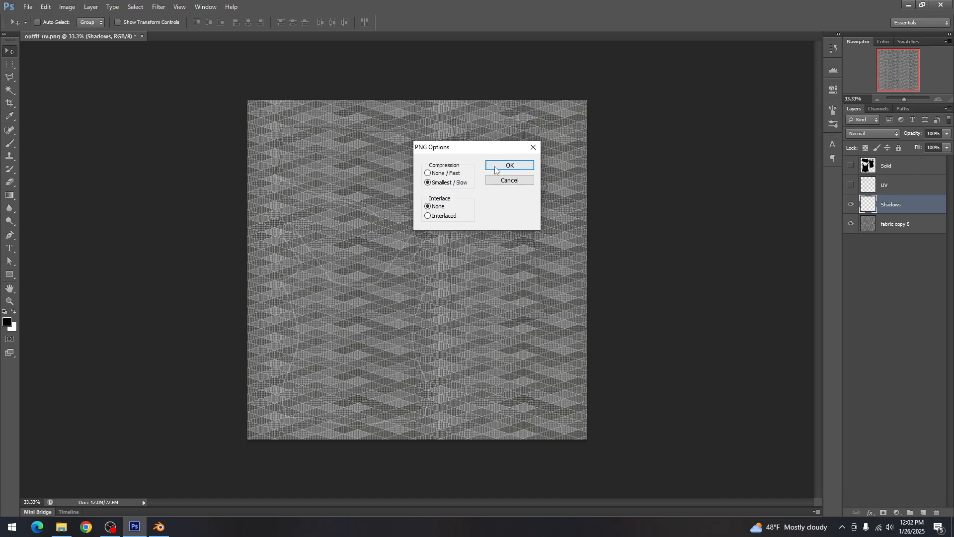
click(496, 169)
Switch to Blender, reload the outfit_d.PNG texture image, and deselect the Dress
click(159, 527)
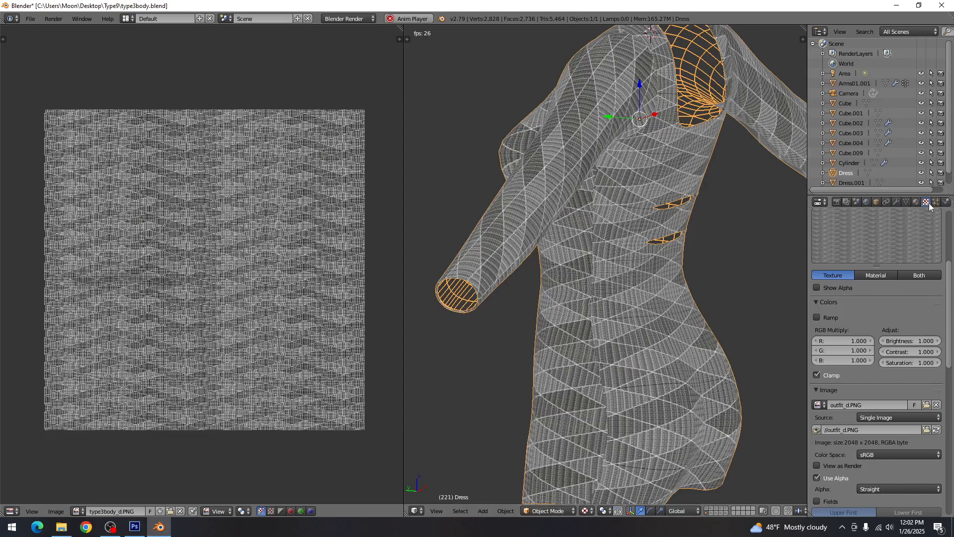
click(937, 430)
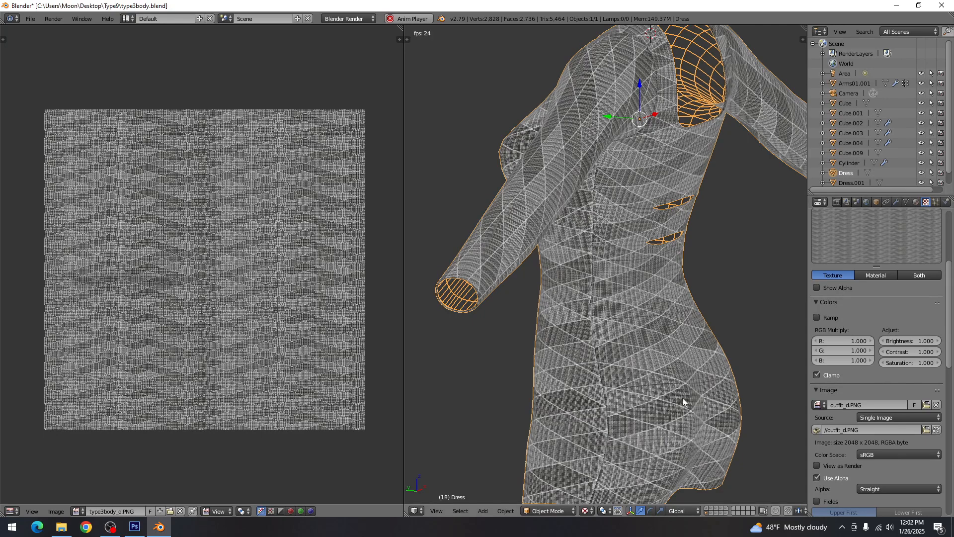
key(Tab)
key(Tab)
key(a)
Examine the reloaded fabric texture and its edge outlines on the Dress along the sides, shoulders and neckline
scroll(646, 373, down, 5)
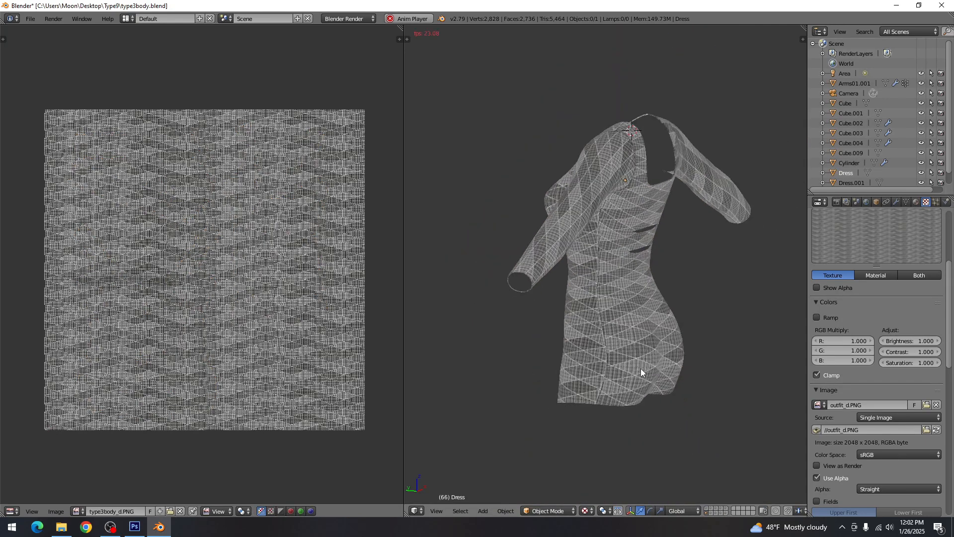
drag(497, 372, 750, 356)
drag(610, 371, 654, 369)
scroll(643, 380, up, 4)
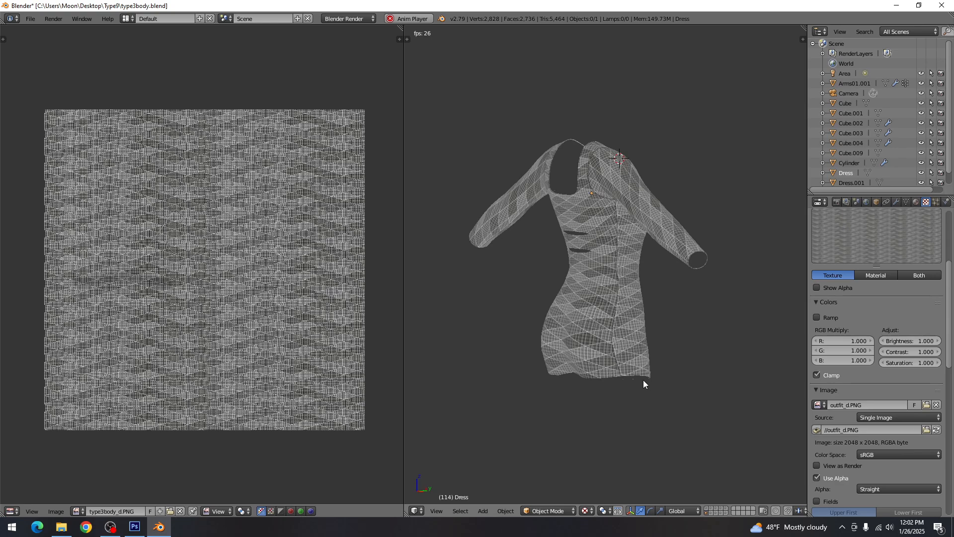
drag(593, 364, 590, 379)
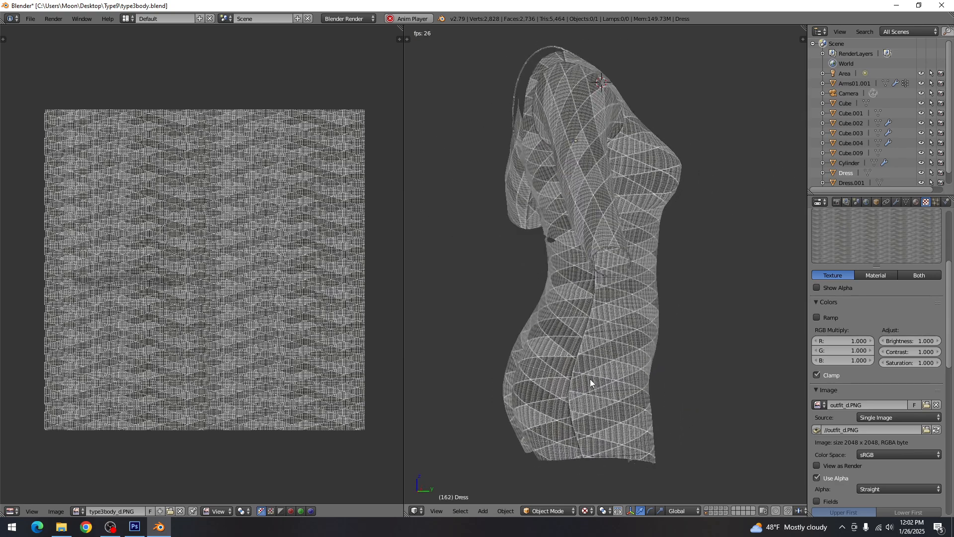
scroll(627, 399, down, 3)
drag(696, 393, 607, 382)
scroll(618, 383, up, 3)
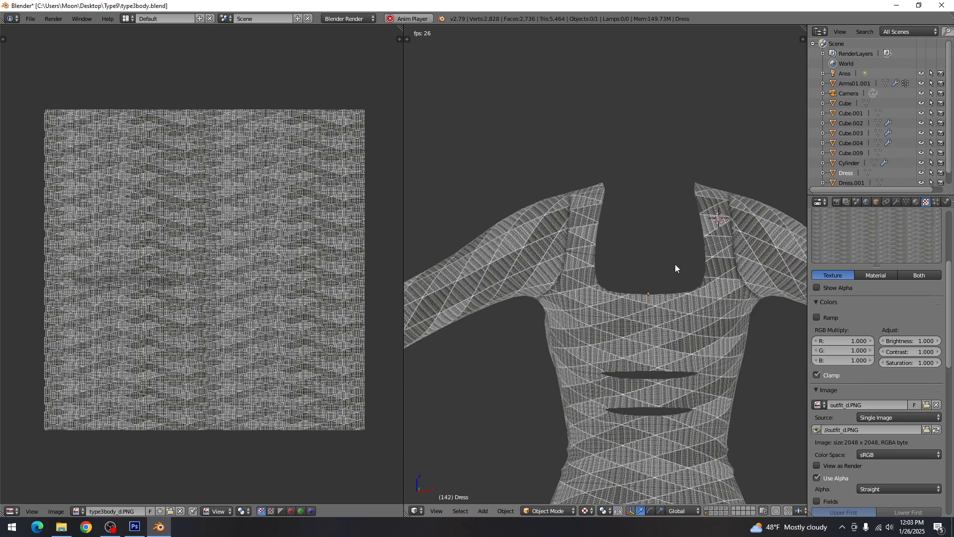
In Photoshop, lasso the two armhole edges of the right-hand dress piece, turn their shadow outlines light, and clear the selection
click(135, 527)
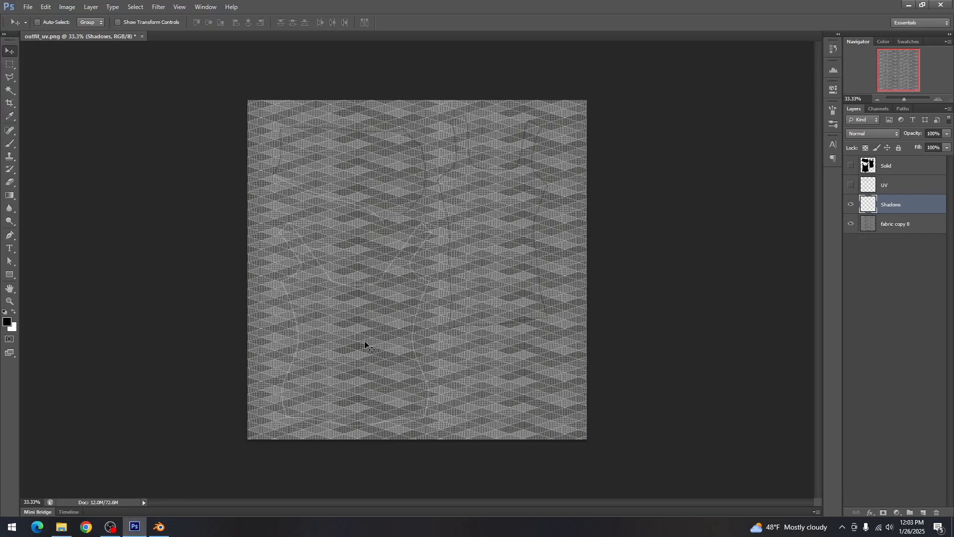
click(937, 100)
scroll(511, 351, up, 4)
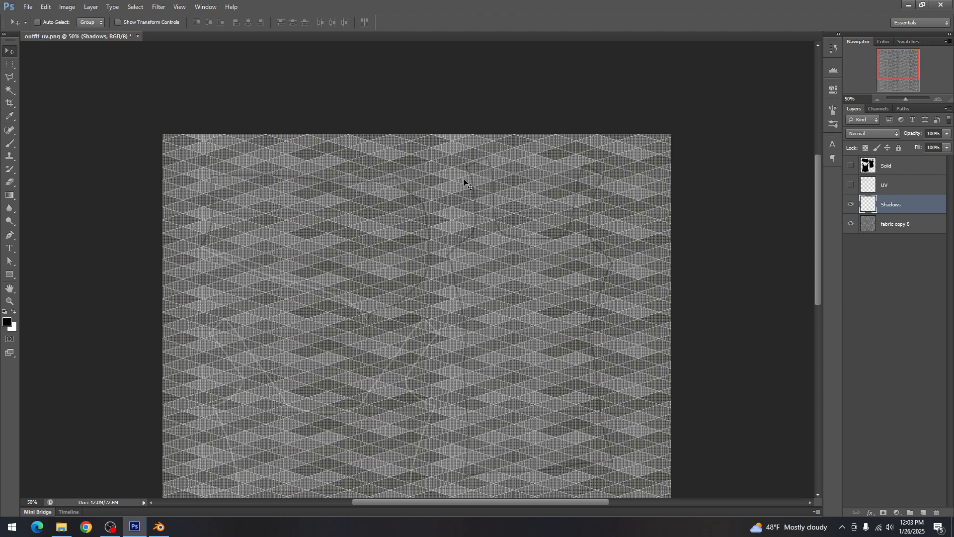
click(10, 77)
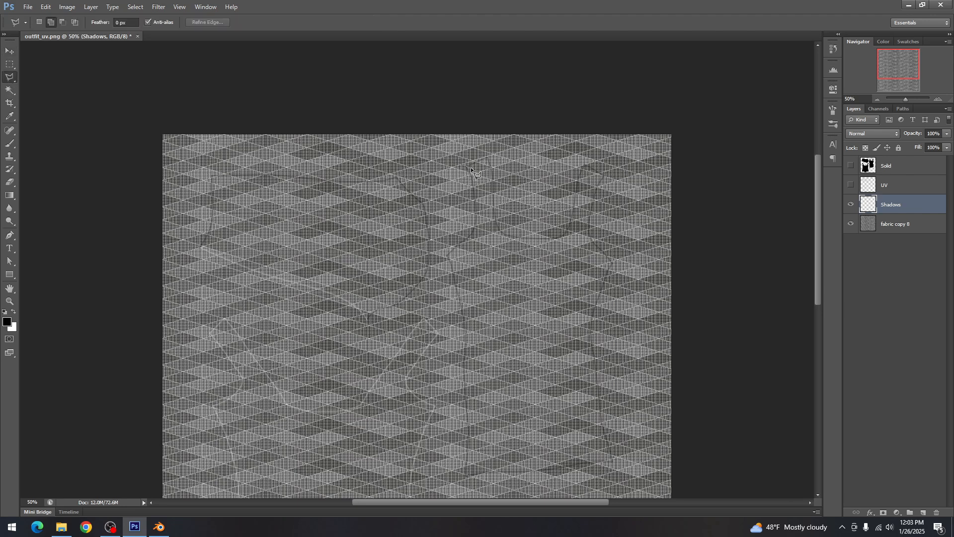
double_click(445, 256)
click(601, 178)
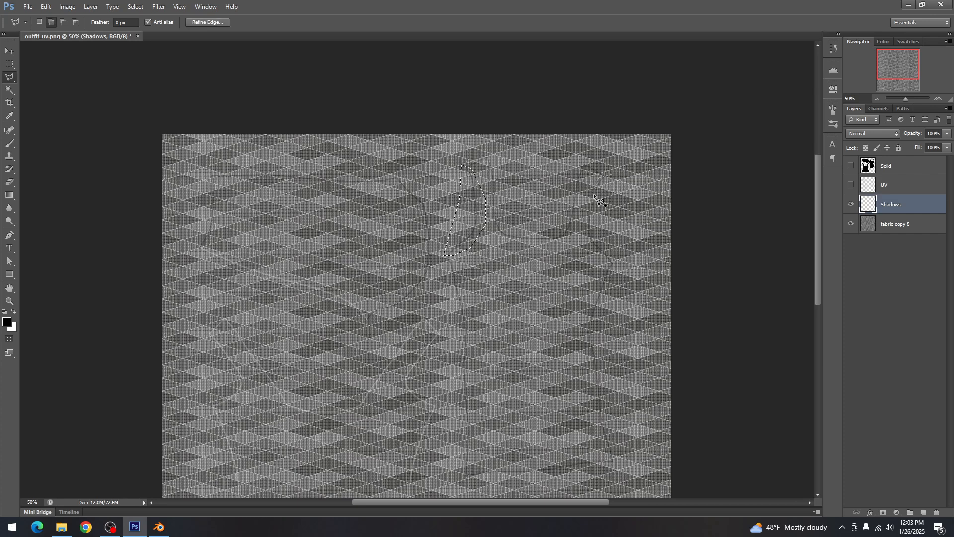
click(607, 261)
double_click(623, 225)
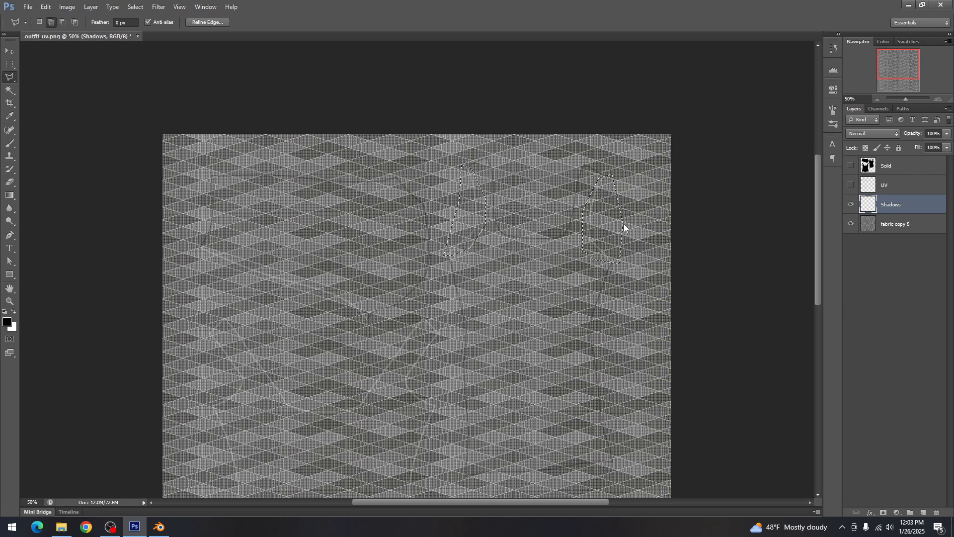
key(ctrl+d)
key(v)
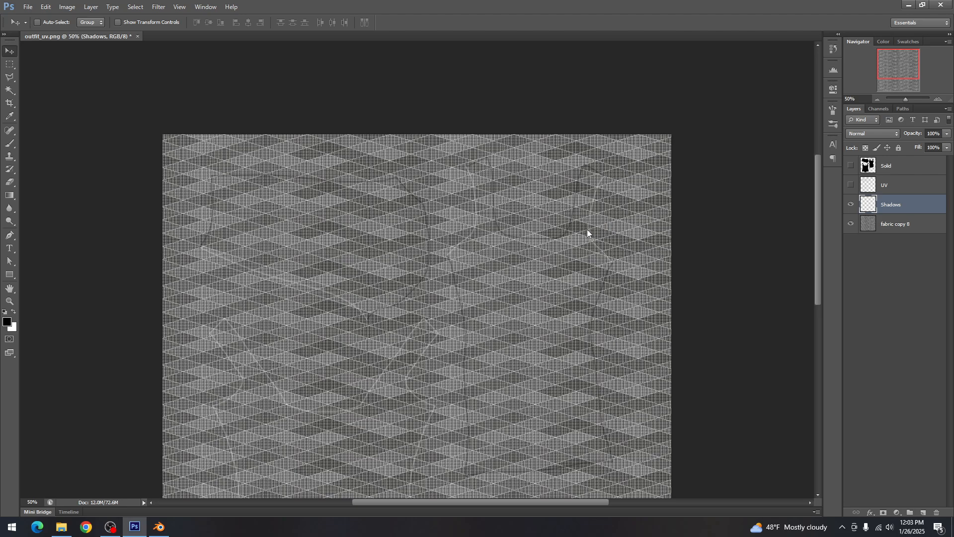
Save the revised armhole outlines as a PNG copy over the existing texture file, keeping the PNG options
key(ctrl+shift+s)
key(Return)
key(Return)
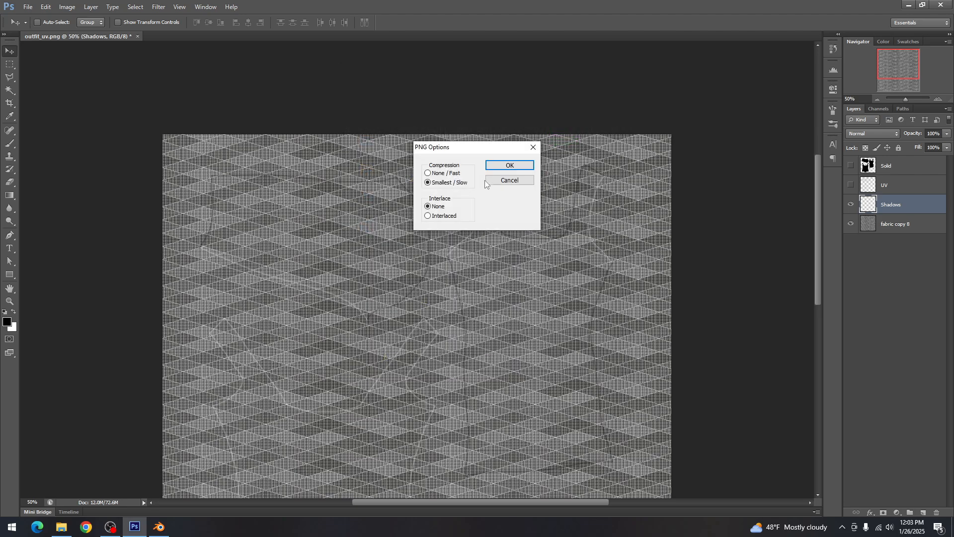
click(508, 165)
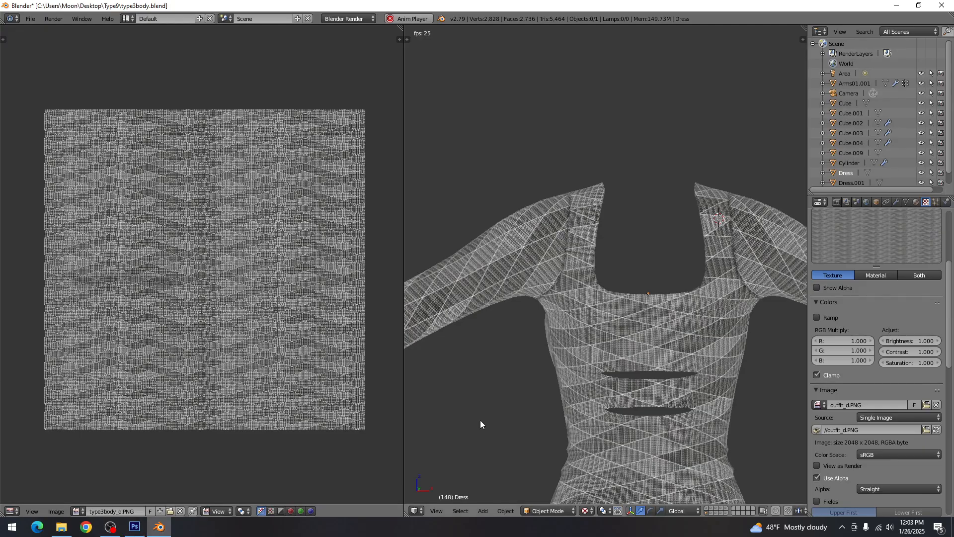
Reload the updated outfit_d.PNG texture in Blender and save the scene over type3body.blend
click(159, 527)
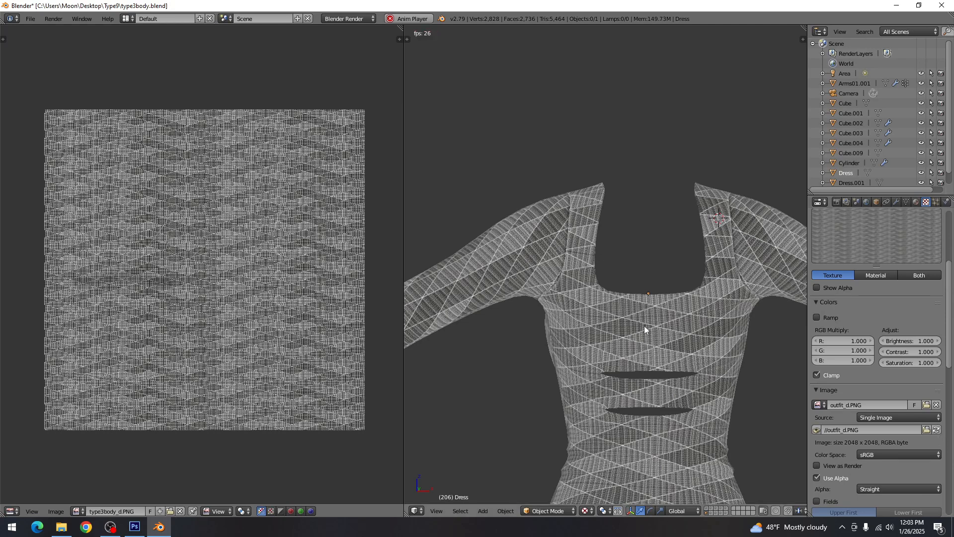
key(ctrl+s)
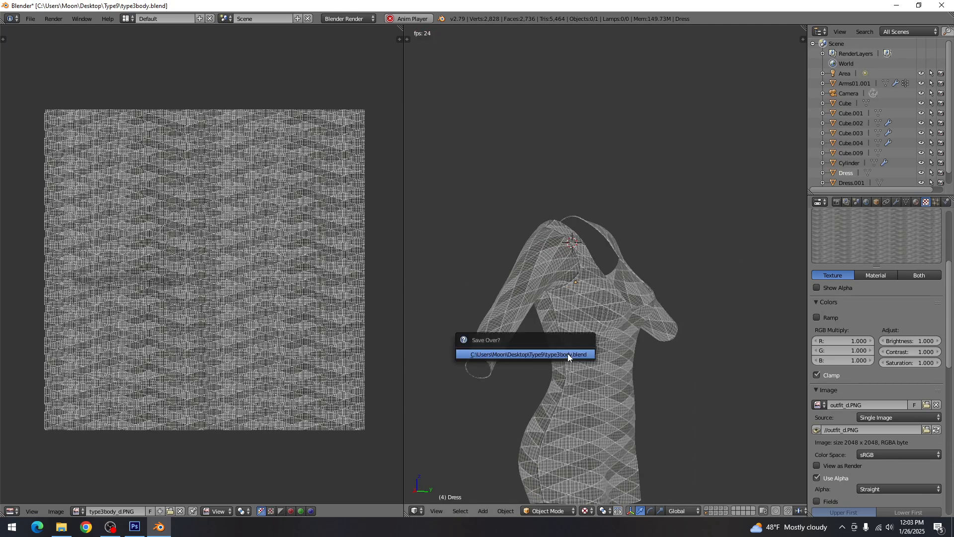
click(567, 353)
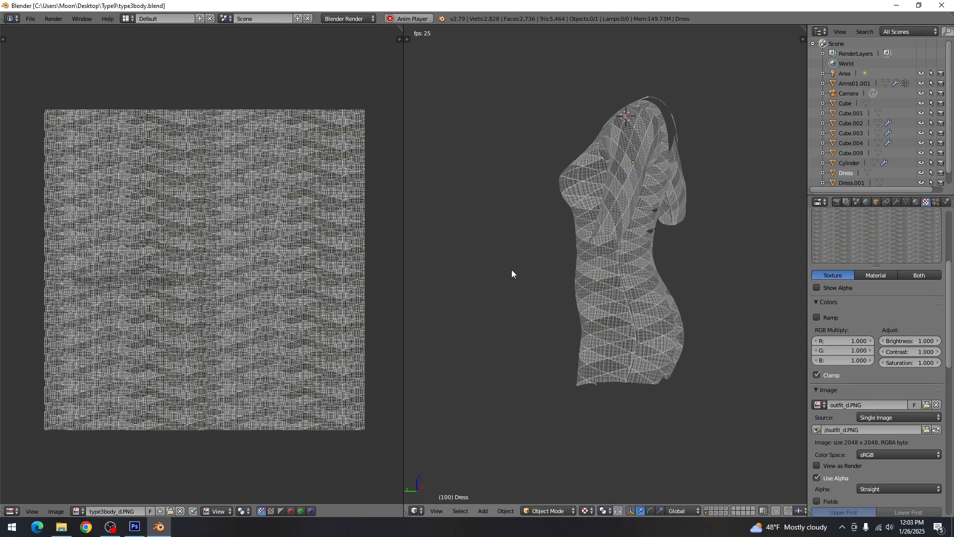
In Photoshop, set the Pen tool's shapes to no fill and a solid black stroke
scroll(690, 403, up, 3)
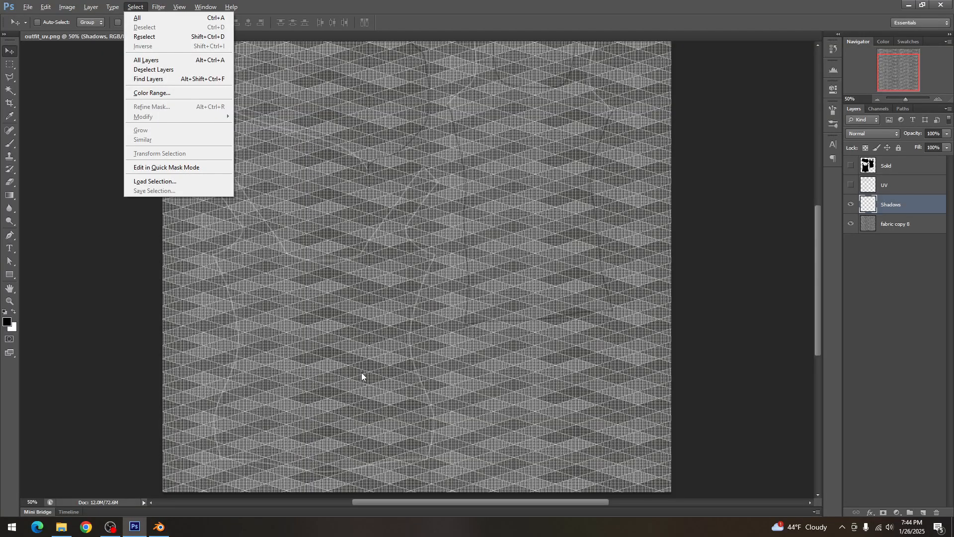
key(Escape)
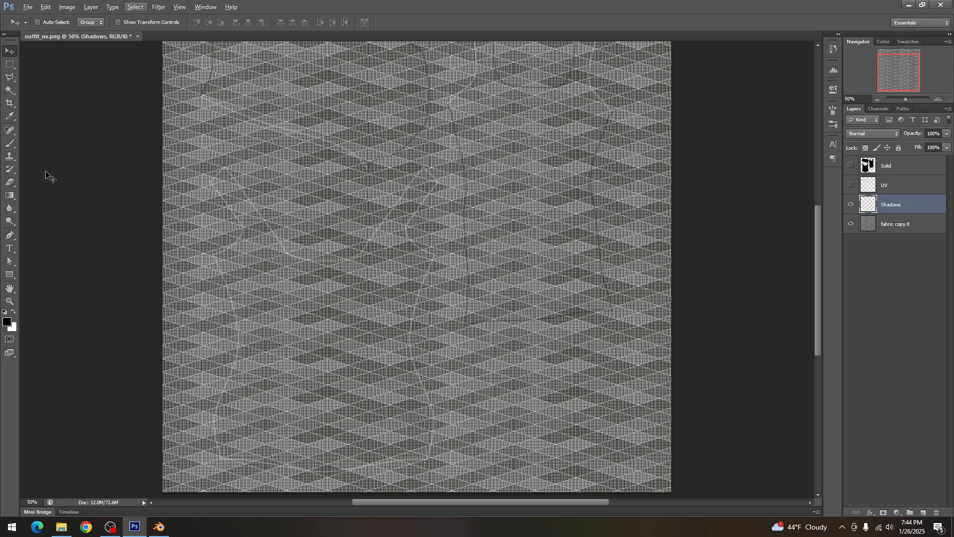
click(10, 235)
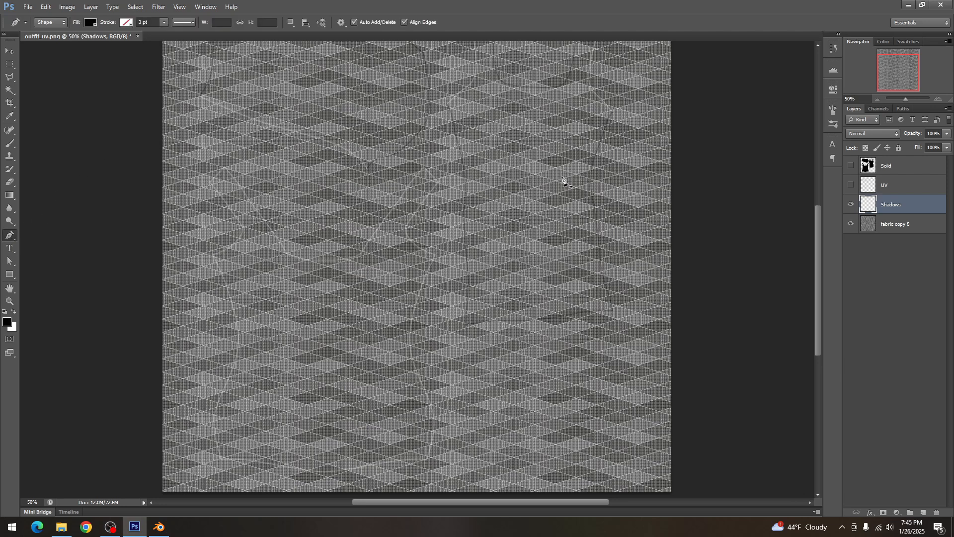
click(54, 23)
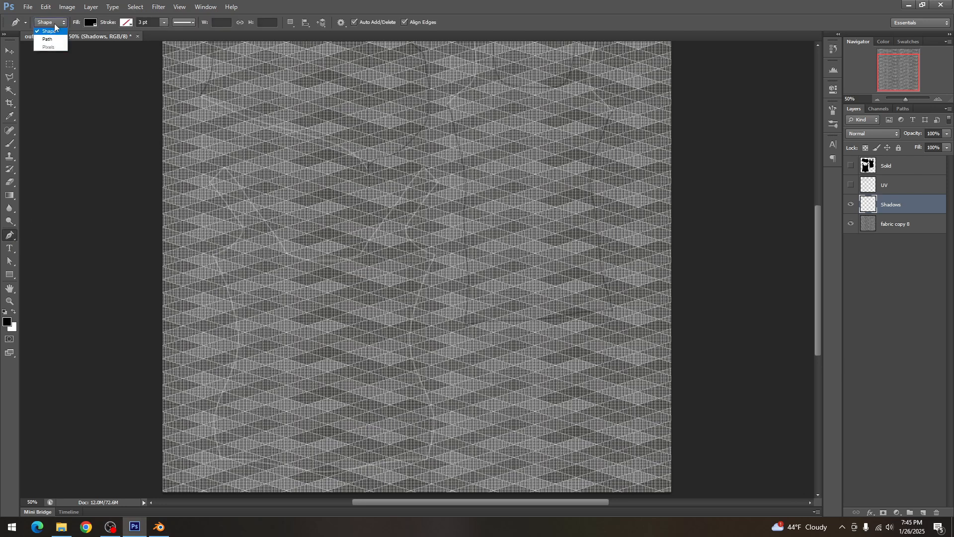
click(92, 23)
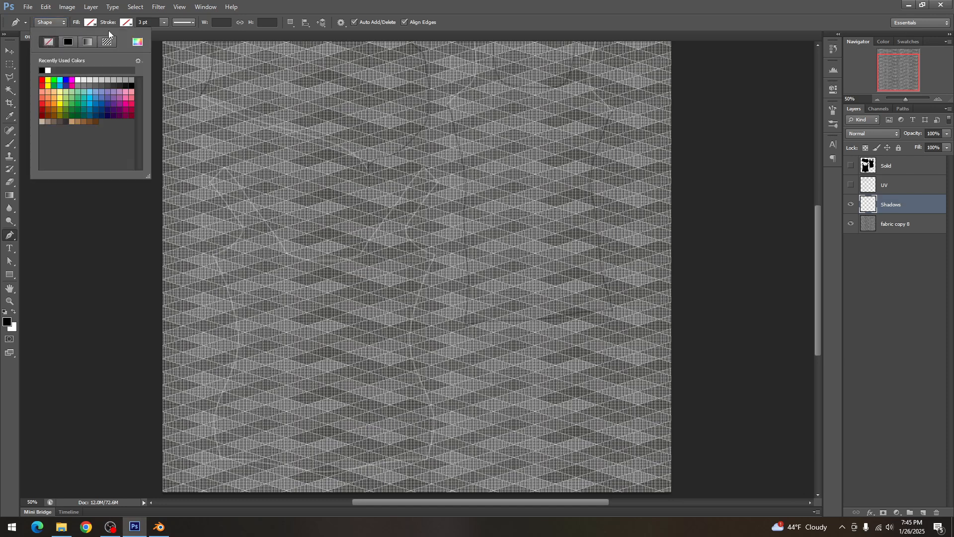
click(133, 24)
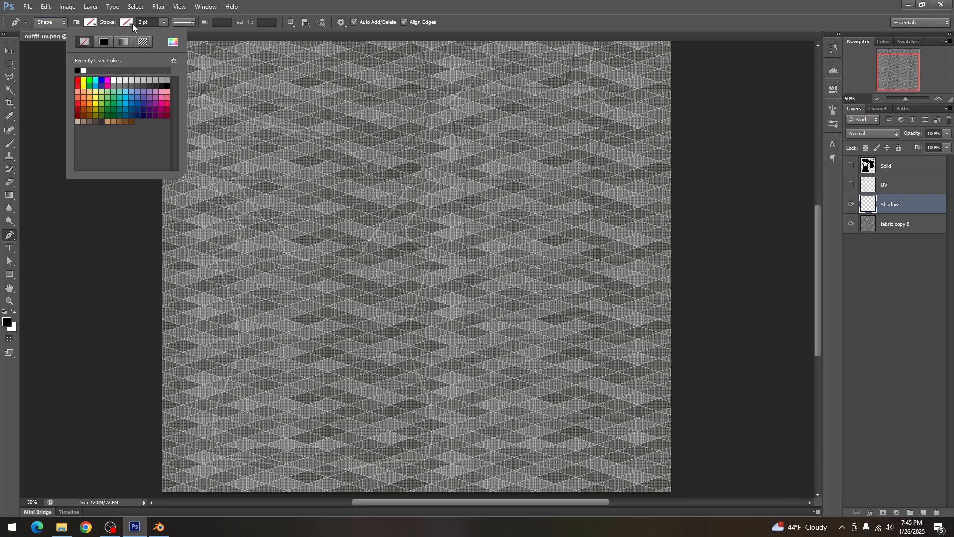
click(104, 43)
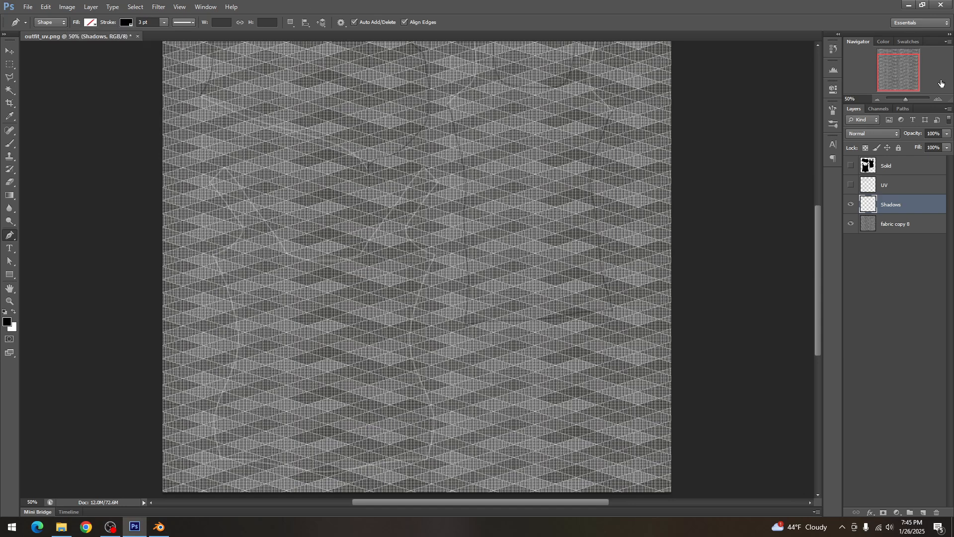
Draw a Pen path from the shoulder tip around the right armhole of the left-hand dress piece to its underarm corner
click(938, 99)
click(937, 99)
click(938, 99)
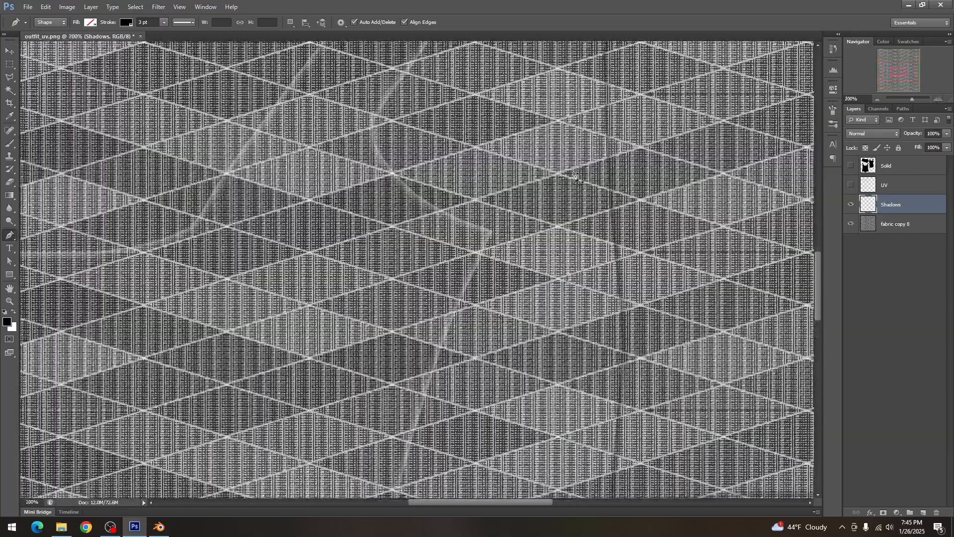
scroll(471, 243, up, 3)
scroll(472, 243, up, 3)
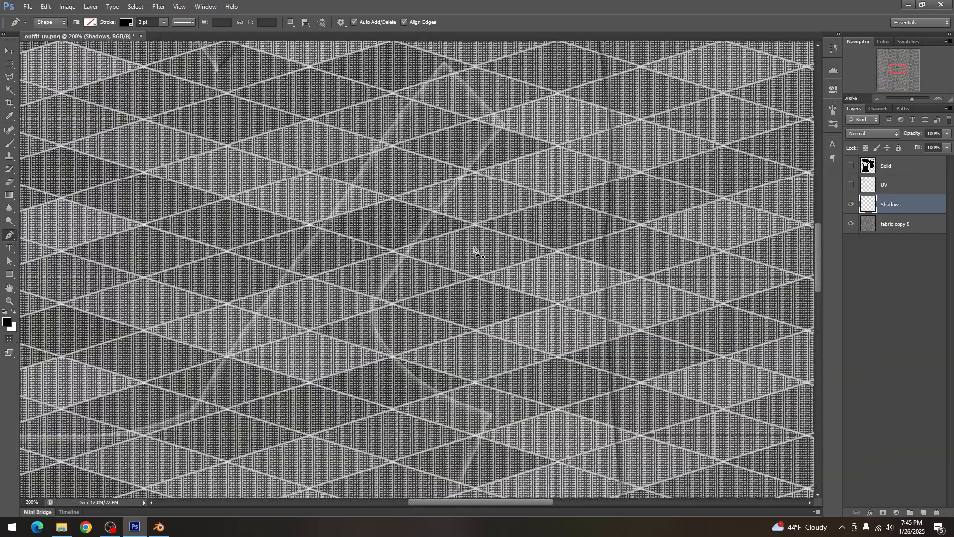
click(499, 128)
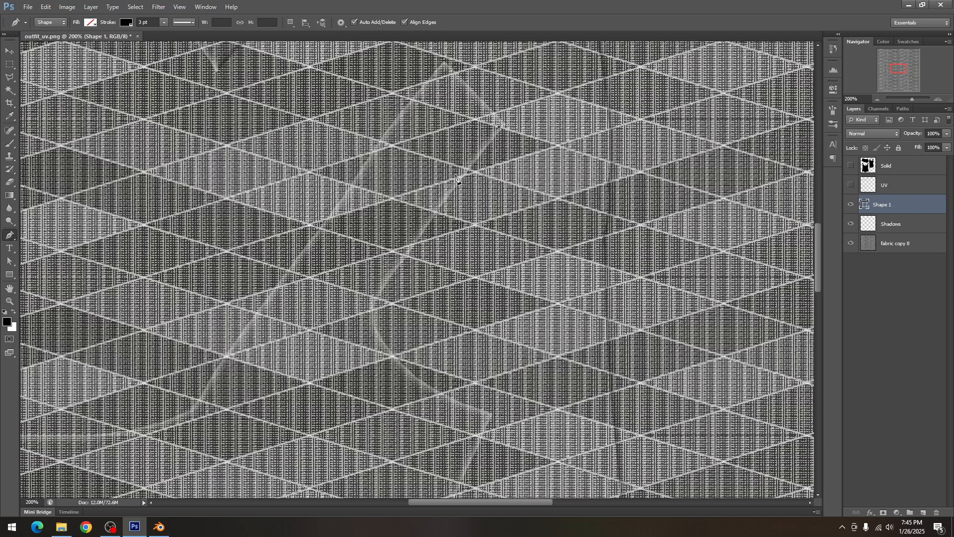
click(406, 249)
mouse_move(367, 311)
mouse_down()
mouse_move(403, 376)
mouse_move(425, 390)
mouse_up()
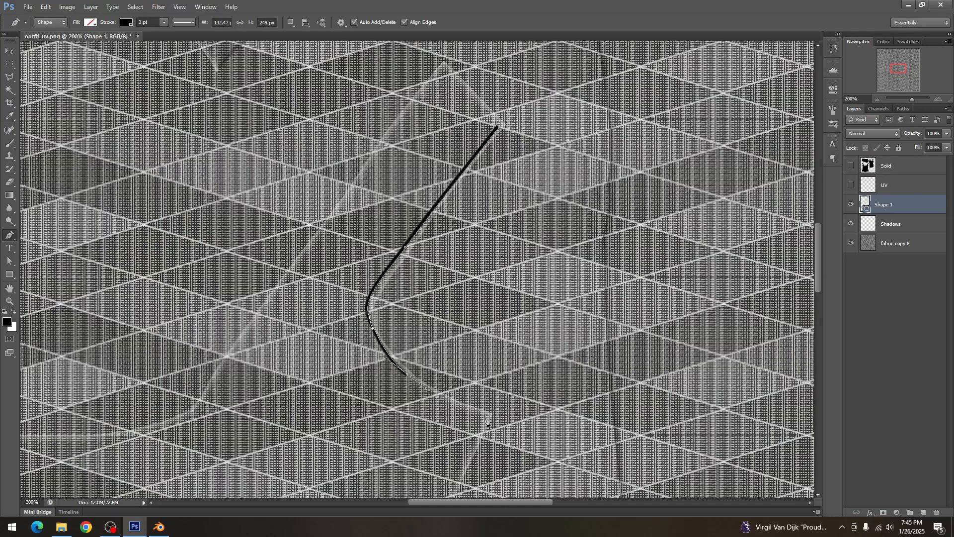
click(484, 418)
Continue the Pen path from the underarm corner down the curved right side edge to the hem corner
scroll(484, 419, down, 5)
drag(436, 229, 425, 265)
drag(387, 401, 379, 468)
scroll(380, 465, down, 6)
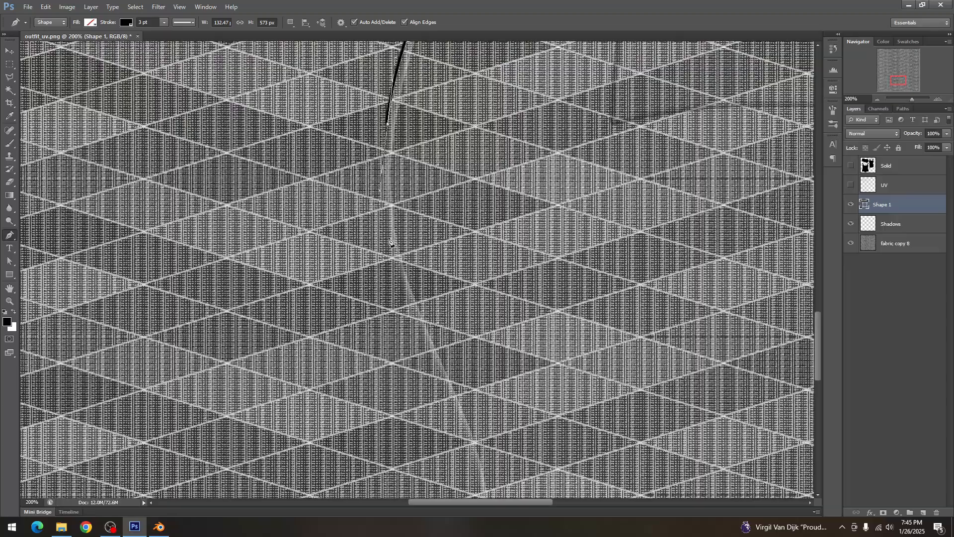
drag(389, 236, 398, 282)
scroll(400, 281, down, 3)
drag(437, 248, 454, 287)
scroll(455, 284, down, 3)
drag(473, 221, 479, 251)
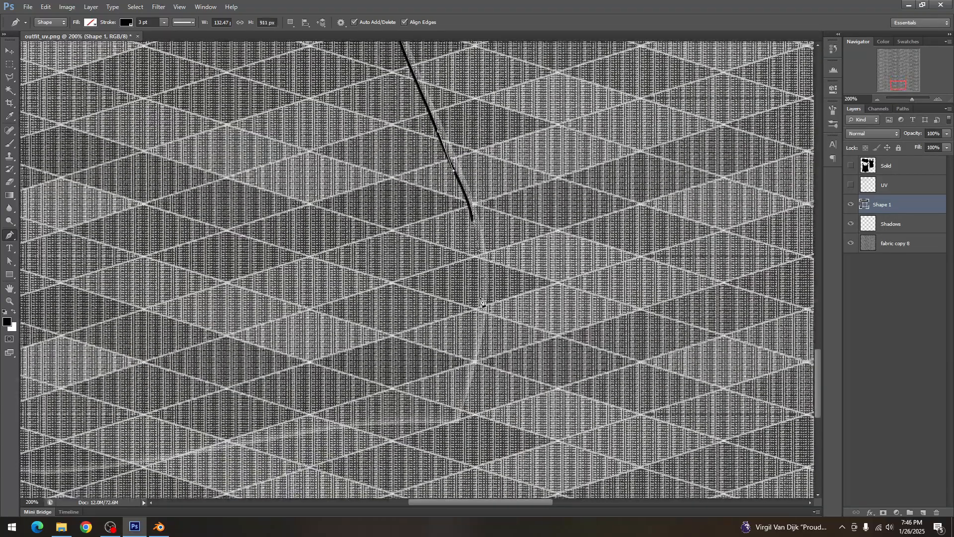
drag(480, 299, 477, 326)
scroll(477, 326, down, 2)
click(452, 343)
scroll(521, 297, up, 3)
scroll(521, 297, up, 8)
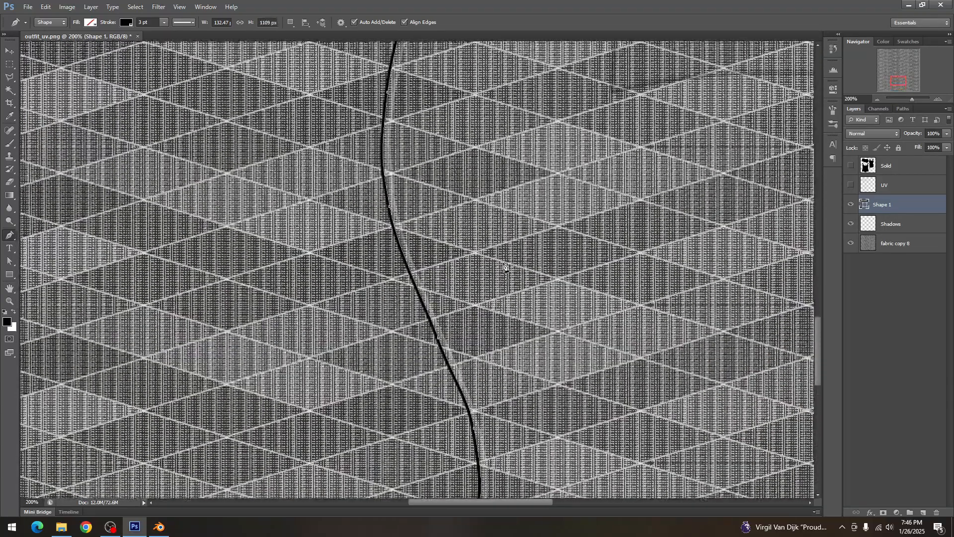
scroll(487, 233, up, 8)
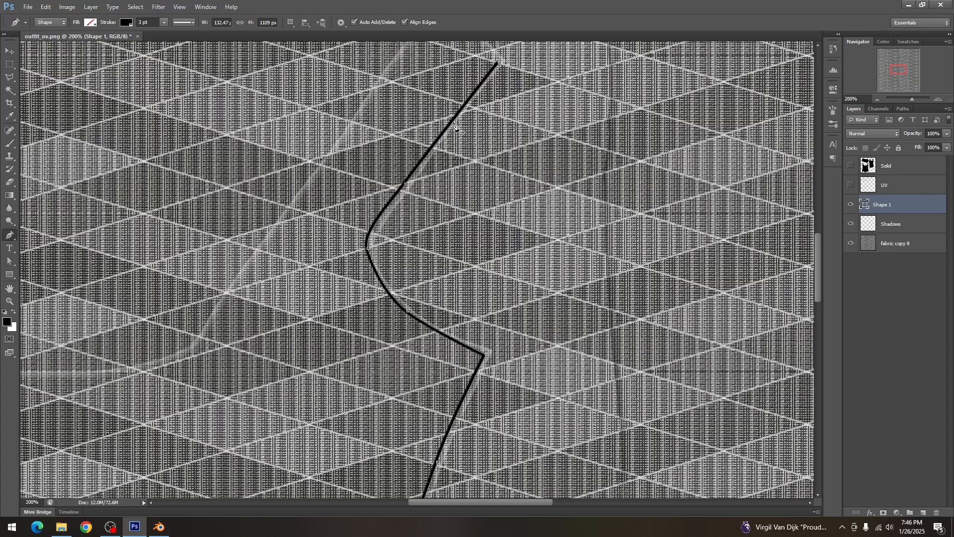
Give the armhole and side-edge path a dashed stroke with a width of 2 pt
click(187, 24)
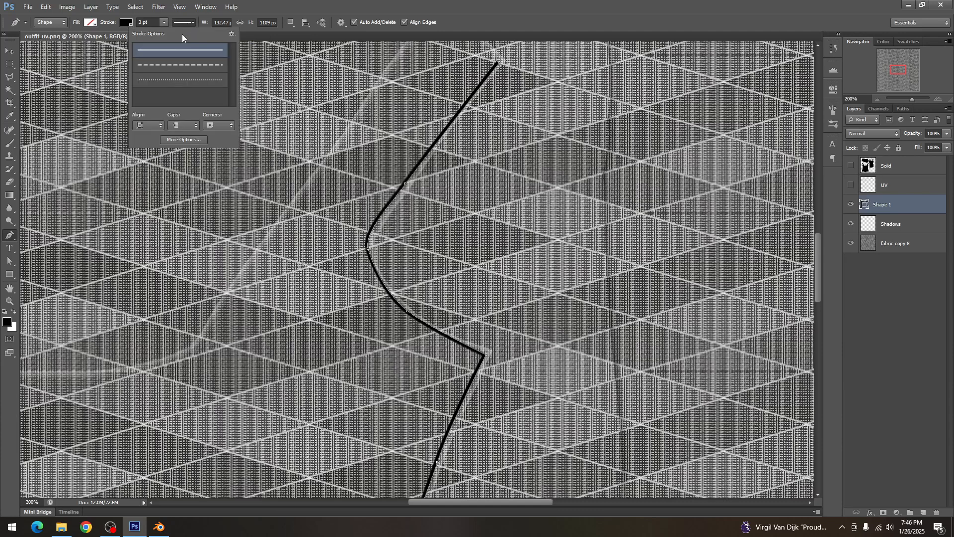
click(182, 70)
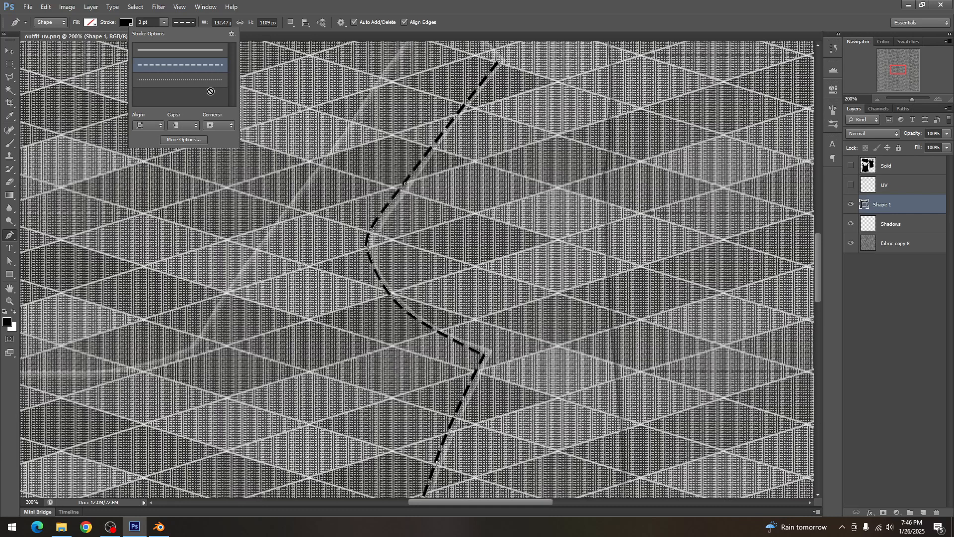
click(142, 22)
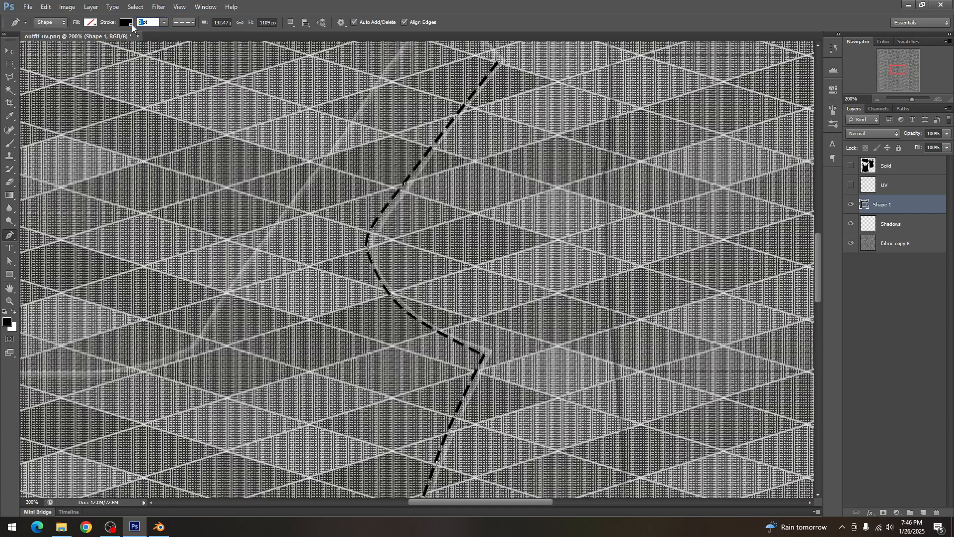
text(2)
key(Return)
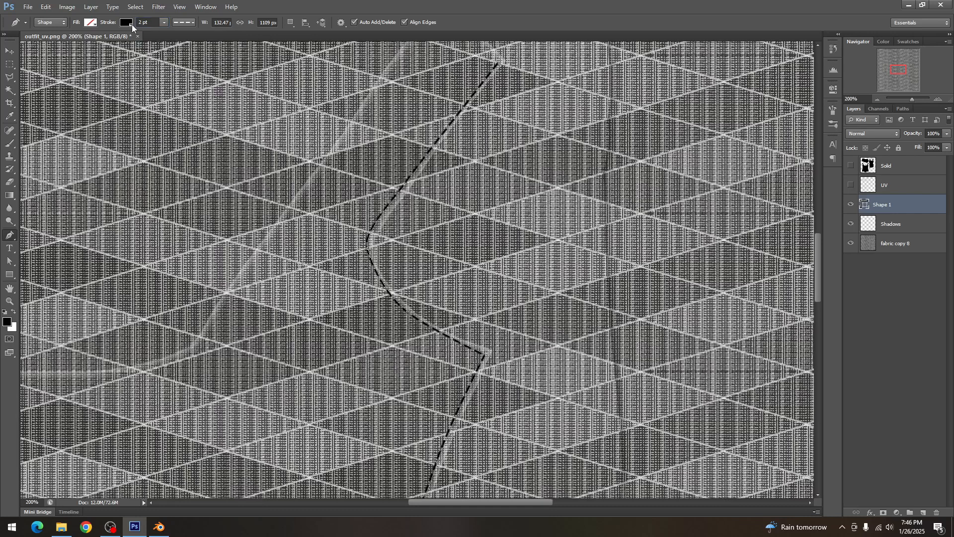
Customize the dashed stroke with a dash length of 3 and a gap of 3
click(182, 21)
click(183, 140)
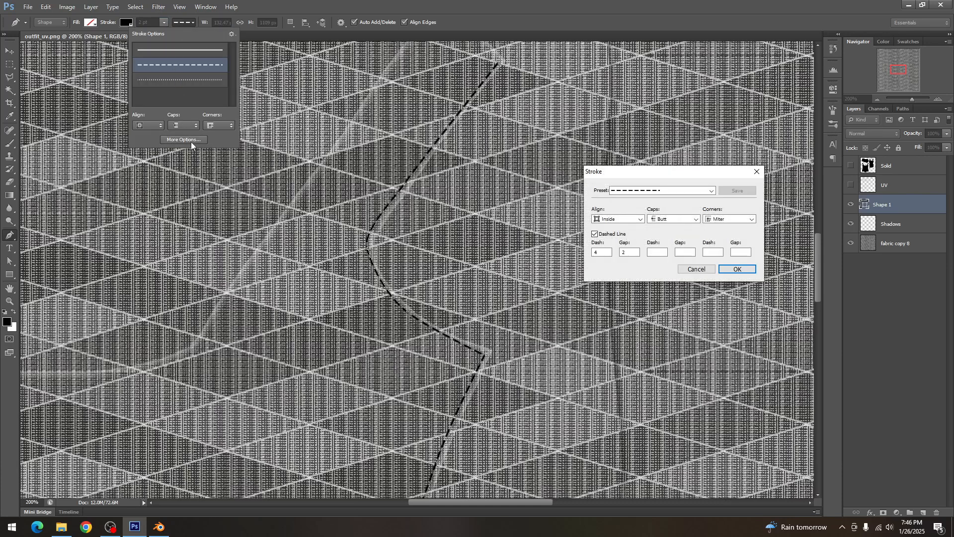
double_click(606, 253)
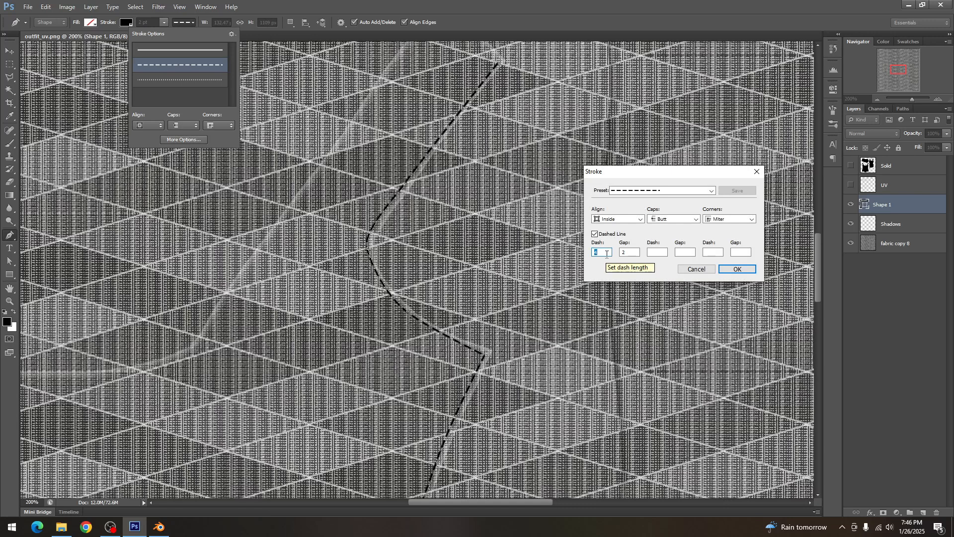
text(3)
key(Tab)
text(3)
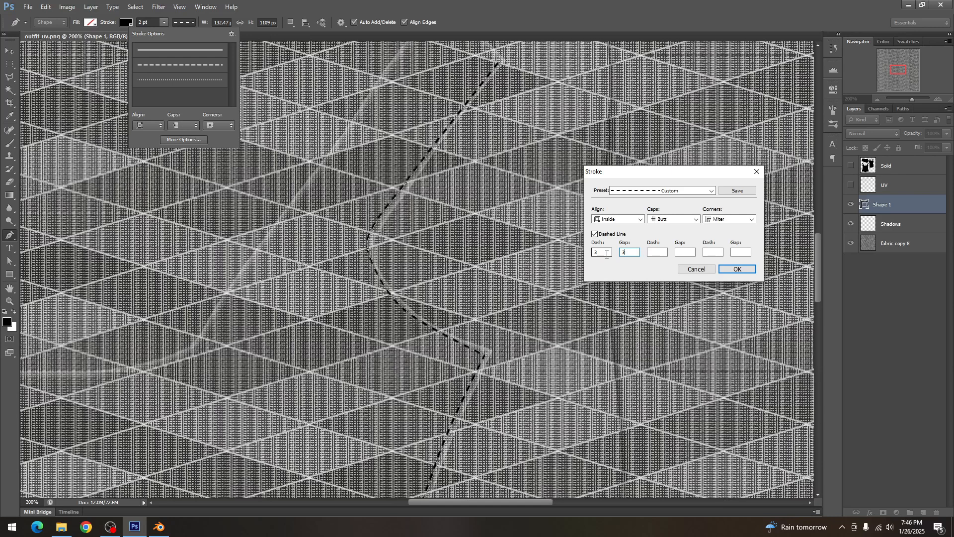
click(748, 269)
click(234, 34)
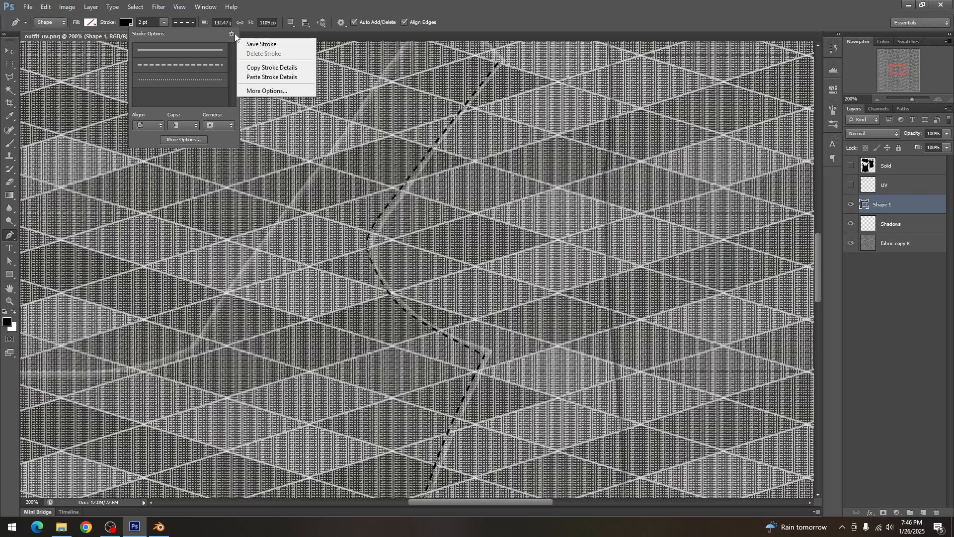
click(258, 2)
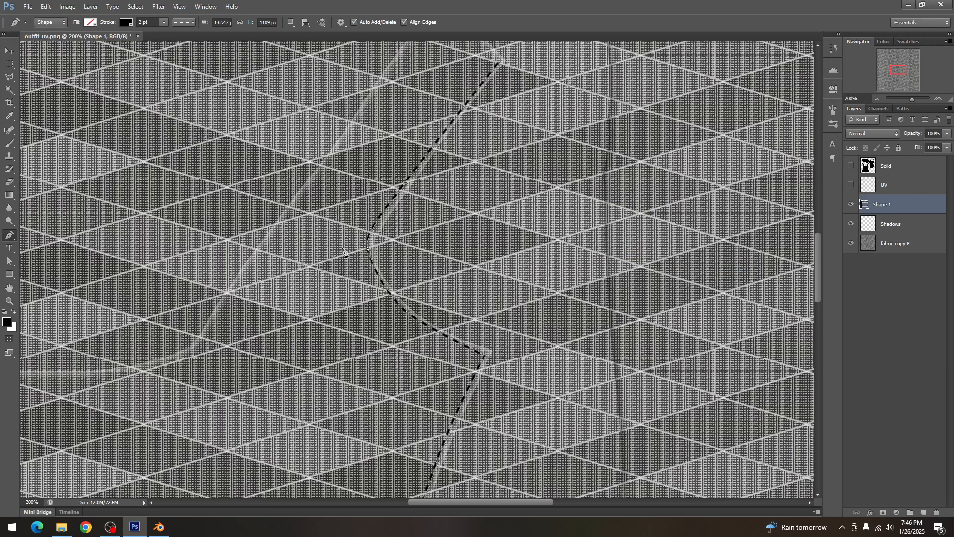
Recolor the dashed stitch line's stroke to light gray
click(125, 22)
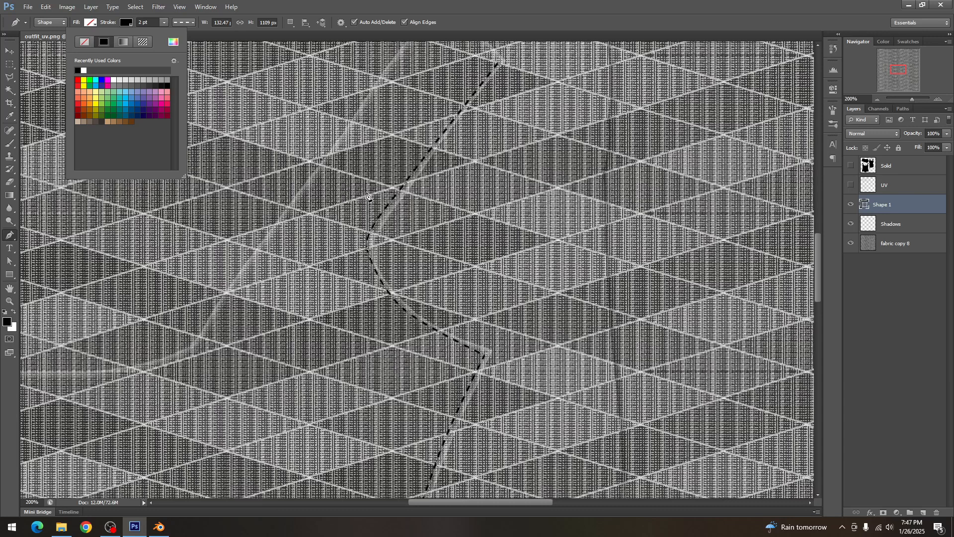
click(128, 79)
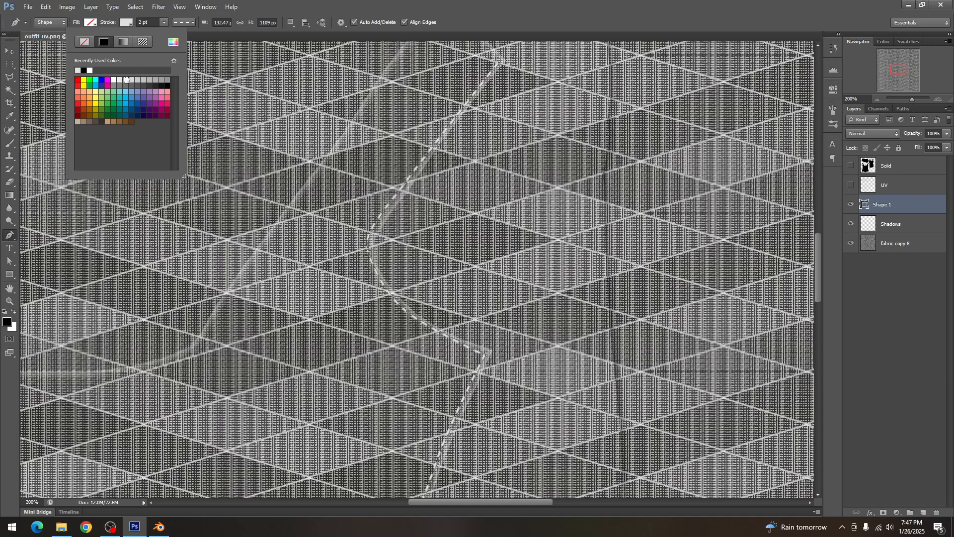
click(440, 4)
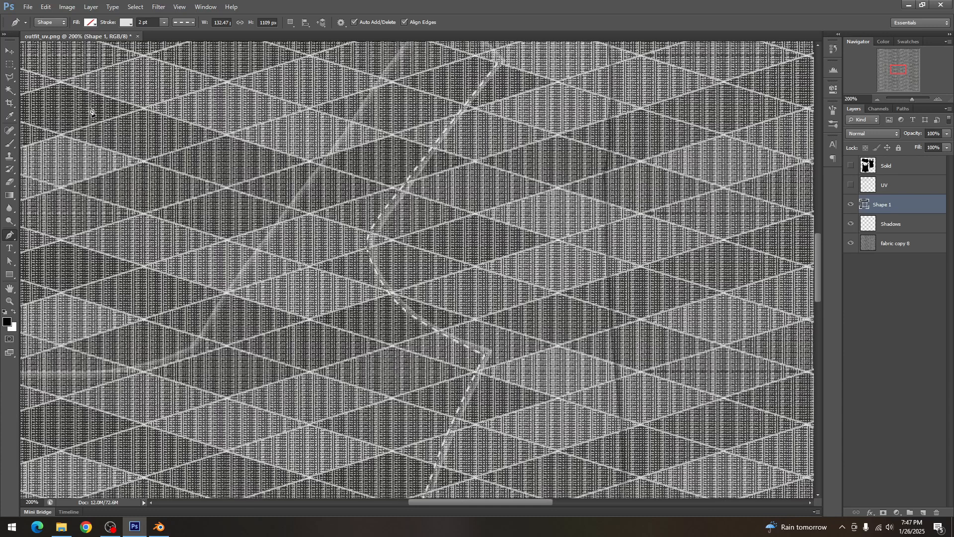
Add a Bevel & Emboss effect to the Shape 1 layer and reduce its bevel size to a few pixels
click(10, 51)
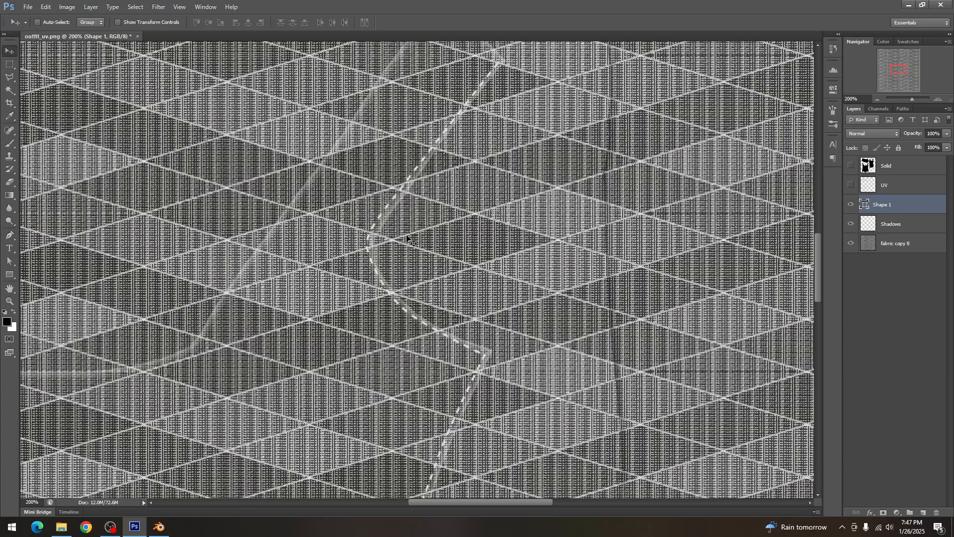
click(883, 513)
key(ctrl+z)
click(871, 513)
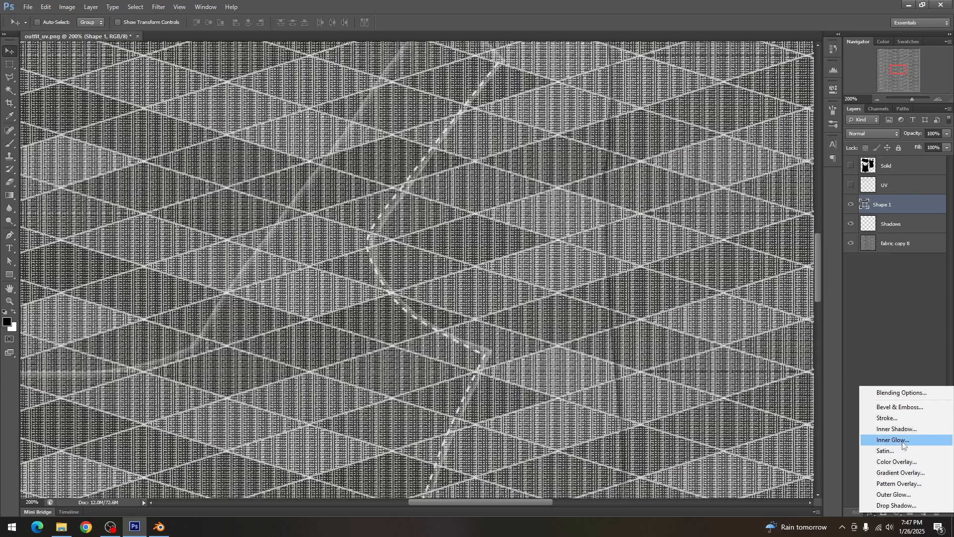
click(904, 407)
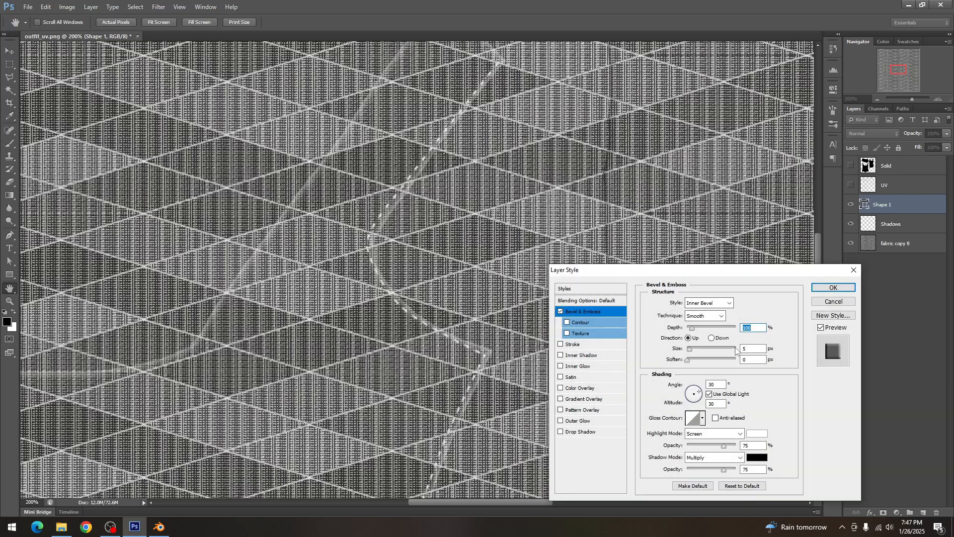
click(753, 348)
text(2)
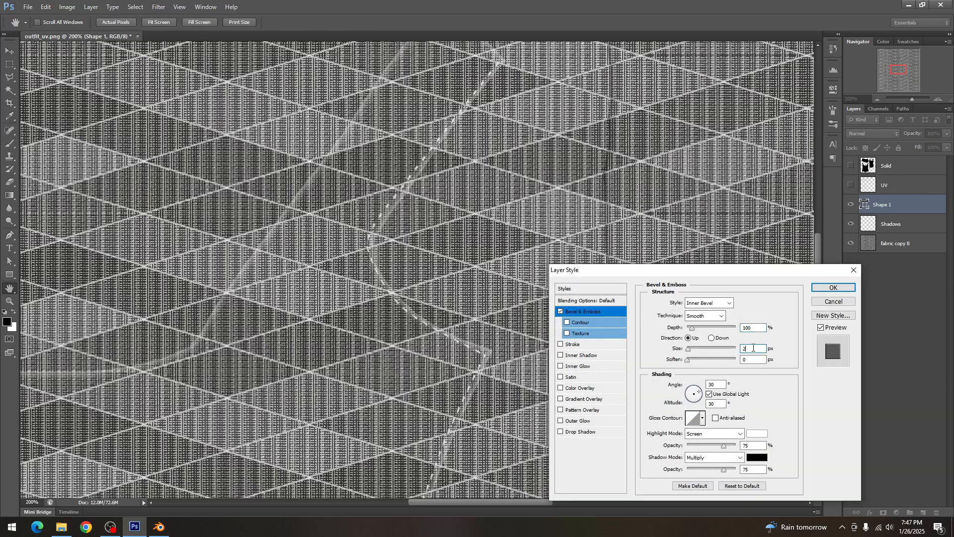
key(Up)
Add a Drop Shadow to Shape 1 without global light, with angle 61°, distance 0 px and size 3 px, and apply the layer style
click(584, 432)
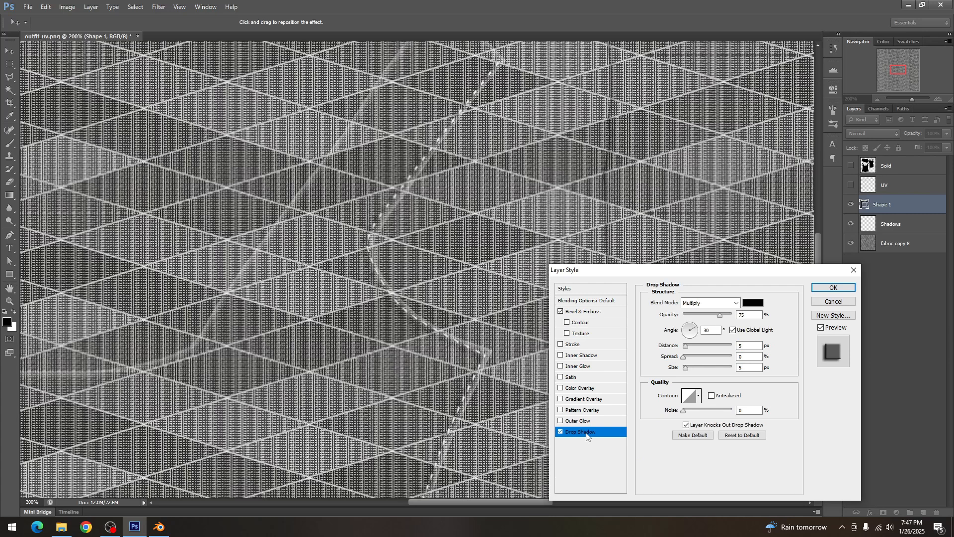
click(734, 330)
drag(689, 328, 691, 327)
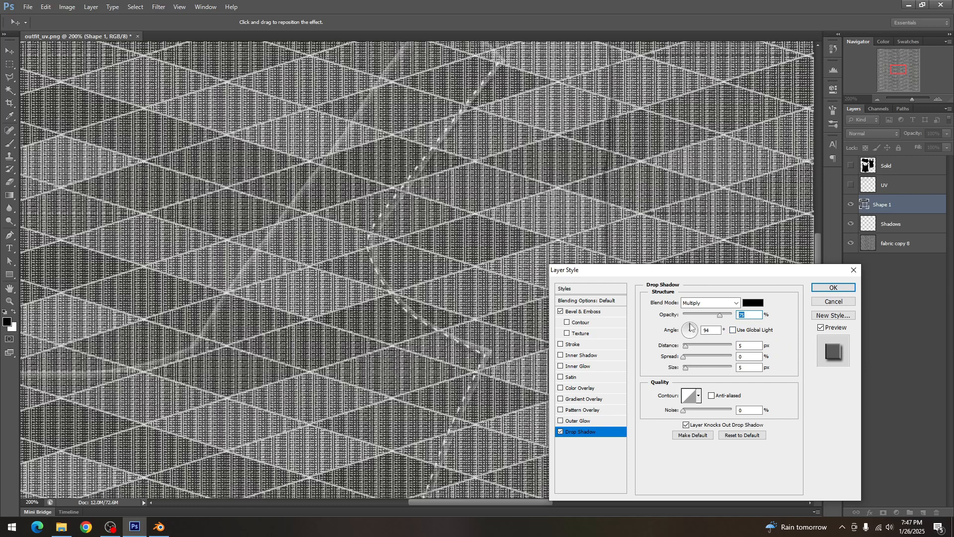
key(Tab)
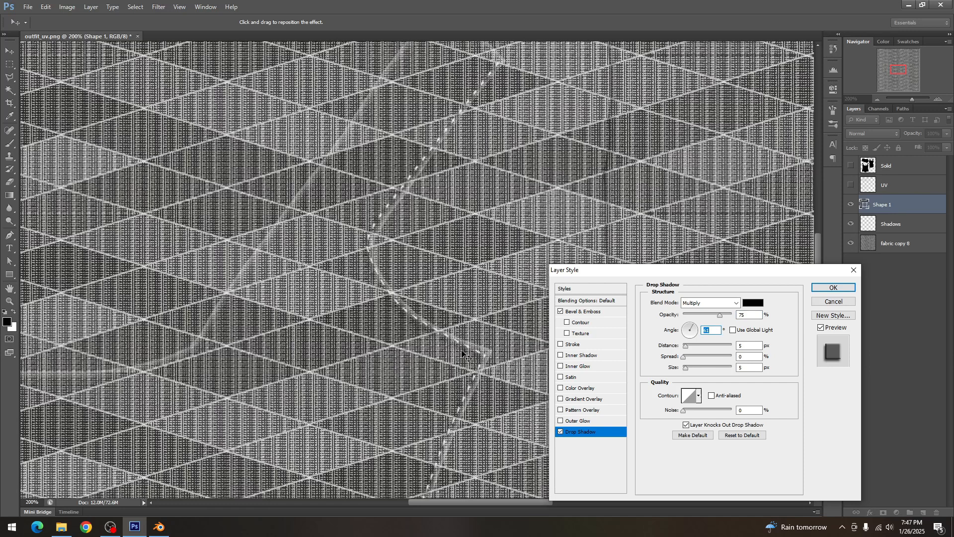
click(753, 344)
text(0)
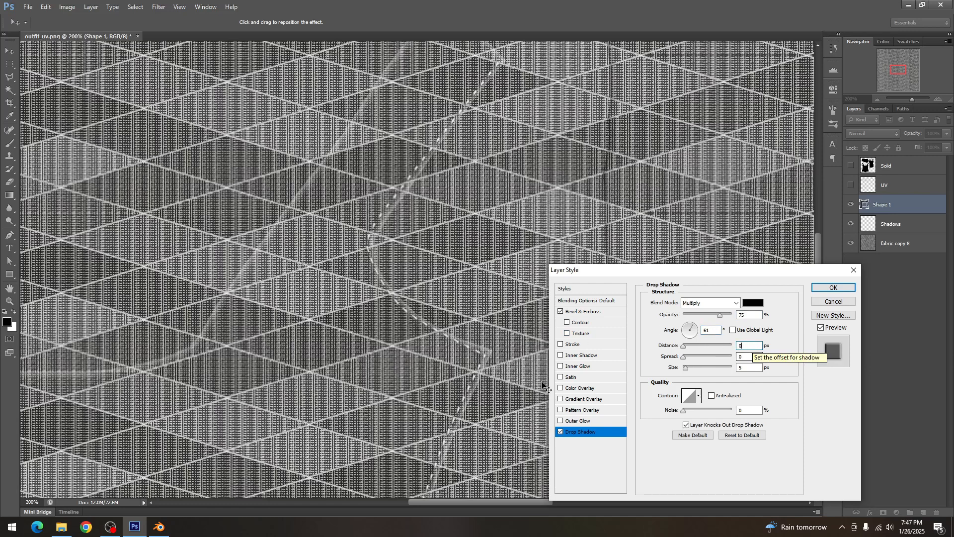
click(754, 367)
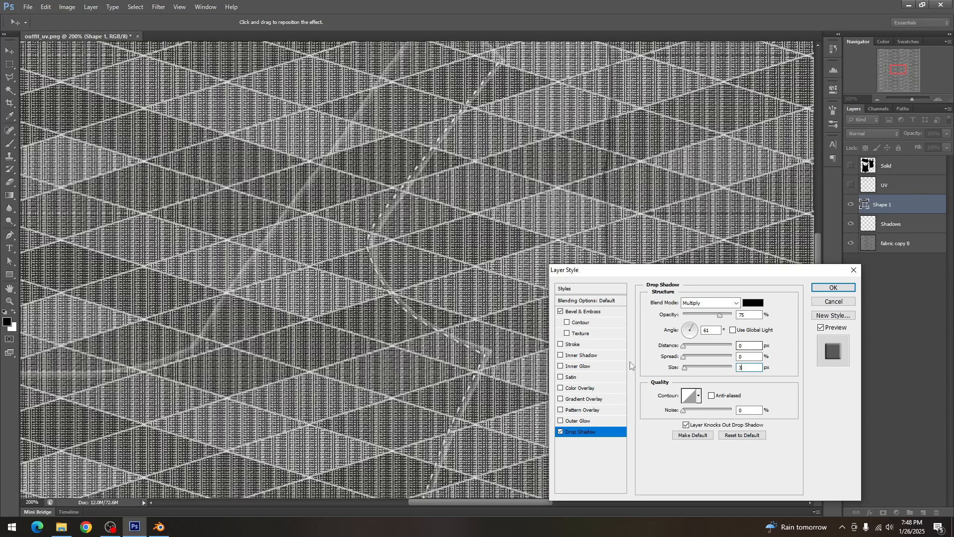
click(822, 288)
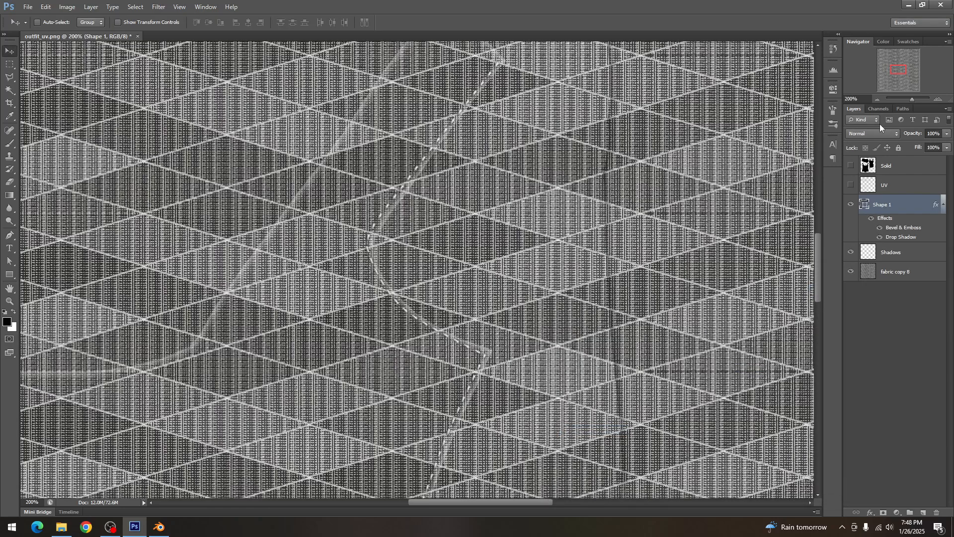
Collapse the effects list of the Shape 1 layer and duplicate the layer
click(877, 100)
scroll(552, 325, down, 3)
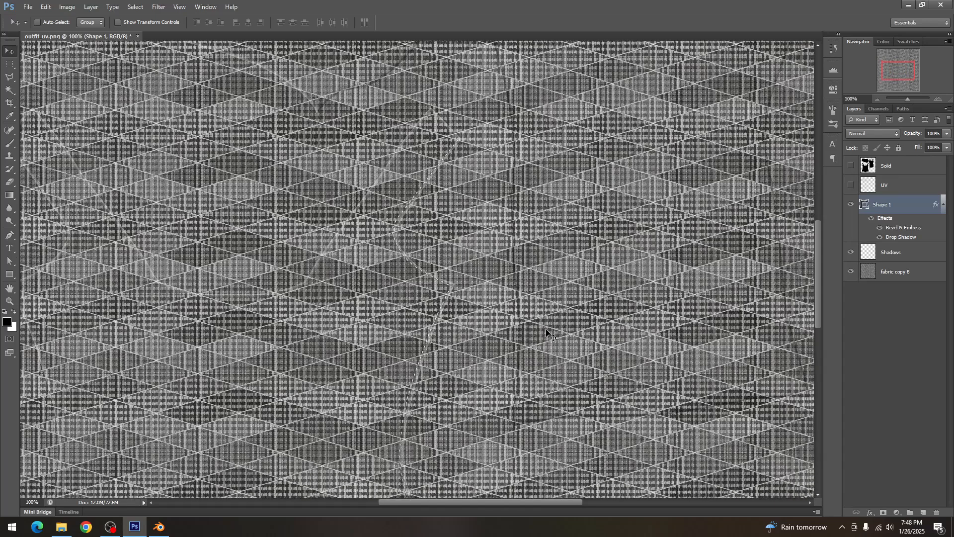
scroll(552, 326, down, 2)
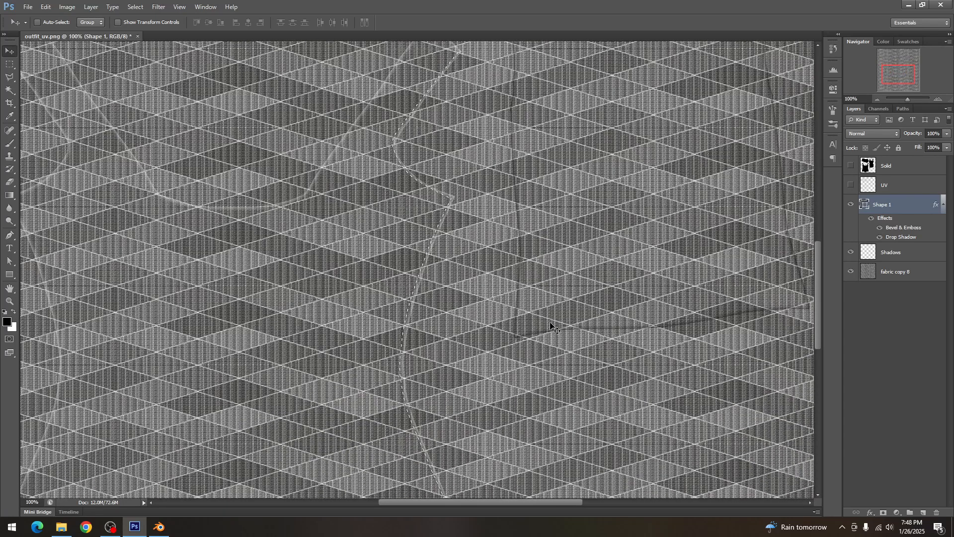
click(944, 205)
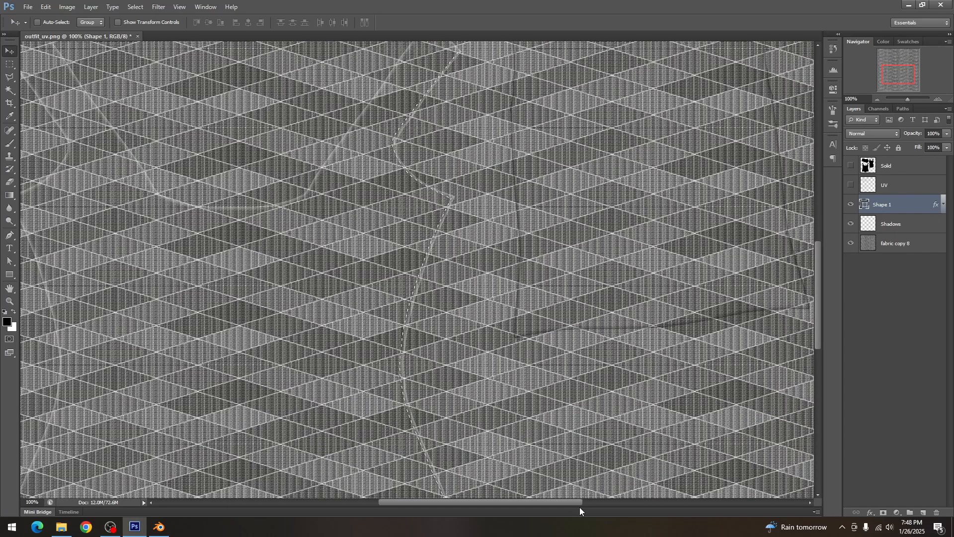
drag(574, 503, 531, 503)
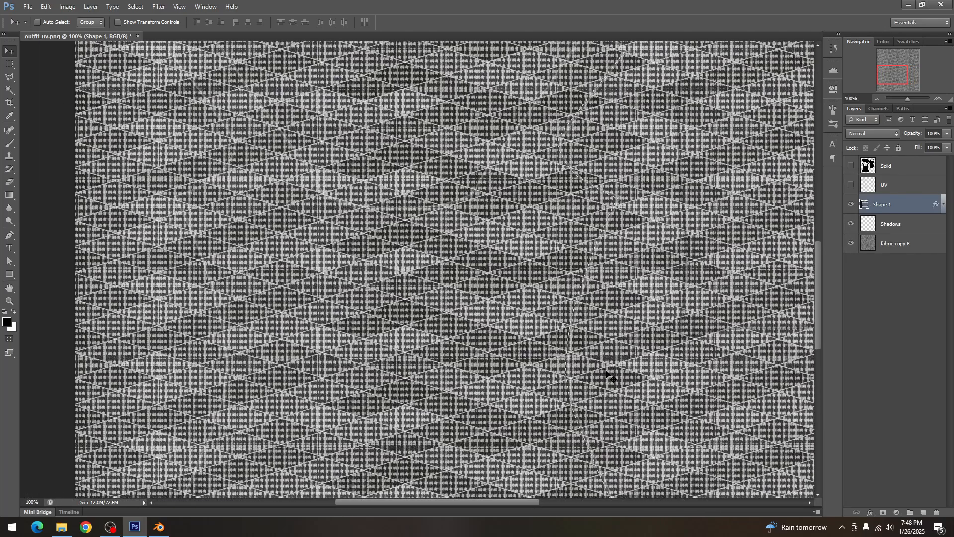
right_click(865, 208)
click(893, 257)
drag(862, 208, 923, 512)
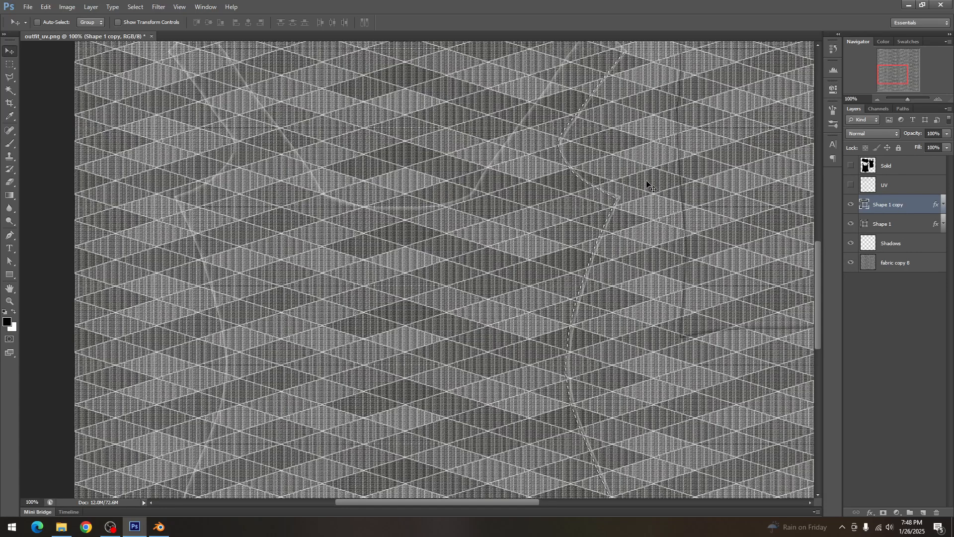
Flip the duplicated stitch line horizontally and place it along the opposite, left-hand seam of the torso outline to mirror the original
key(ctrl+j)
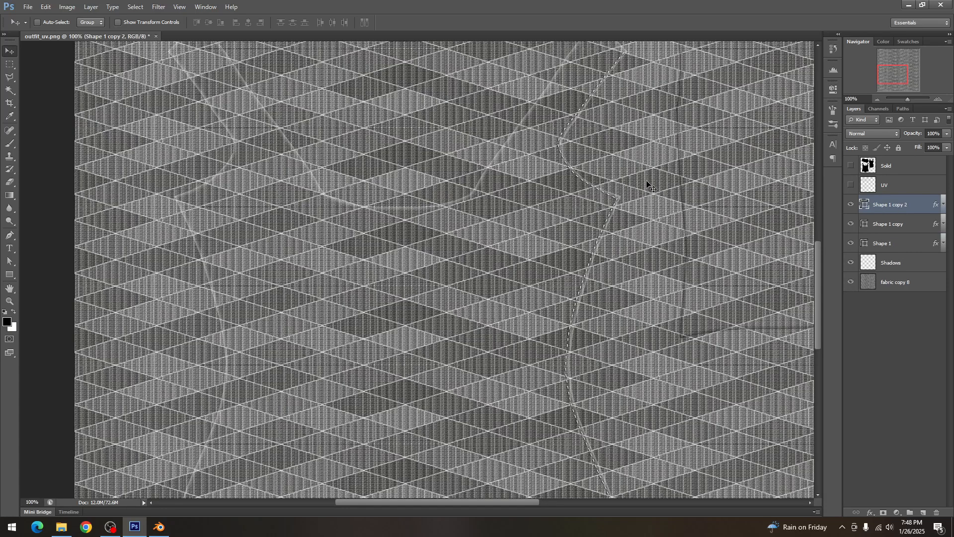
key(ctrl+z)
key(ctrl+t)
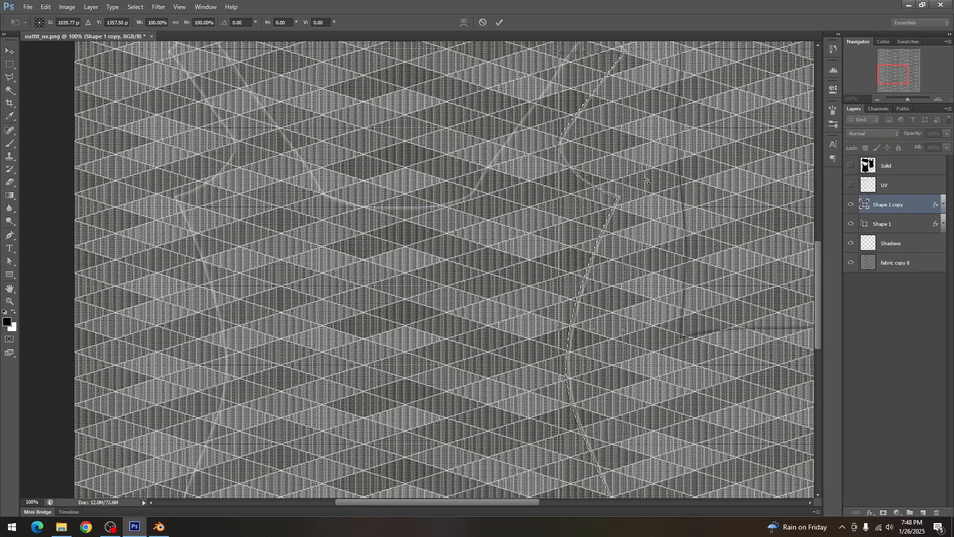
right_click(610, 276)
click(664, 424)
key(Return)
drag(619, 347, 246, 364)
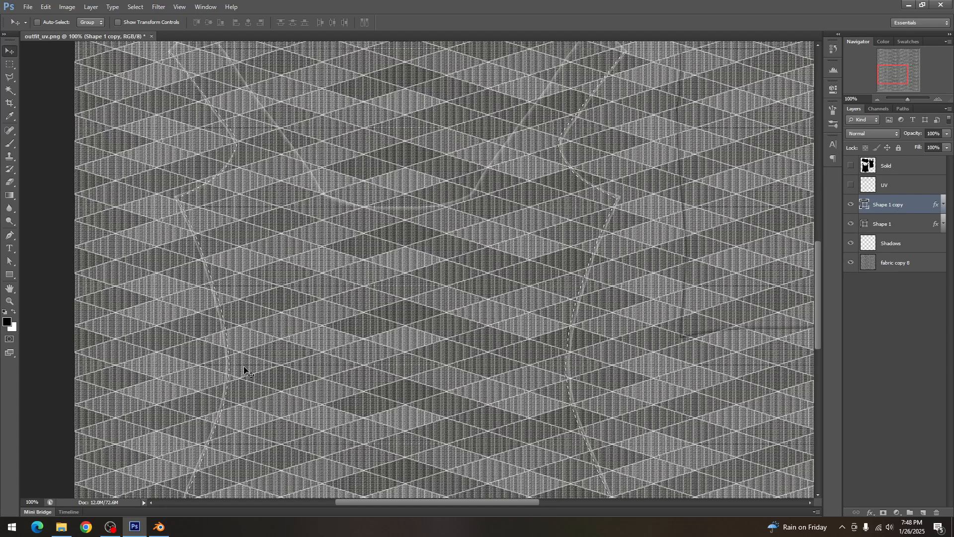
Save a PNG copy of the texture over outfit_d, then switch to Blender and reload that image on the dress
click(878, 98)
click(879, 99)
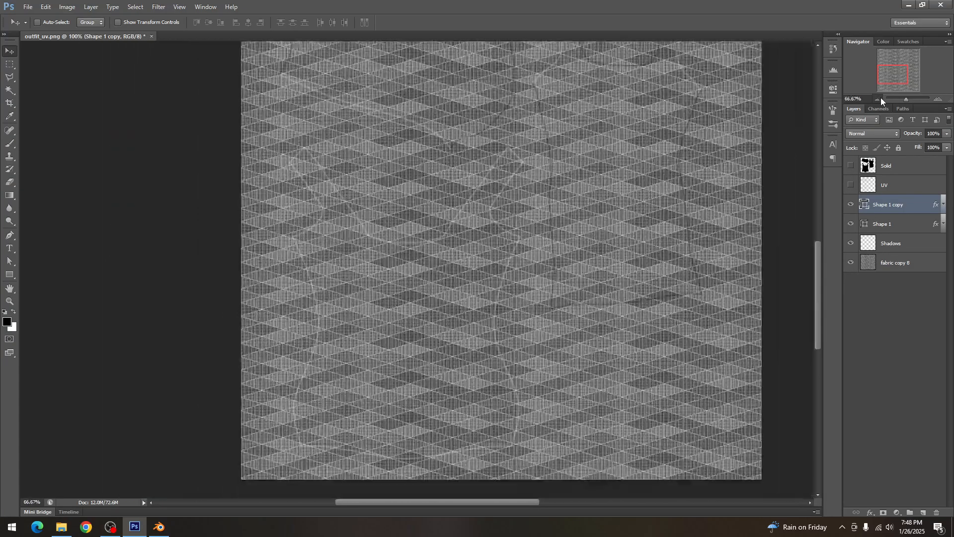
key(ctrl+shift+s)
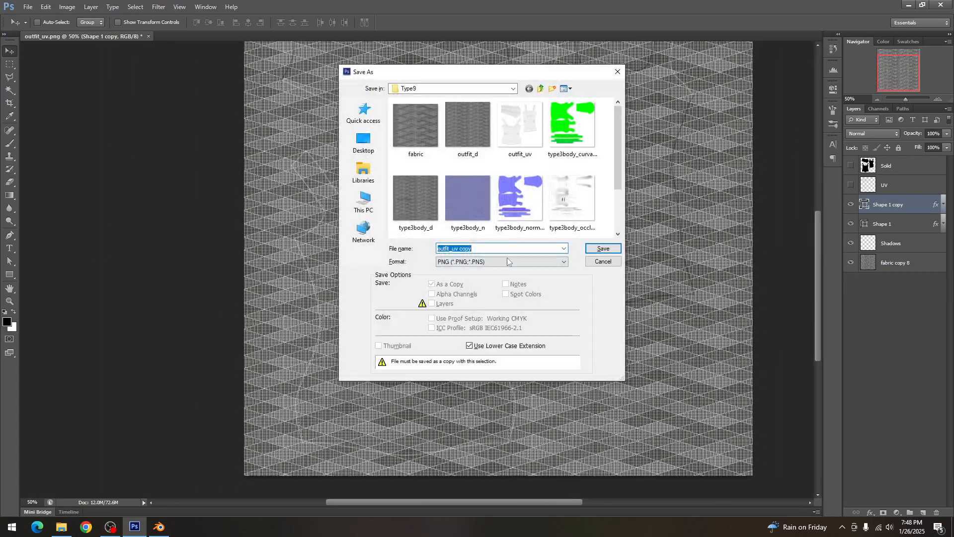
double_click(477, 129)
click(457, 198)
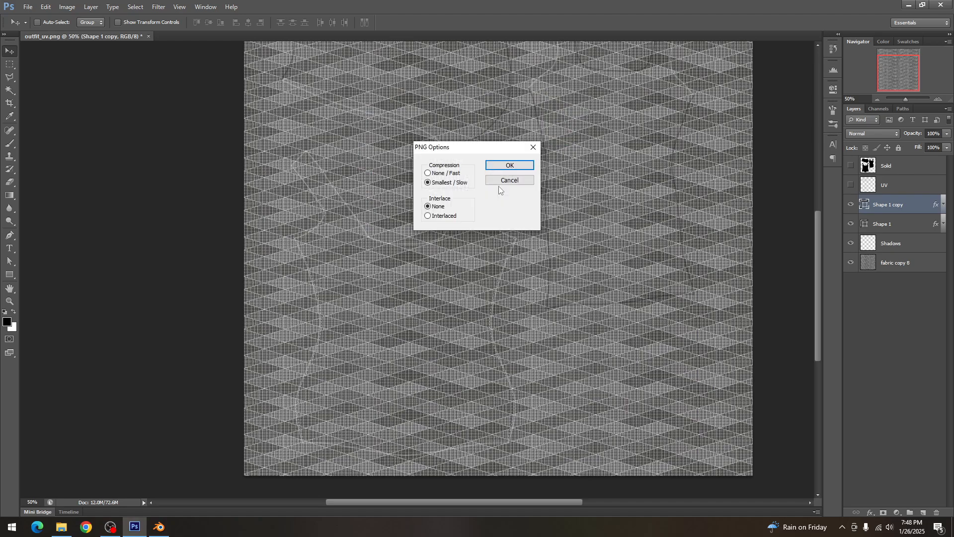
click(507, 163)
click(159, 527)
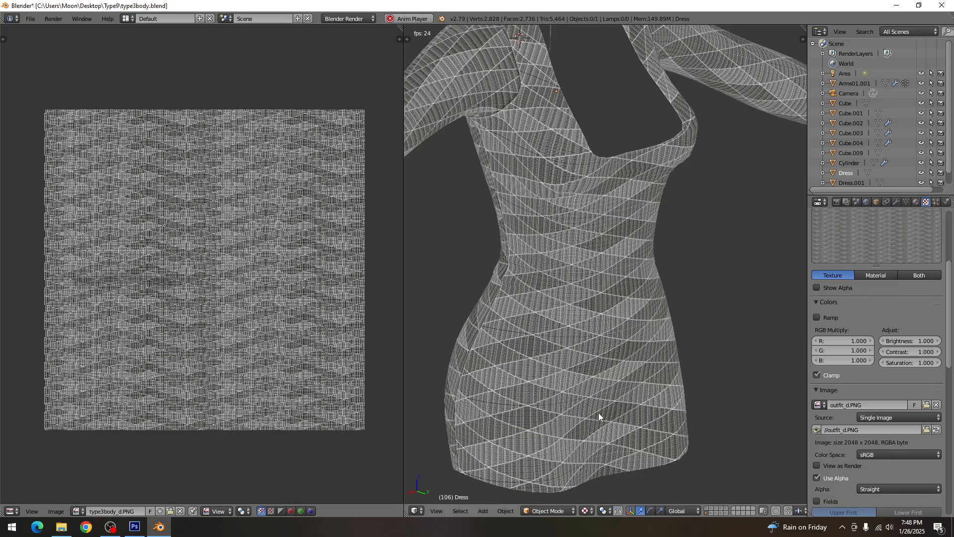
click(937, 431)
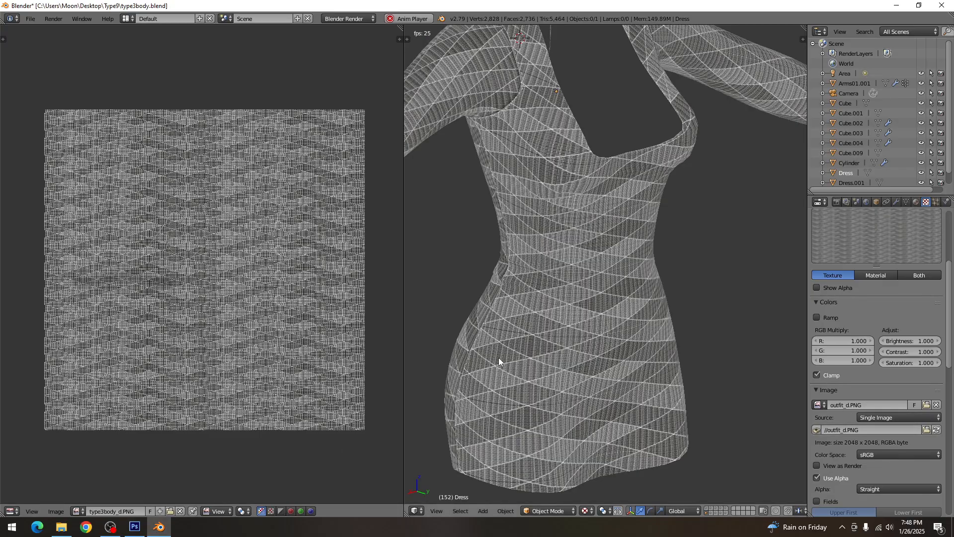
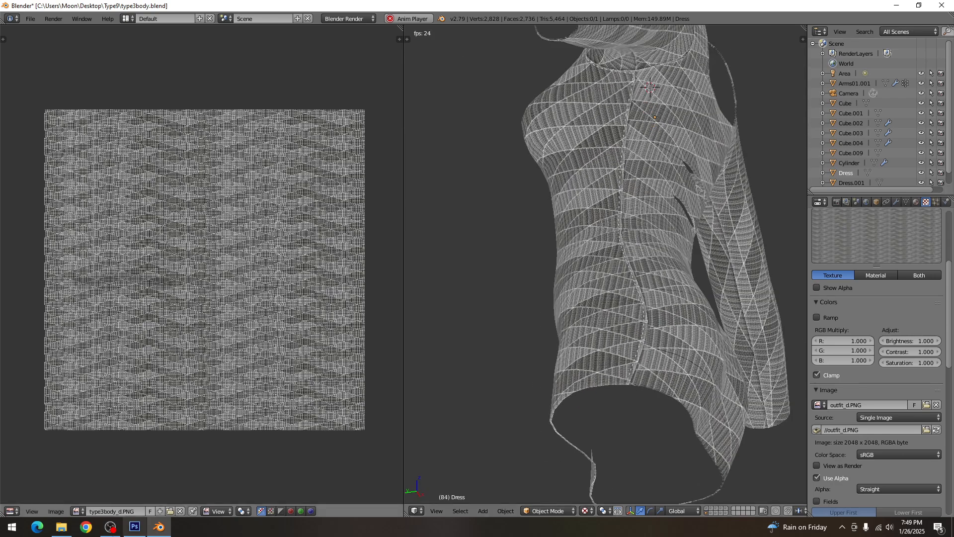
Switch back to Photoshop and rename the Shape 1 layer to S1
click(134, 527)
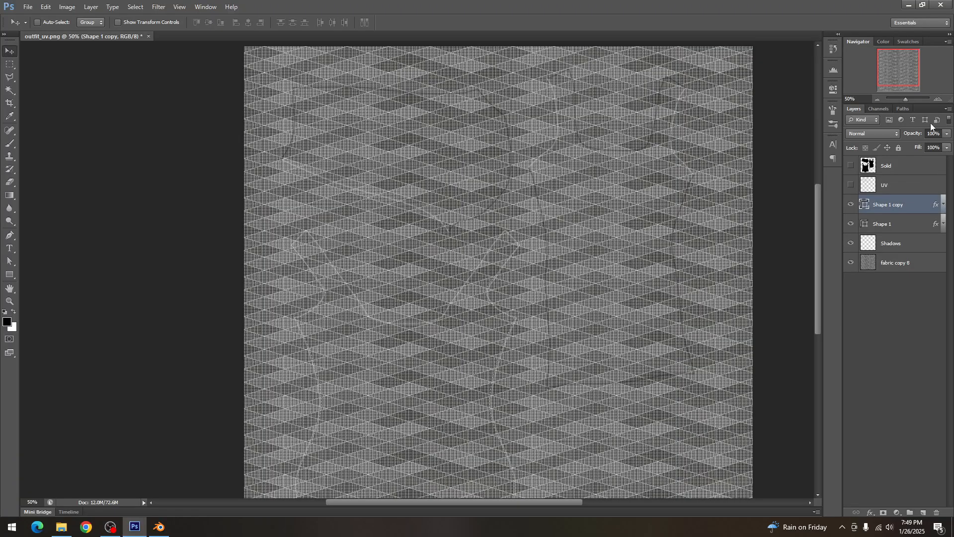
click(938, 99)
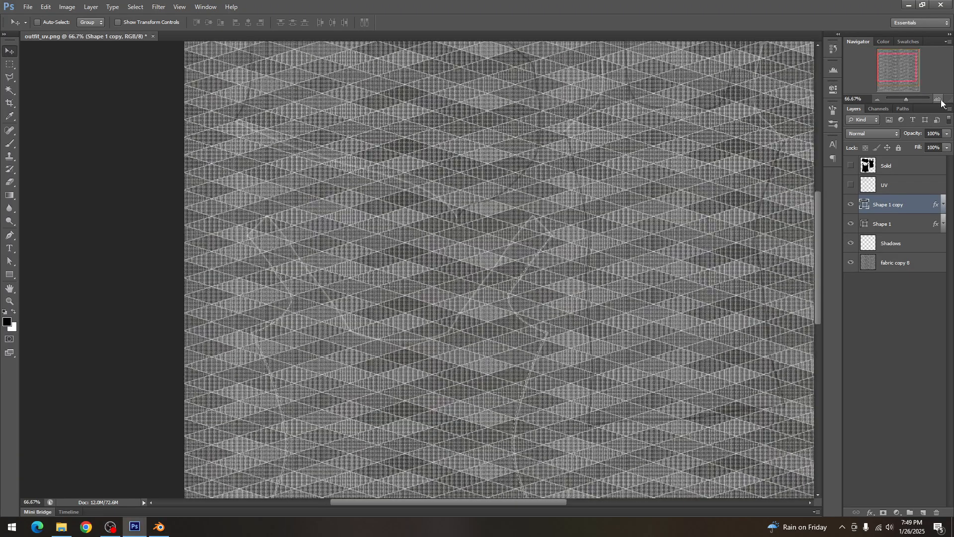
click(938, 99)
scroll(562, 320, down, 1)
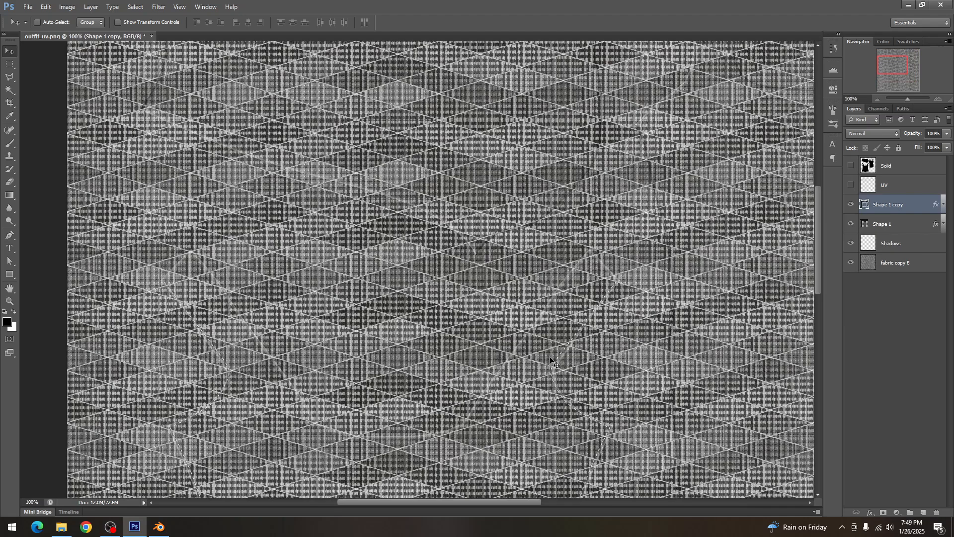
scroll(527, 351, up, 1)
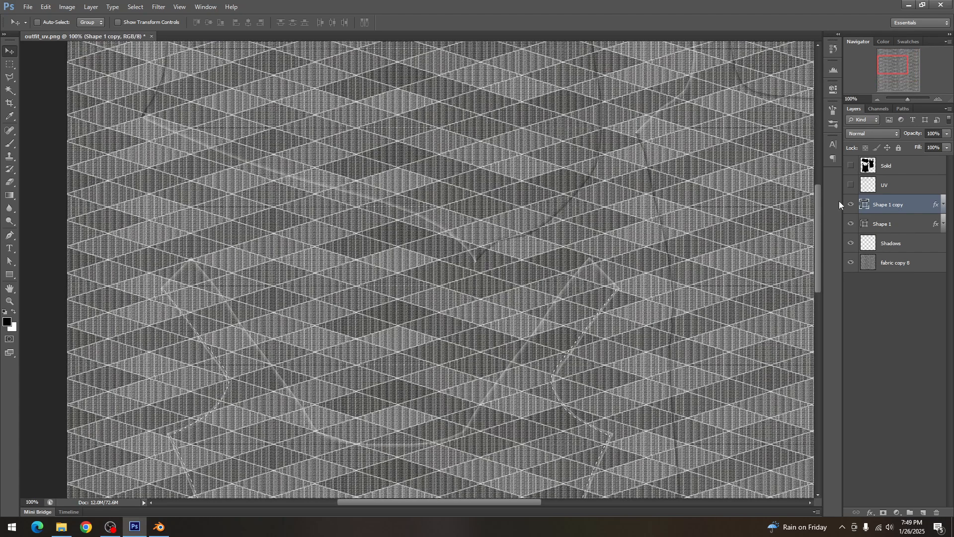
double_click(882, 225)
text(S)
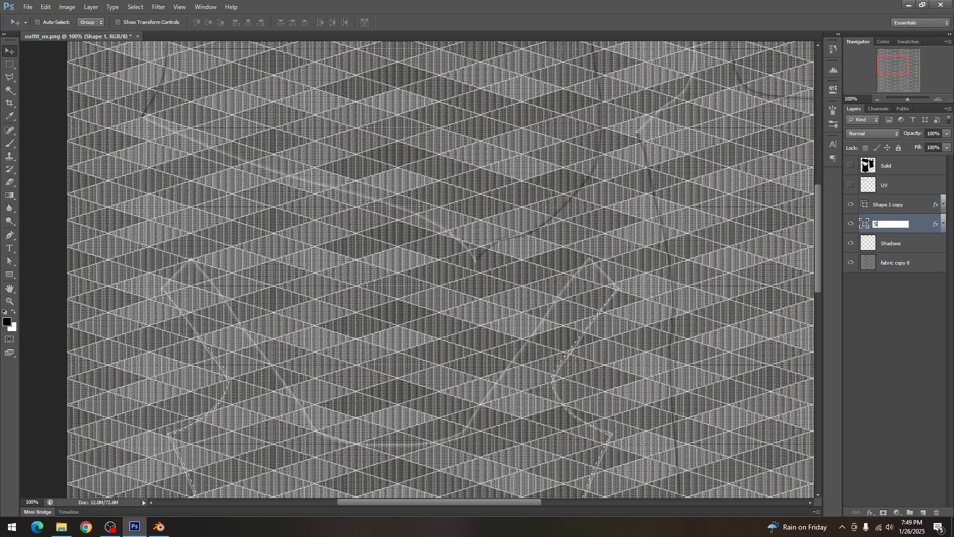
text(1)
key(Return)
Rename the Shape 1 copy layer to S1L and the S1 layer to S1R
double_click(888, 209)
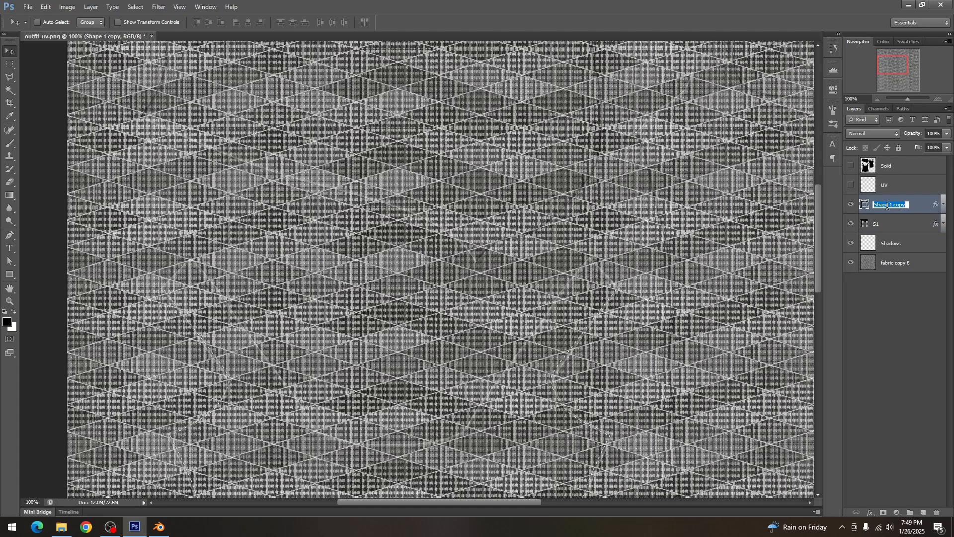
text(S1L)
key(Return)
double_click(882, 224)
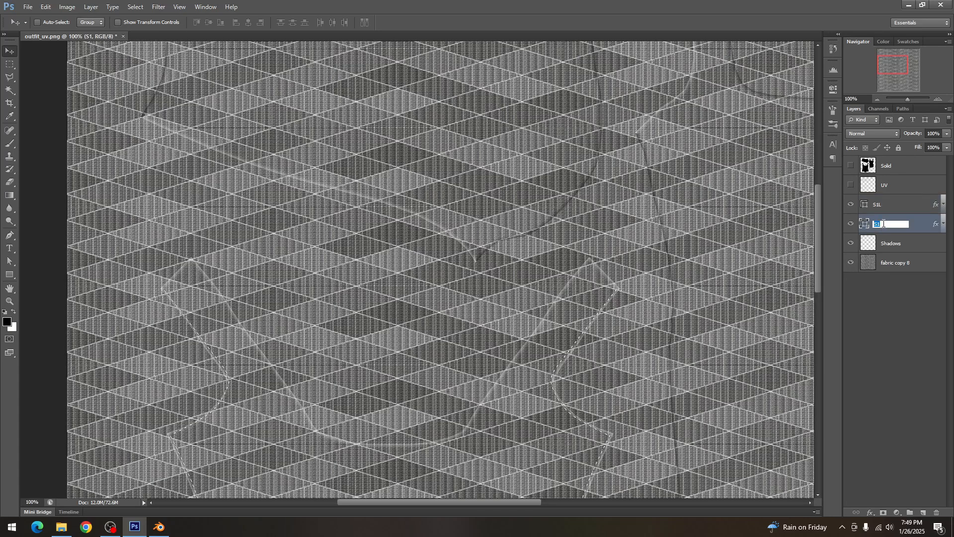
click(883, 222)
text(R)
key(Return)
Select the S1L layer and activate the Pen tool at the lower end of the light diagonal seam above the torso outline
click(865, 208)
scroll(448, 199, up, 3)
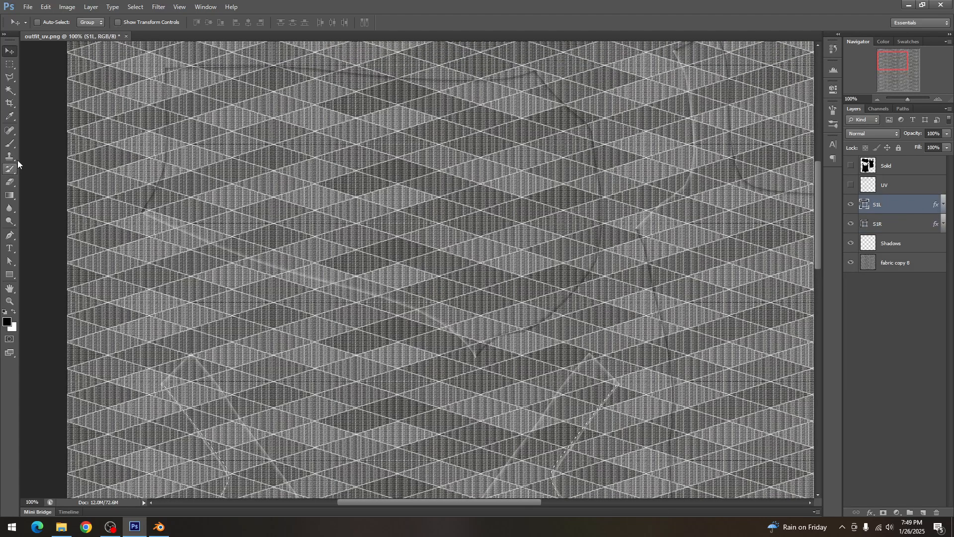
click(10, 234)
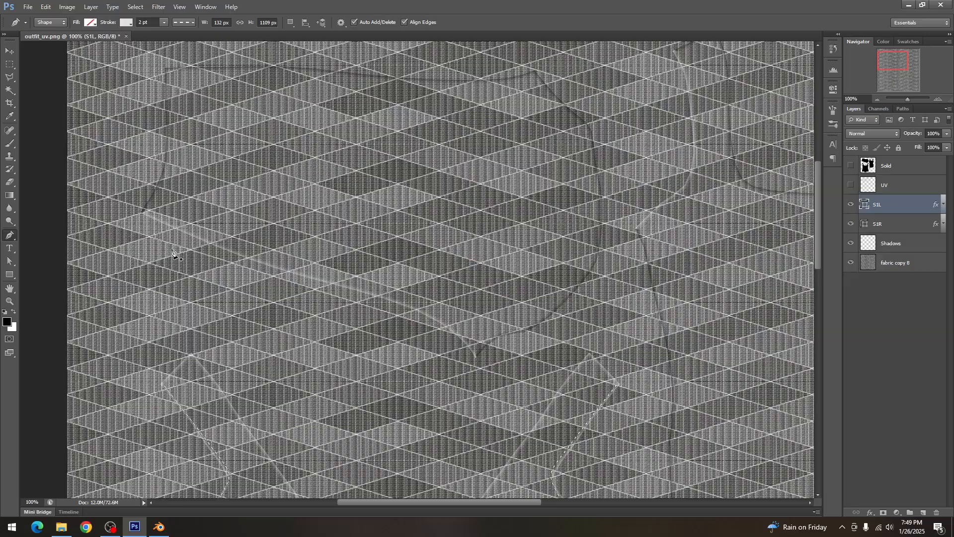
scroll(184, 263, up, 1)
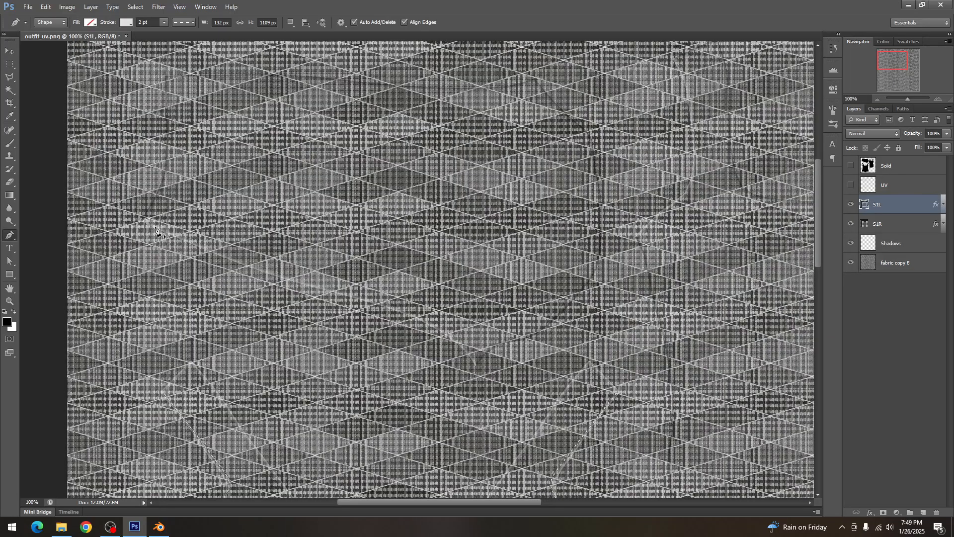
click(938, 99)
click(938, 98)
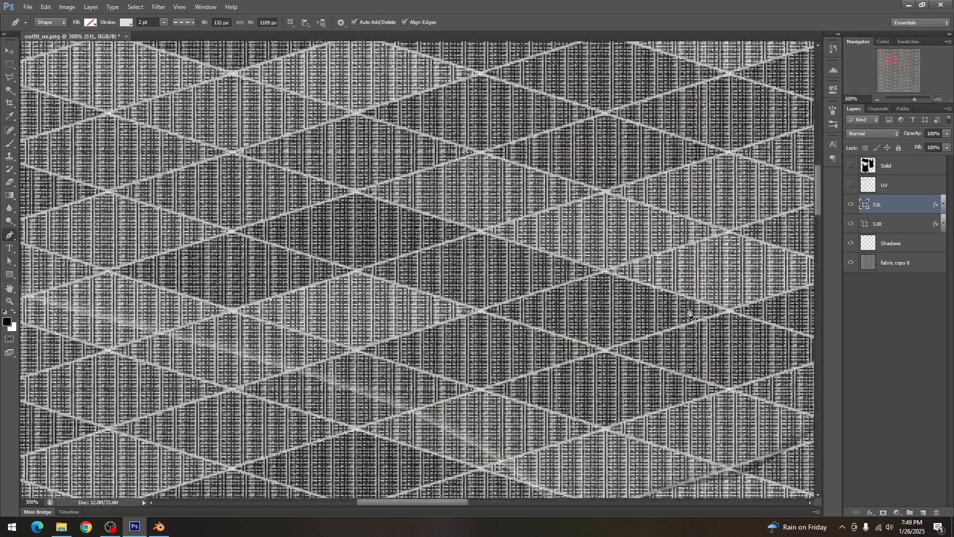
scroll(666, 327, down, 3)
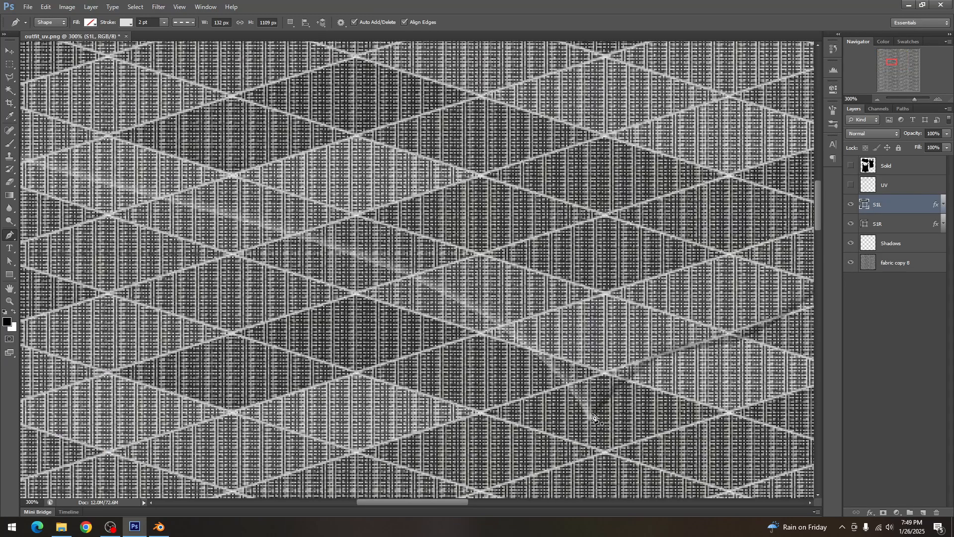
scroll(594, 418, down, 1)
click(583, 342)
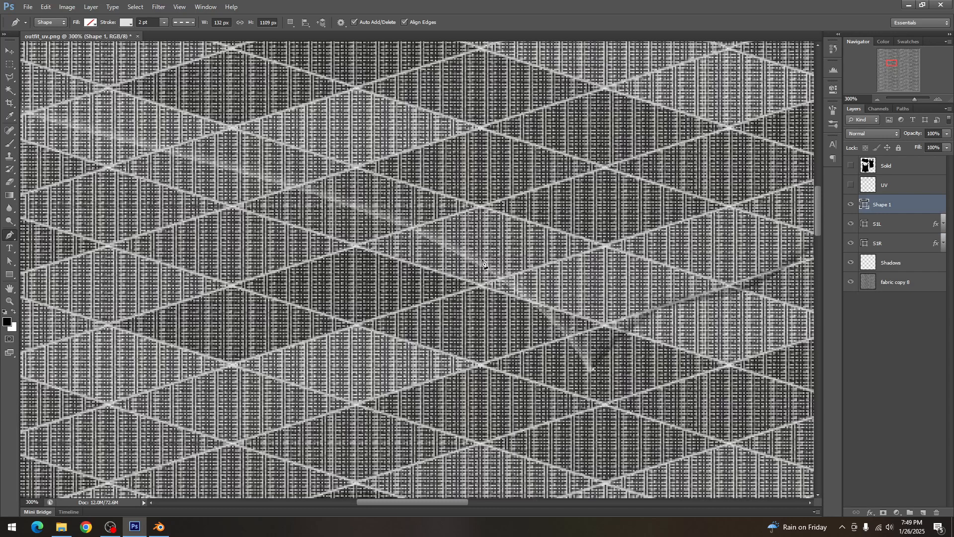
drag(481, 262, 405, 229)
drag(433, 503, 410, 503)
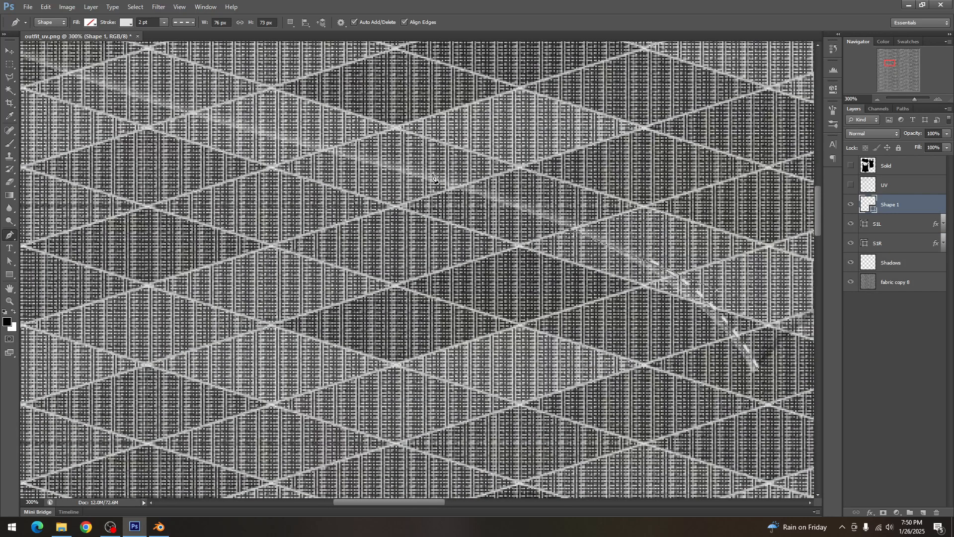
key(ctrl+z)
key(ctrl+alt+z)
Draw a curved dashed stitch line, about 667 px wide and 288 px high, along the light diagonal seam above the torso outline
click(755, 367)
drag(721, 318, 700, 299)
drag(643, 261, 552, 216)
drag(463, 188, 431, 179)
drag(392, 502, 358, 502)
scroll(358, 447, up, 3)
drag(344, 201, 309, 189)
drag(382, 502, 336, 497)
scroll(378, 423, up, 3)
drag(479, 245, 437, 228)
click(323, 175)
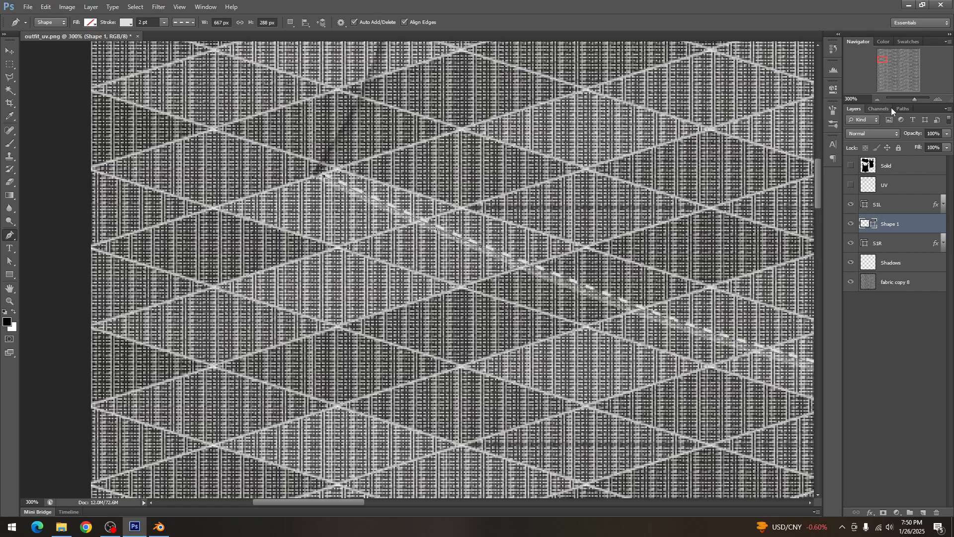
Move the Shape 1 stitch layer above S1L and apply a copy of S1R's layer style to it
click(878, 102)
click(878, 99)
click(878, 99)
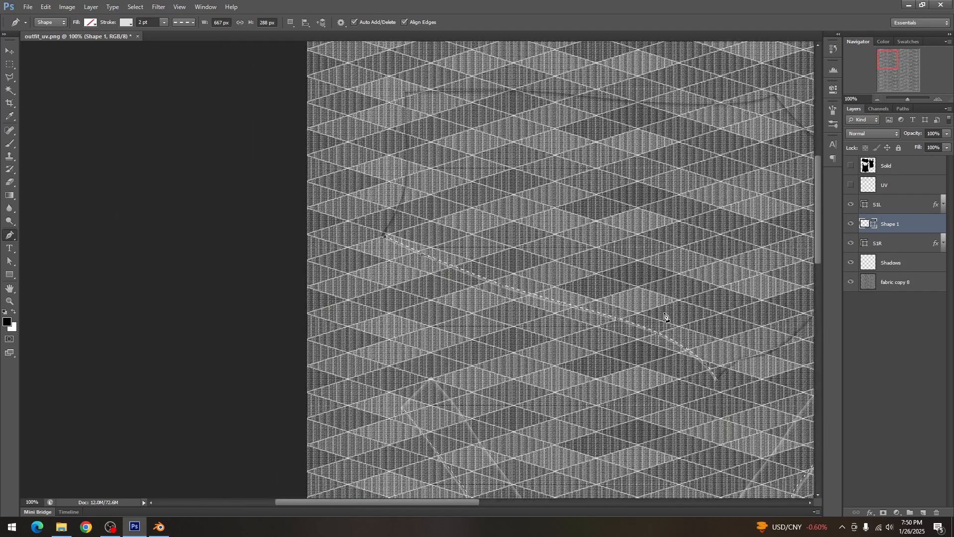
click(12, 51)
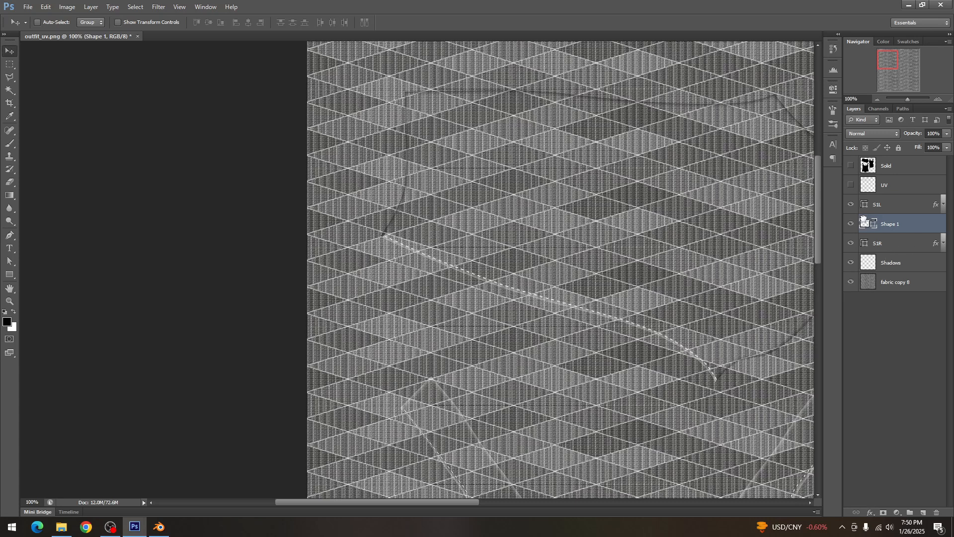
drag(863, 219, 880, 200)
right_click(897, 242)
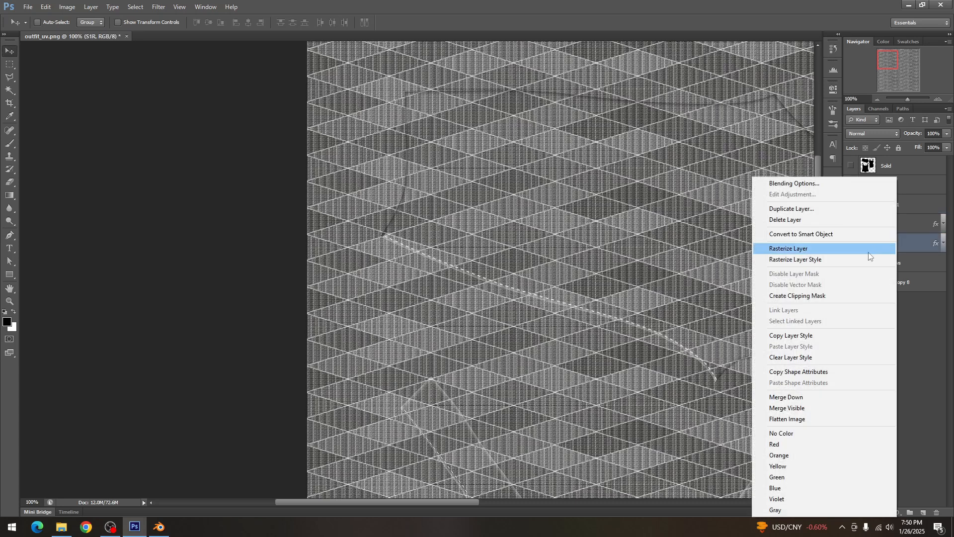
click(846, 334)
right_click(906, 206)
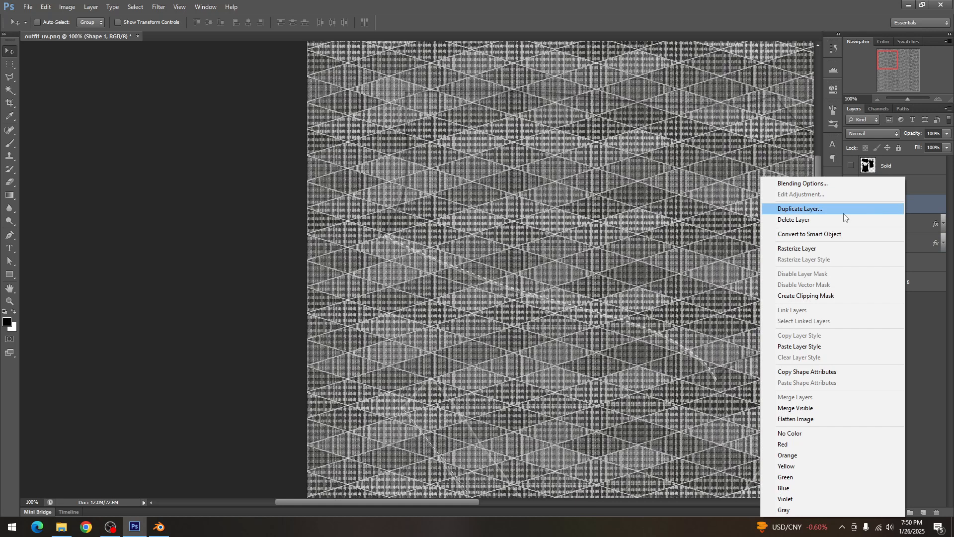
click(822, 345)
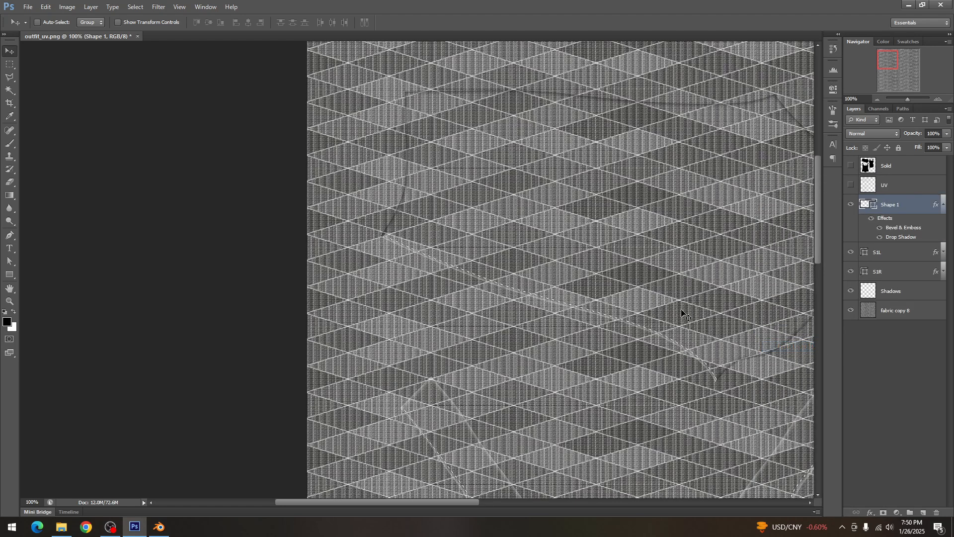
Draw a curved dashed stitch line along the light left armhole seam of the narrower torso piece, from shoulder to underarm
scroll(702, 307, down, 3)
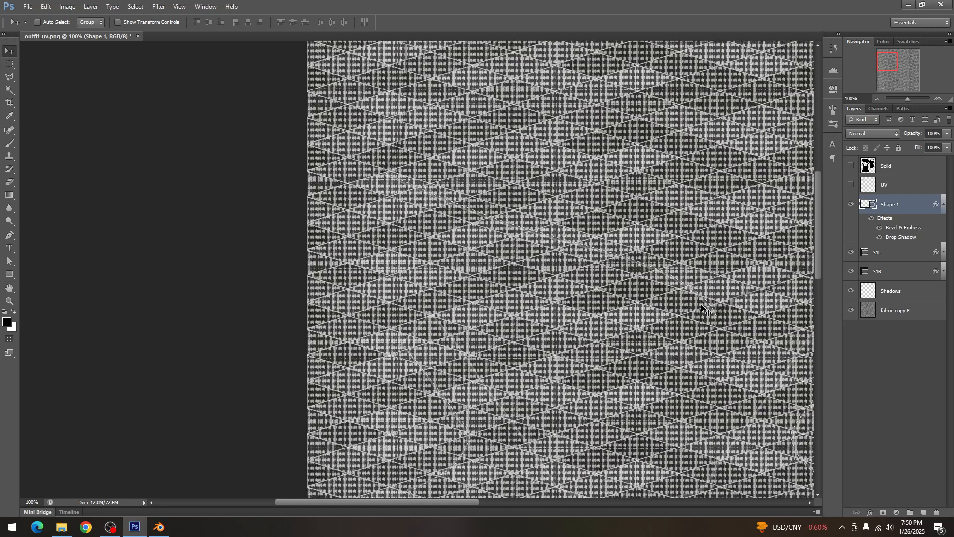
scroll(701, 306, down, 2)
drag(456, 503, 568, 517)
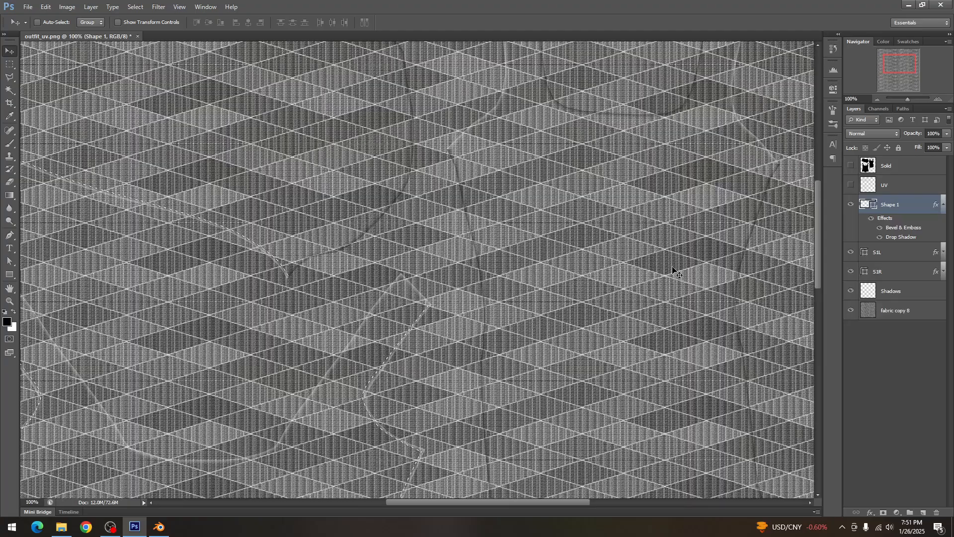
scroll(675, 271, up, 8)
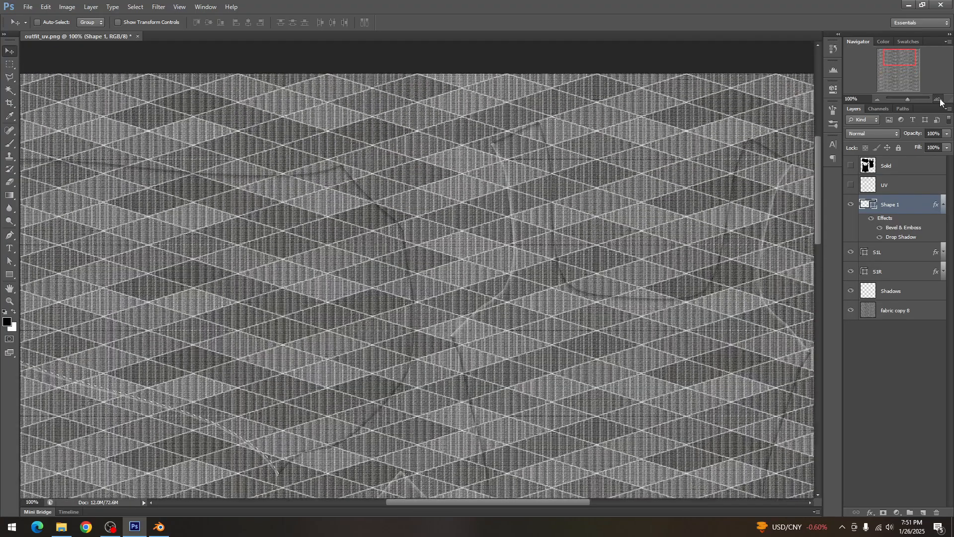
click(938, 99)
scroll(587, 298, up, 1)
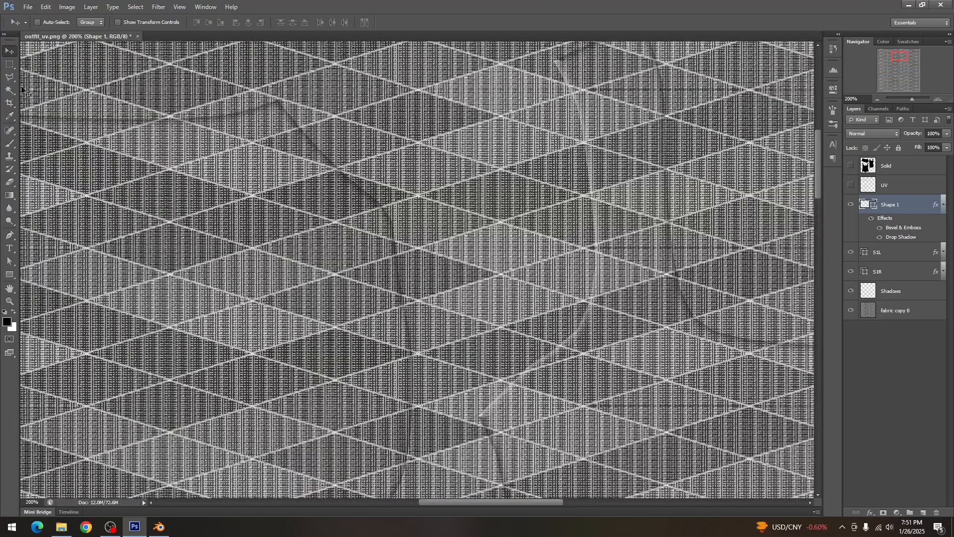
key(p)
scroll(611, 215, up, 1)
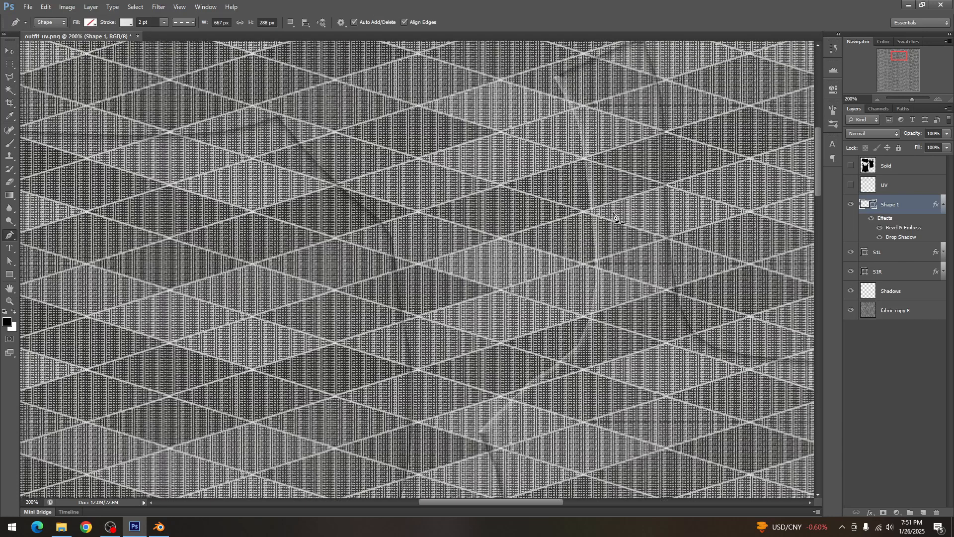
scroll(615, 214, up, 1)
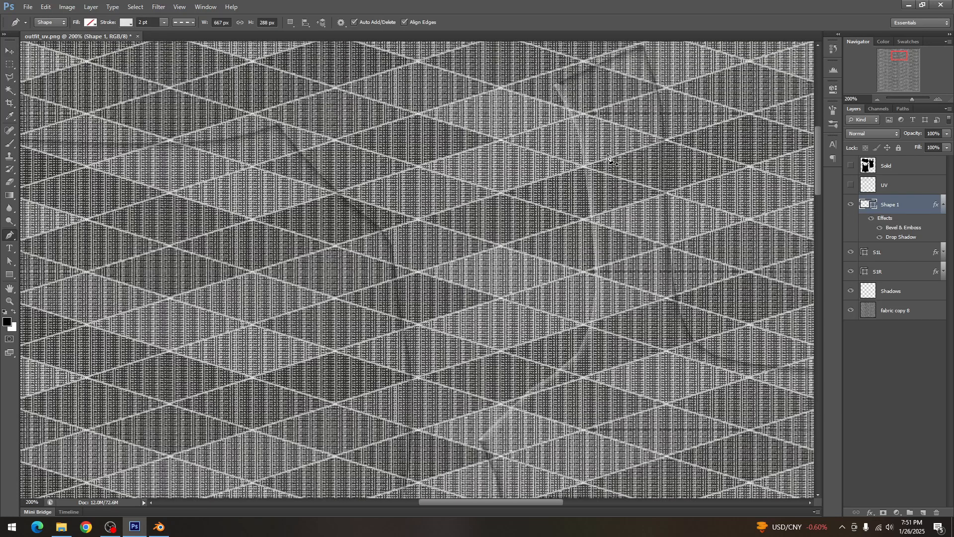
click(557, 85)
drag(589, 154, 591, 165)
drag(598, 250, 599, 264)
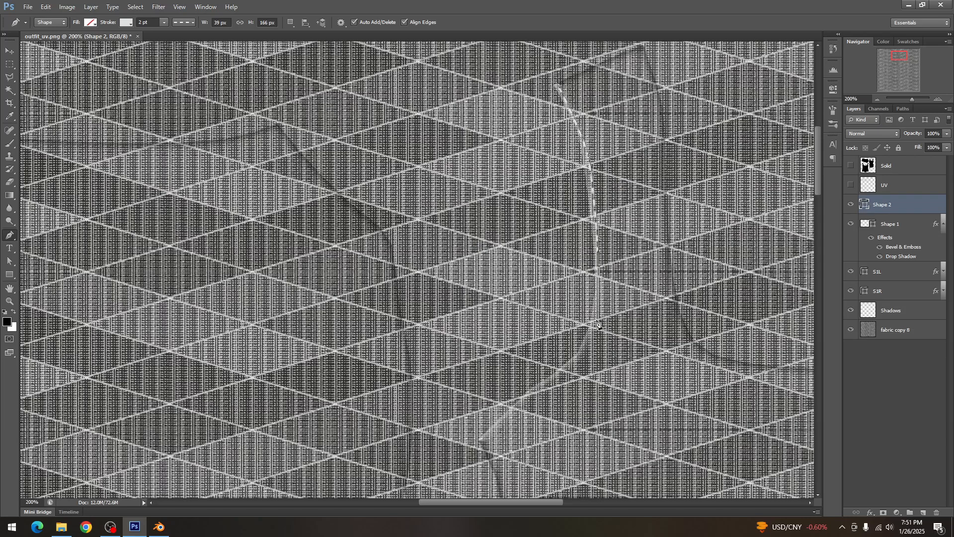
drag(596, 322, 593, 334)
drag(565, 369, 557, 374)
drag(513, 409, 507, 416)
click(481, 440)
Apply the copied stitch layer style to the Shape 2 layer and collapse the effects lists of Shape 1 and Shape 2
key(v)
right_click(894, 205)
click(845, 350)
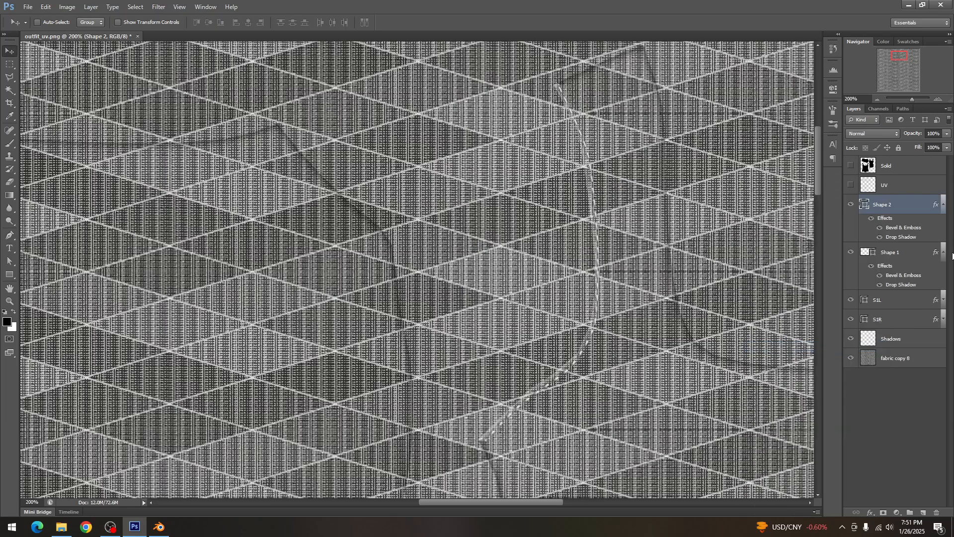
click(944, 252)
click(944, 205)
scroll(611, 373, down, 3)
Duplicate the Shape 2 stitch layer directly above the original
key(ctrl+j)
key(ctrl+t)
drag(472, 264, 657, 275)
key(Return)
Duplicate both Shape 2 stitch layers together and flip the copies horizontally
scroll(434, 270, up, 1)
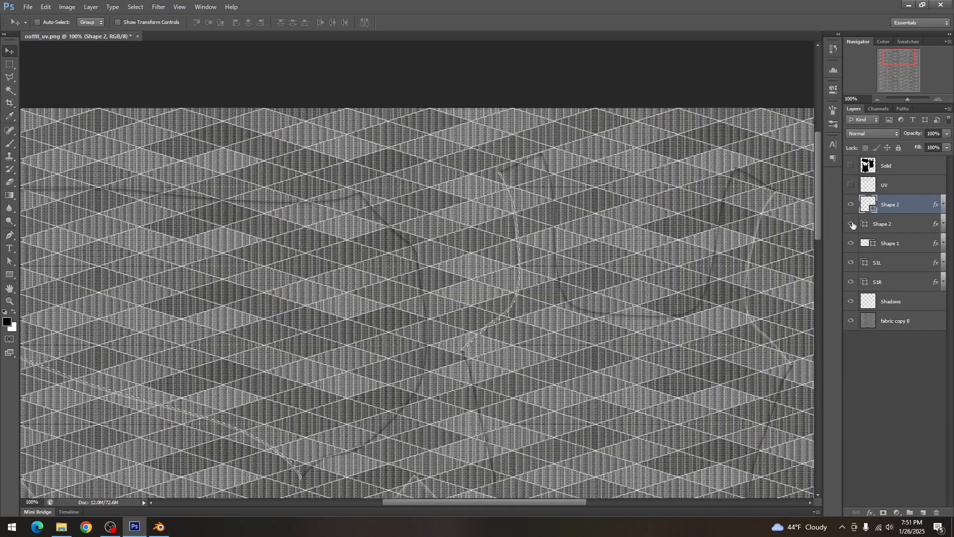
shift+click(903, 222)
key(ctrl+j)
key(ctrl+t)
right_click(493, 312)
click(581, 464)
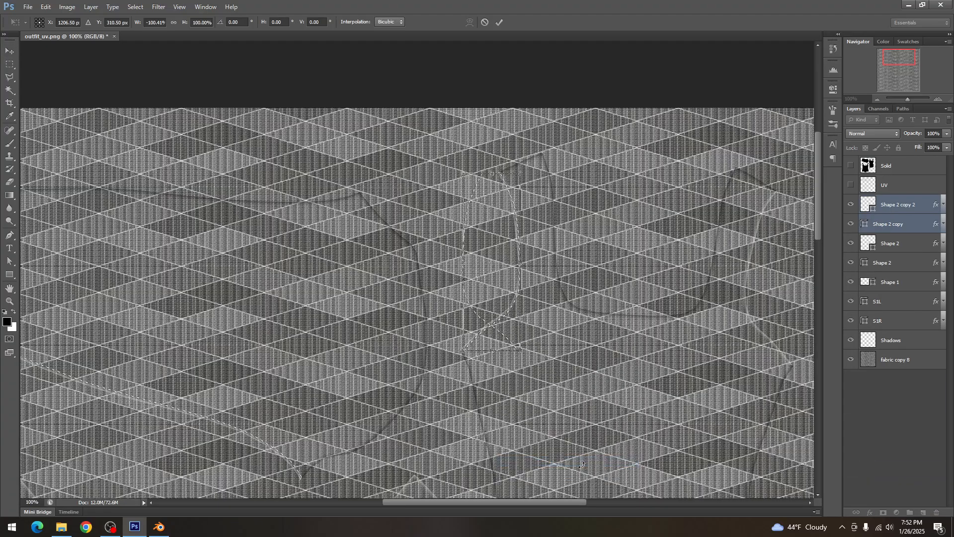
key(Return)
Move the mirrored stitch copies onto the narrower torso piece's right armhole seam and transform them to fit it
drag(425, 313, 702, 328)
key(ctrl+t)
drag(732, 166, 747, 165)
key(Return)
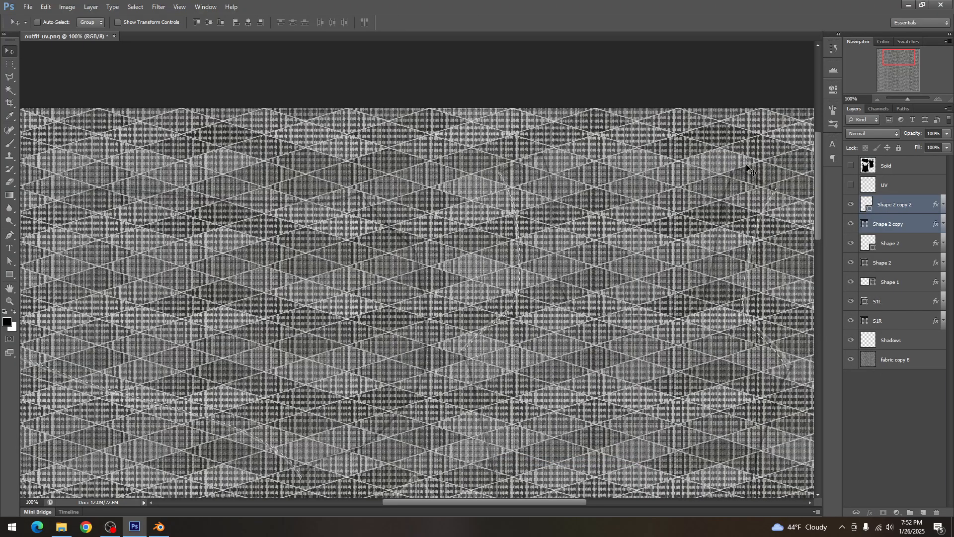
Save the texture as a PNG copy over the existing outfit_d file
click(878, 99)
click(878, 99)
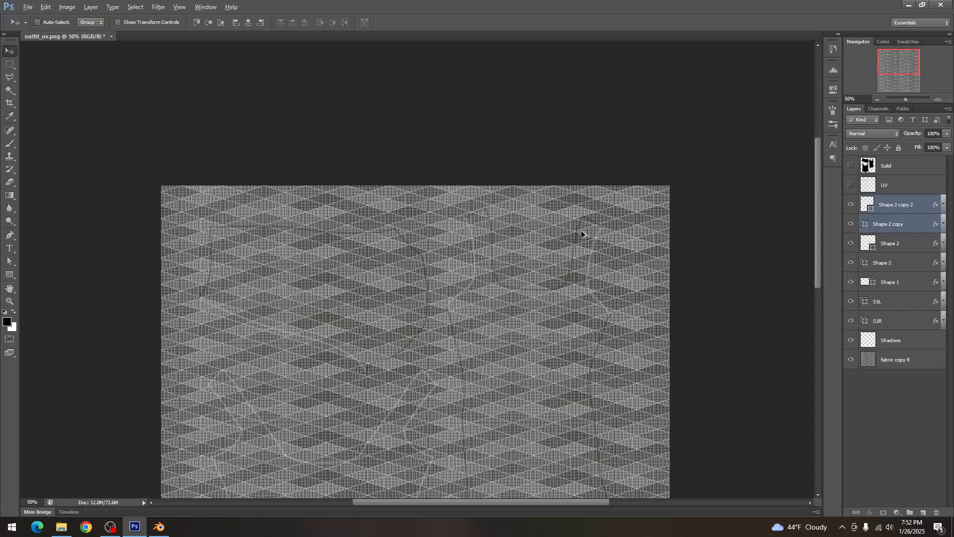
key(ctrl+shift+s)
click(481, 133)
key(Return)
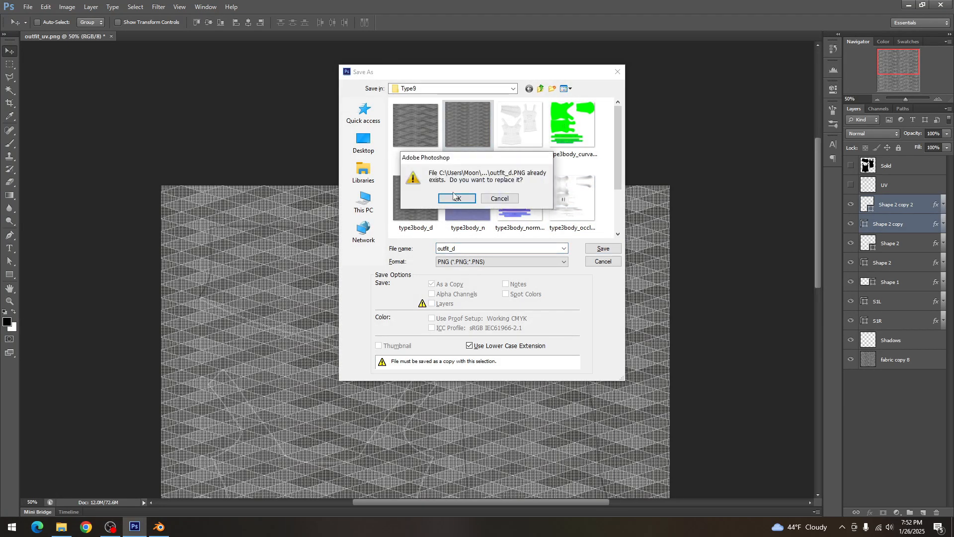
click(453, 195)
key(Return)
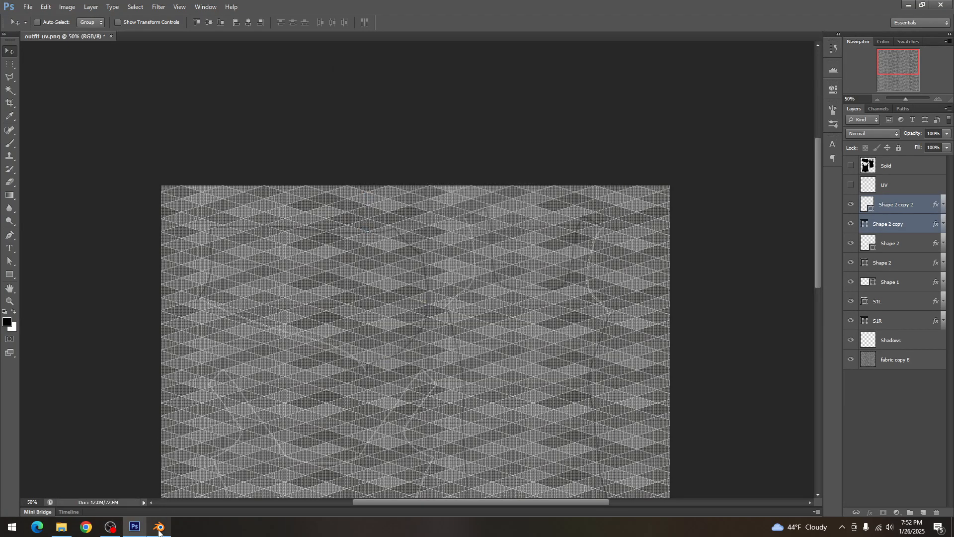
Switch to Blender, reload outfit_d.PNG to check the stitching on the Dress, and save type3body.blend over the existing file
click(159, 528)
click(936, 430)
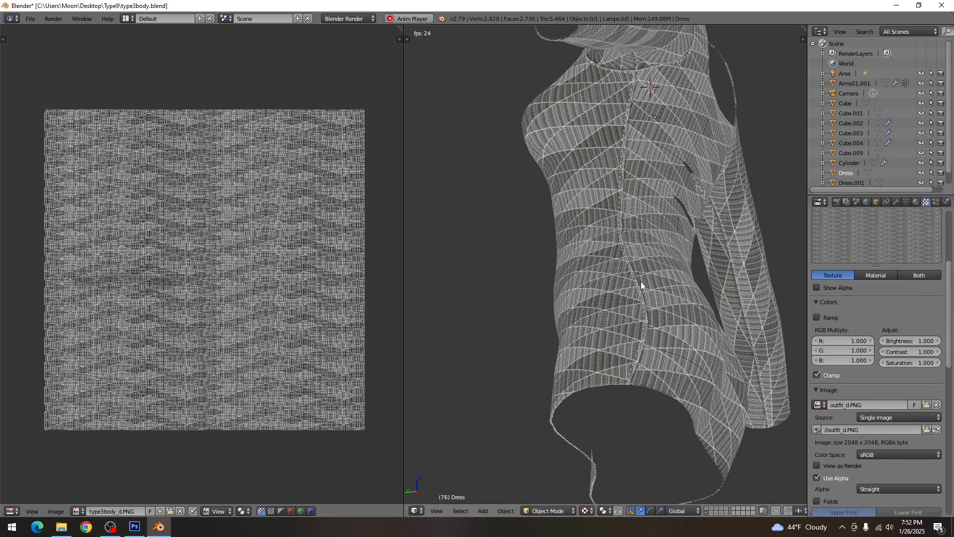
drag(643, 157, 695, 184)
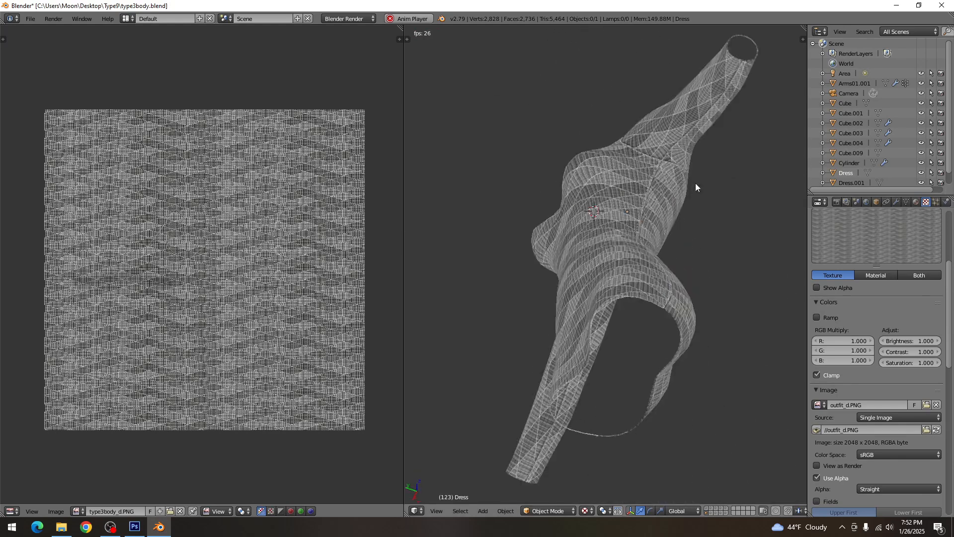
scroll(698, 185, up, 4)
drag(706, 128, 753, 285)
scroll(586, 243, down, 5)
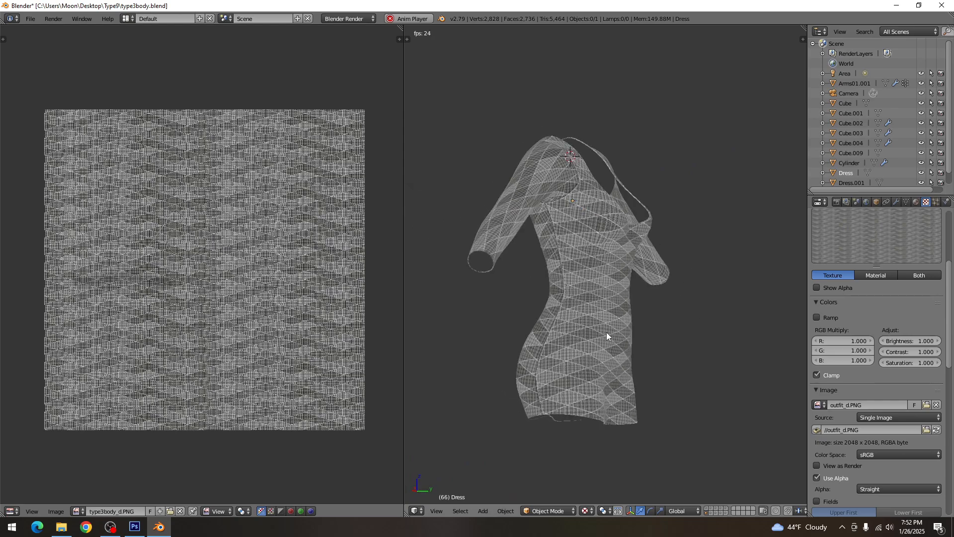
scroll(652, 338, up, 6)
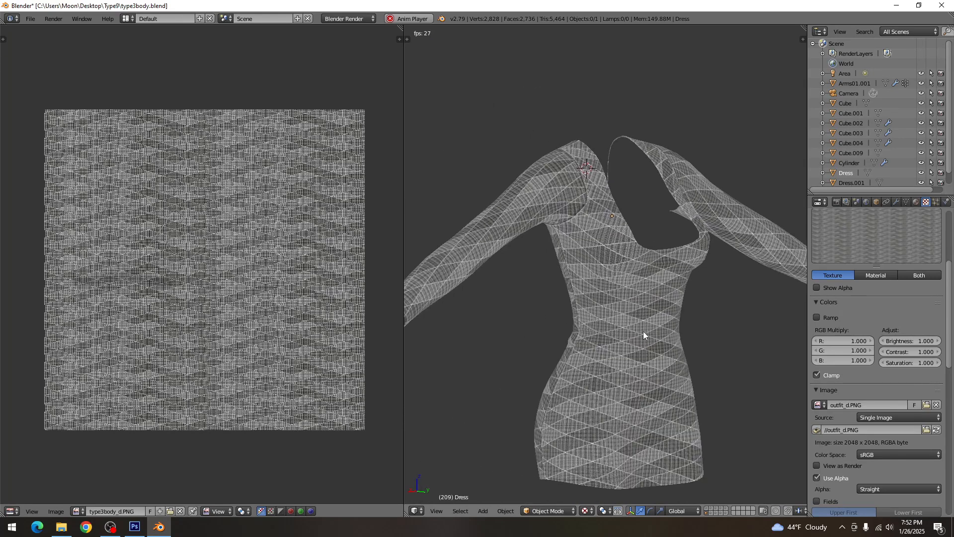
key(ctrl+s)
click(644, 329)
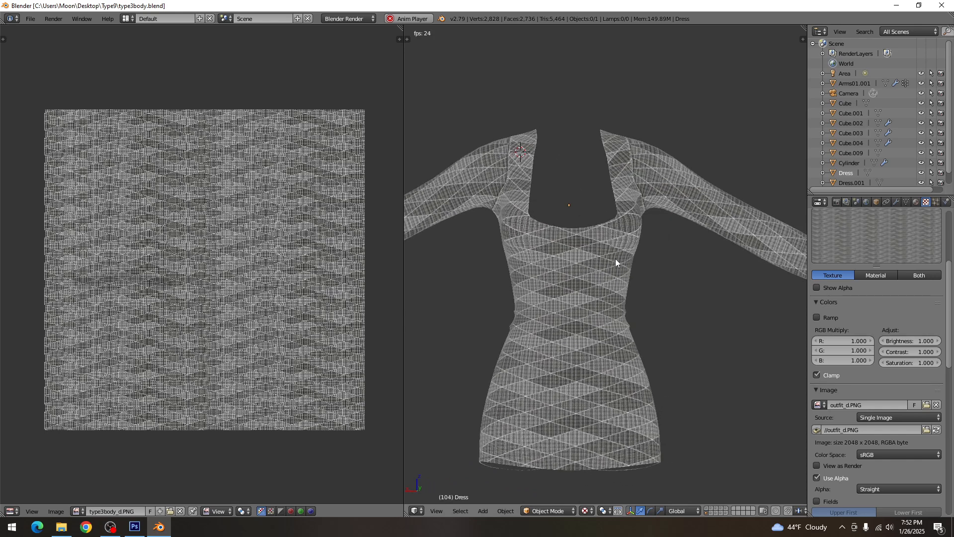
Switch to Photoshop, show the UV layer and add a new empty layer above Shape 2 copy 2
click(134, 527)
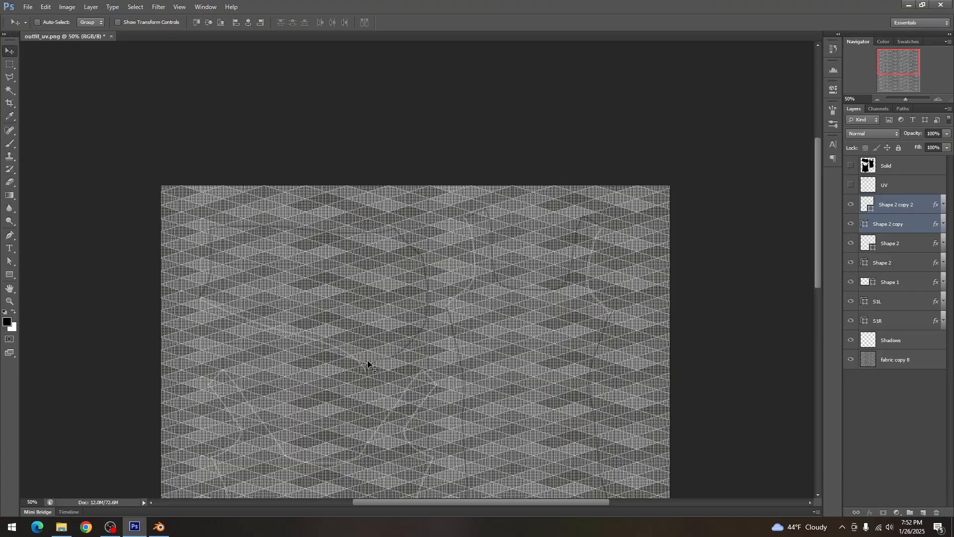
scroll(378, 358, down, 5)
click(851, 185)
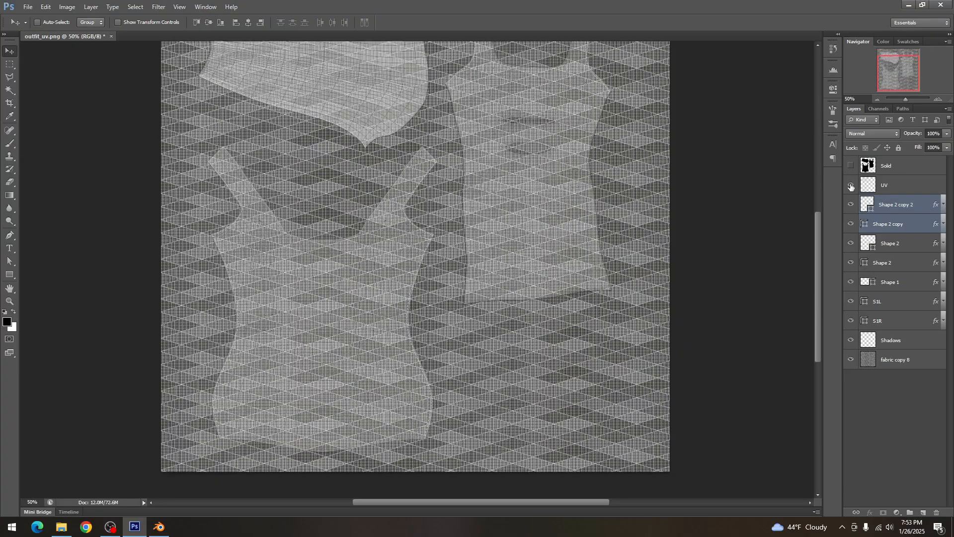
click(938, 99)
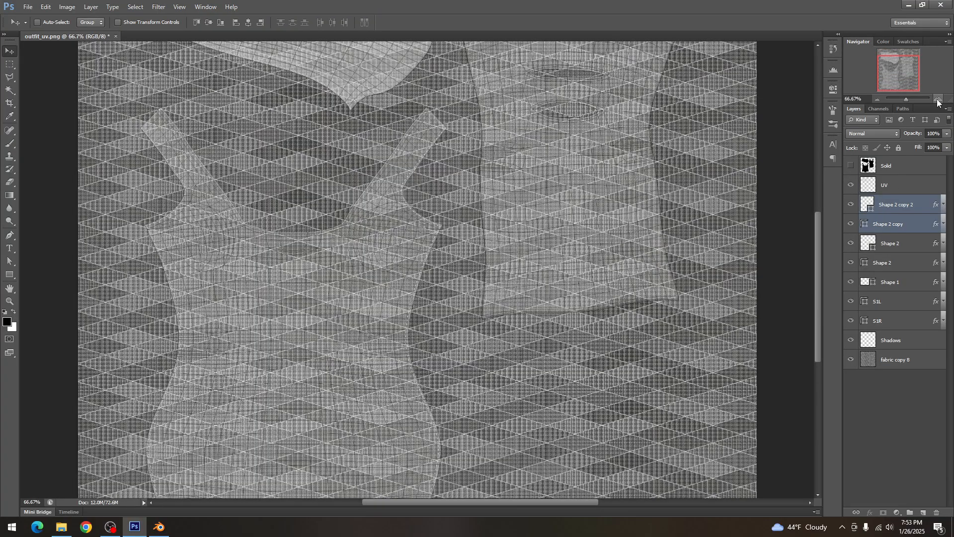
click(938, 99)
drag(555, 501, 515, 500)
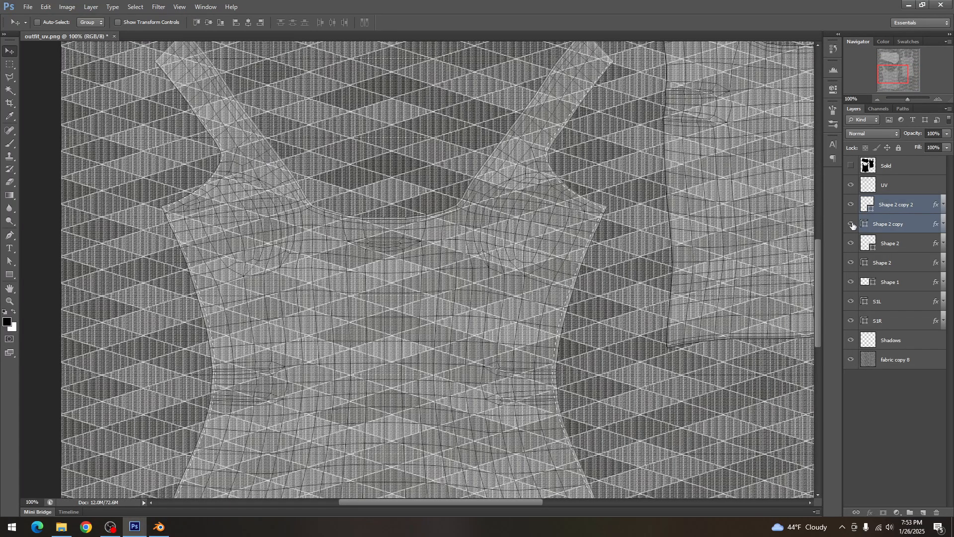
click(922, 512)
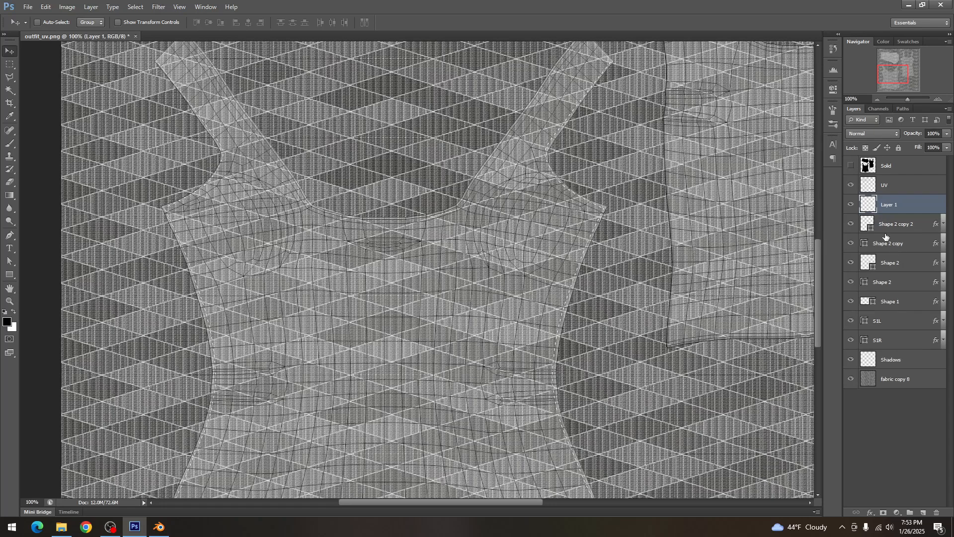
Group all stitch layers from Shape 2 copy 2 down to S1R and name the group Stiches
click(866, 225)
shift+click(869, 343)
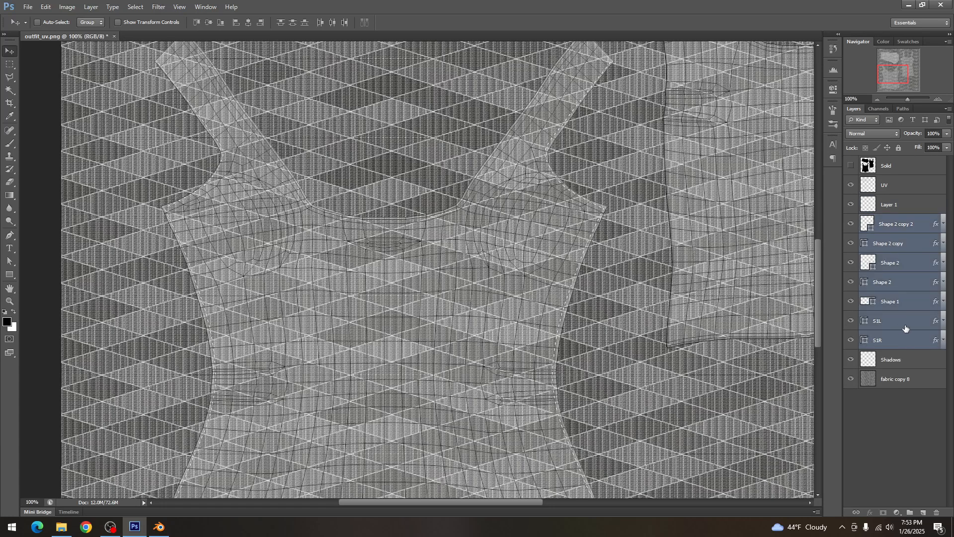
key(ctrl+g)
double_click(891, 220)
text(S)
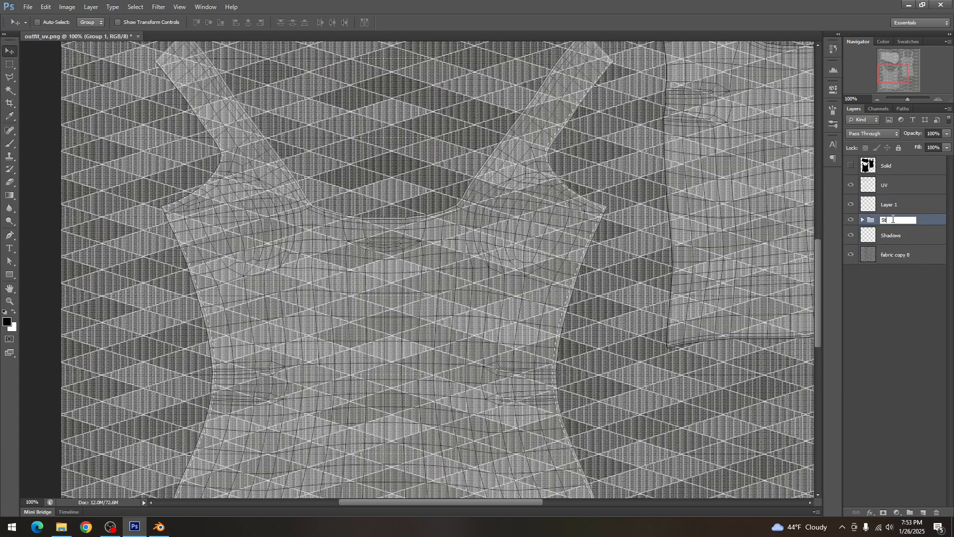
text(tiches)
key(Return)
Rename the new empty layer above the stitch group to Shadow2
double_click(889, 206)
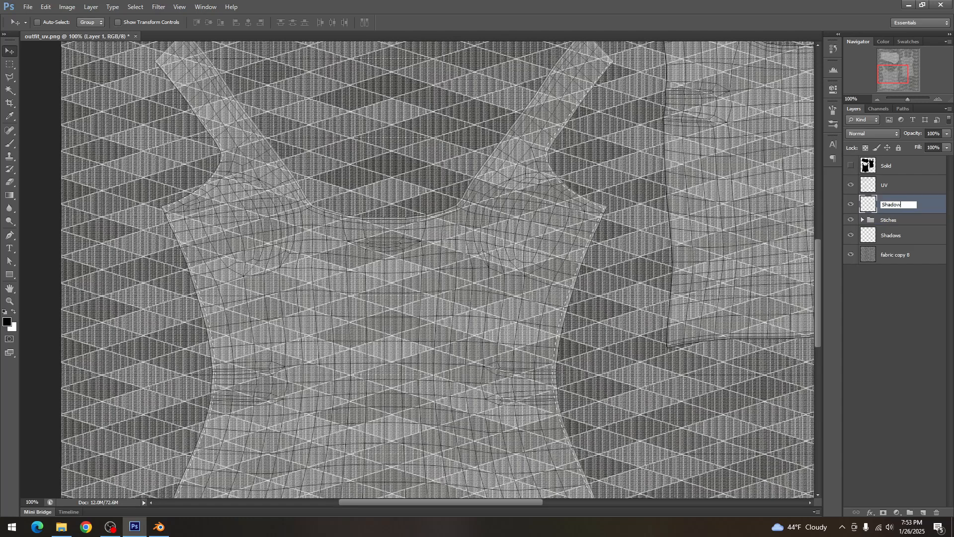
text(Shadow2)
key(Return)
Paint a soft black arched band below the bust of the wider torso piece with a 182 px, 0% hardness brush
key(b)
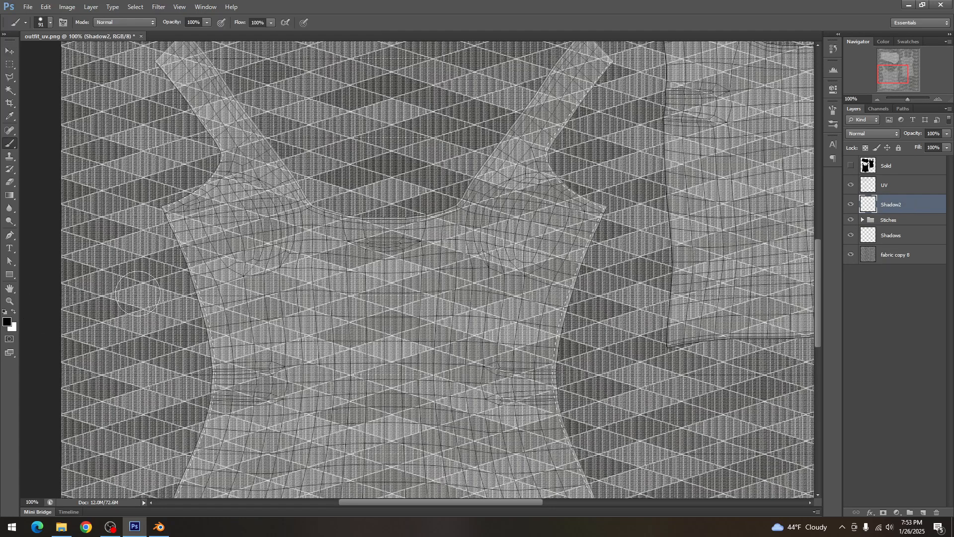
right_click(422, 306)
click(465, 376)
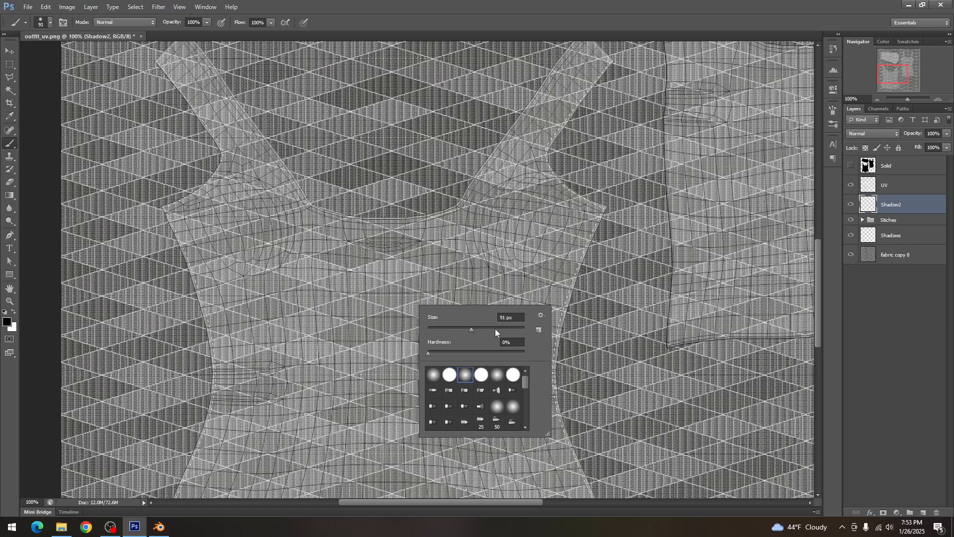
click(496, 329)
key(Return)
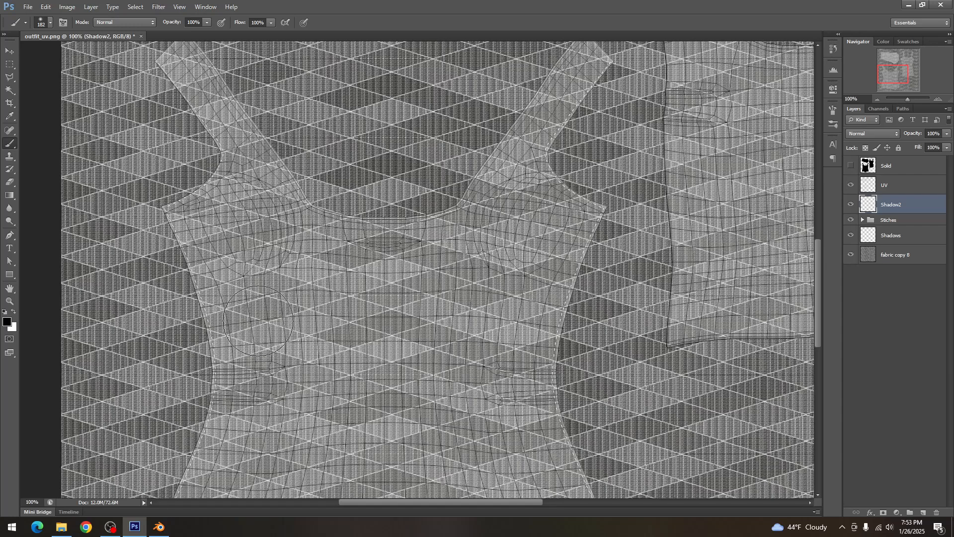
mouse_move(252, 318)
mouse_down()
mouse_move(383, 288)
mouse_move(444, 294)
mouse_move(514, 325)
mouse_up()
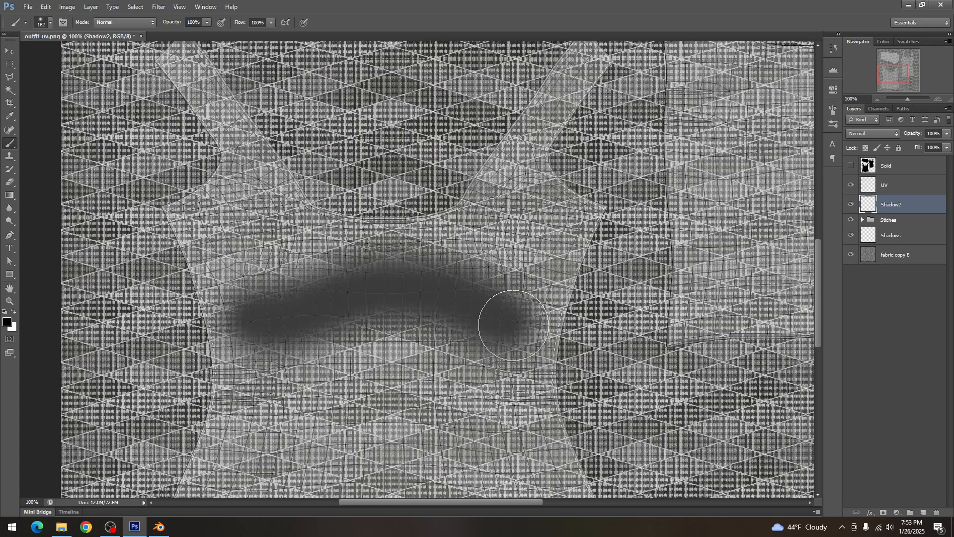
Hide the UV layer and set the Shadow2 layer's opacity to 25%
key(v)
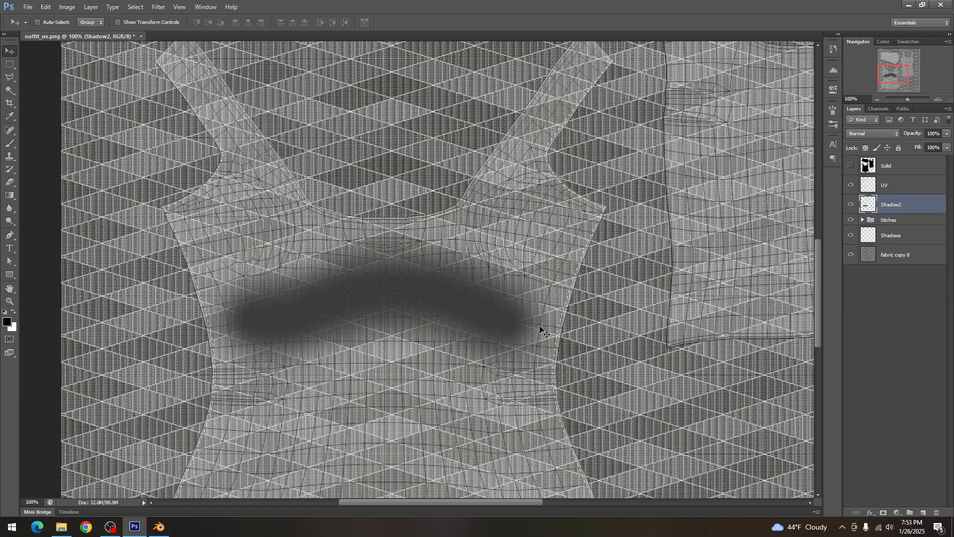
click(851, 185)
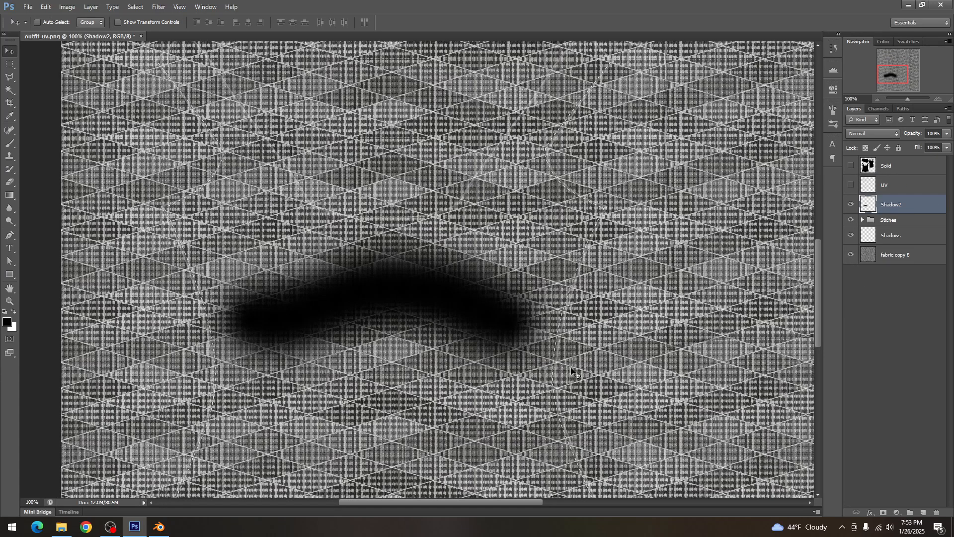
key(2)
key(5)
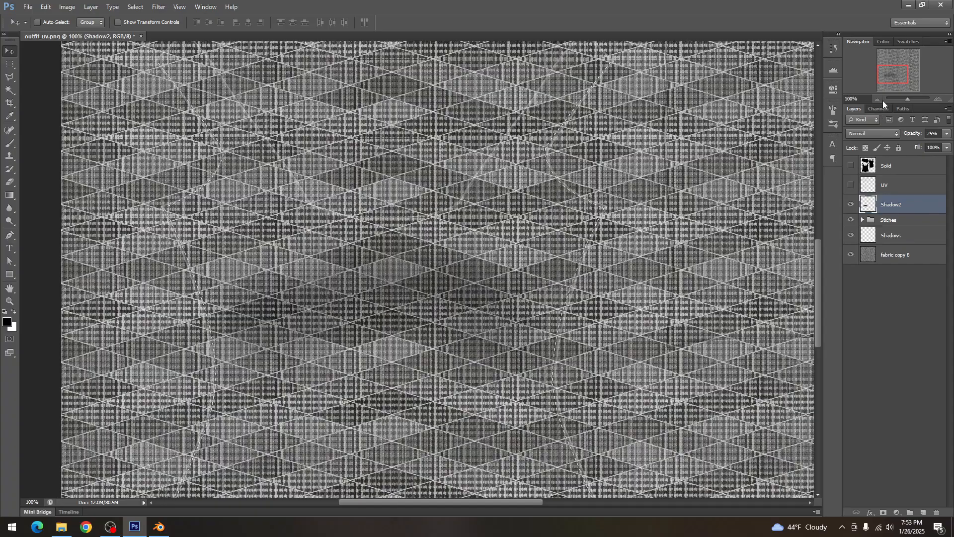
Save a PNG copy of the texture over outfit_d, keeping the smallest compression and no interlacing
click(880, 99)
click(880, 99)
key(ctrl+shift+s)
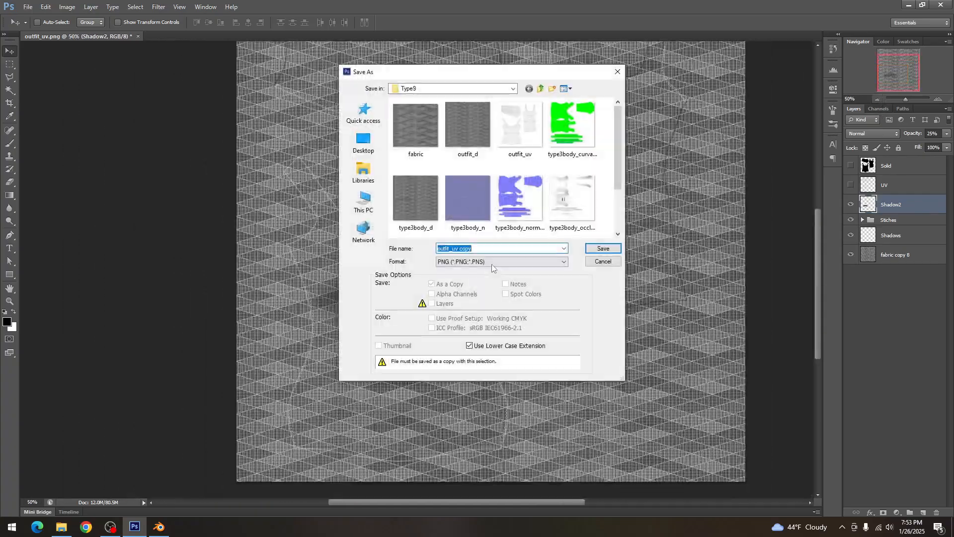
double_click(482, 138)
click(451, 201)
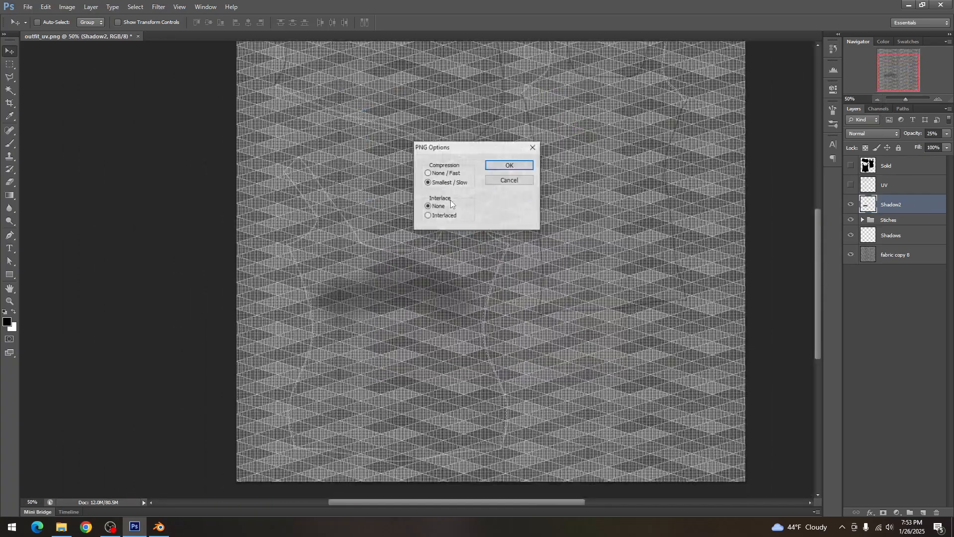
click(490, 168)
Switch to Blender, reload the outfit_d image, and inspect the bust shadow on the dress
click(159, 527)
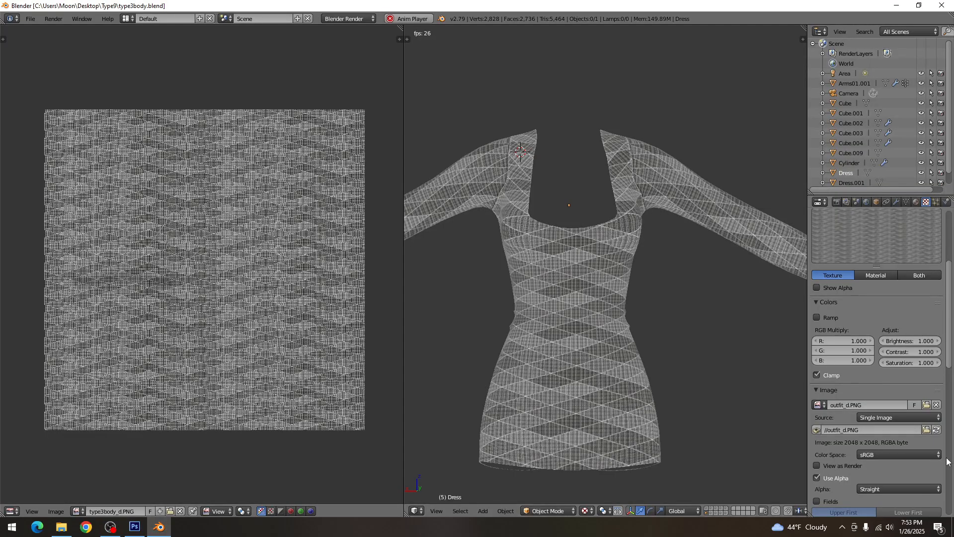
click(938, 430)
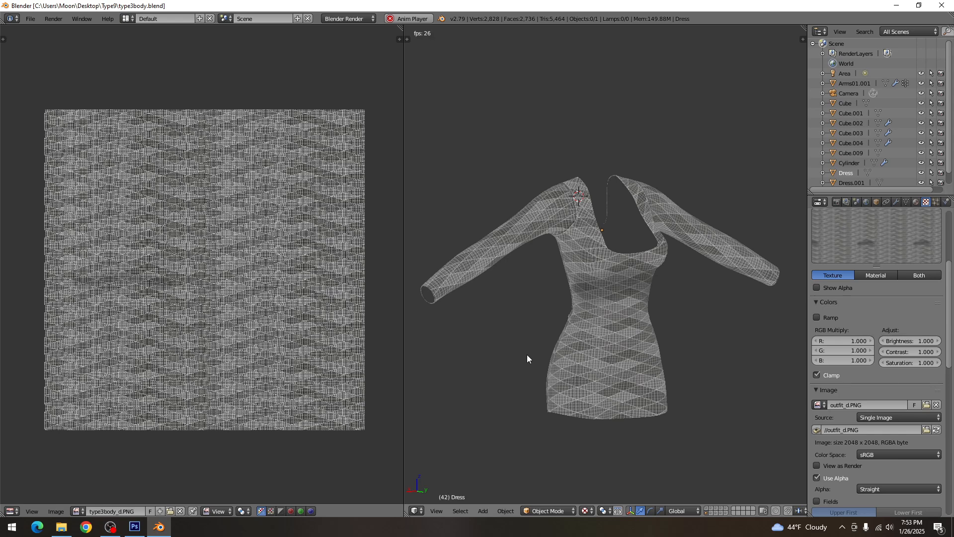
scroll(627, 358, up, 2)
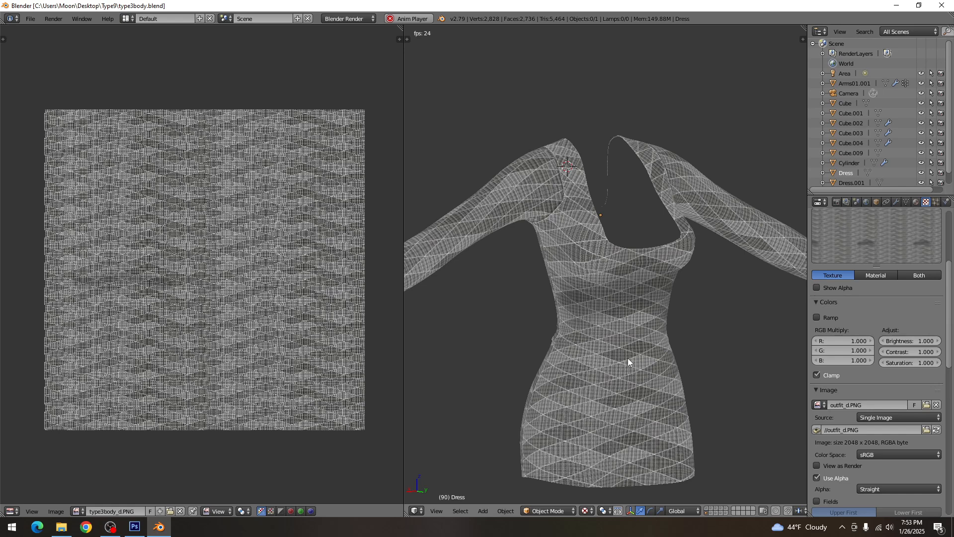
drag(589, 367, 598, 359)
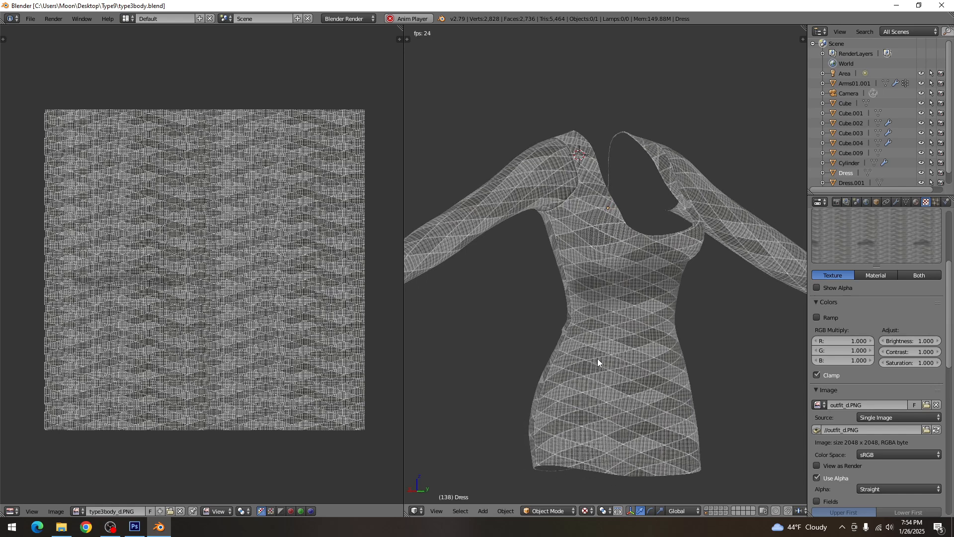
Switch to Photoshop and choose the textured 60 px brush preset for painting on the Shadow2 layer
key(alt+Tab)
scroll(487, 345, down, 2)
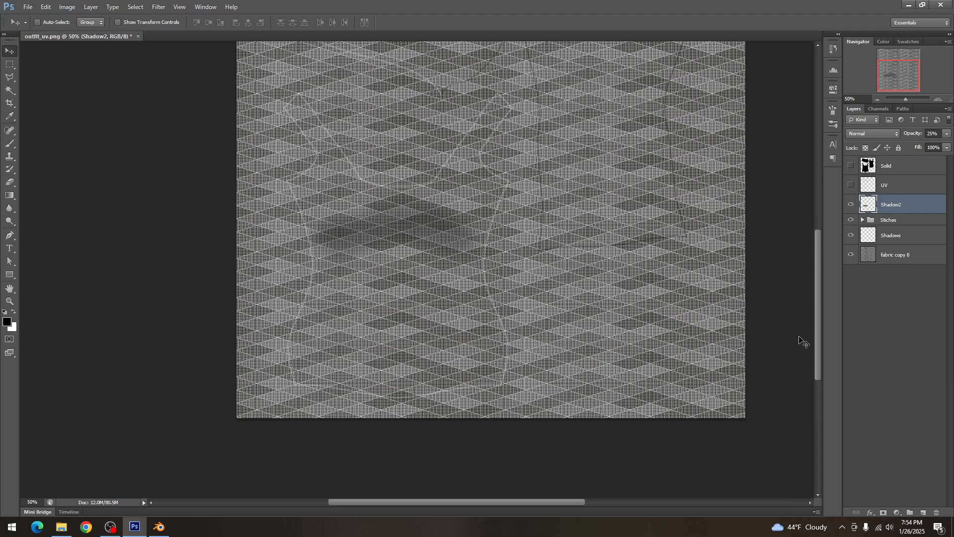
key(b)
right_click(503, 354)
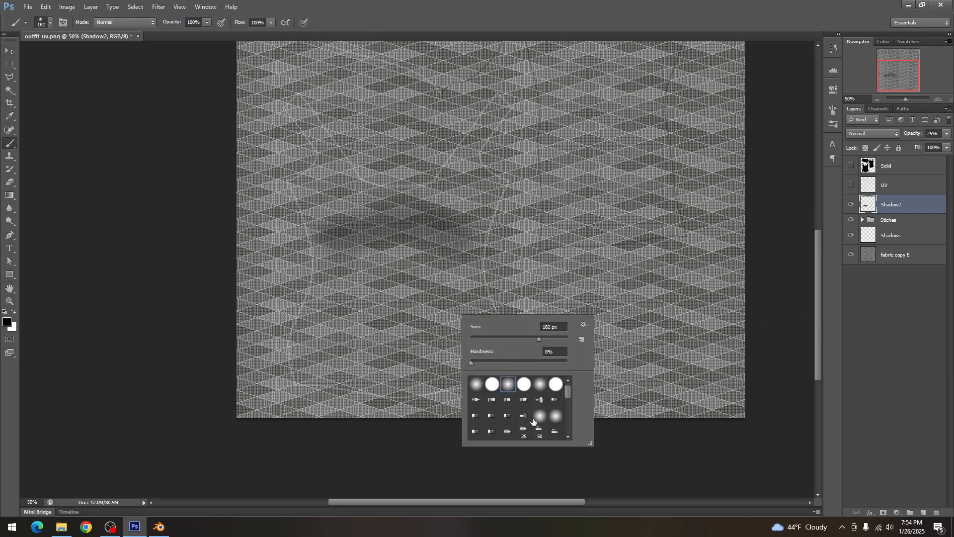
scroll(522, 416, down, 5)
click(524, 406)
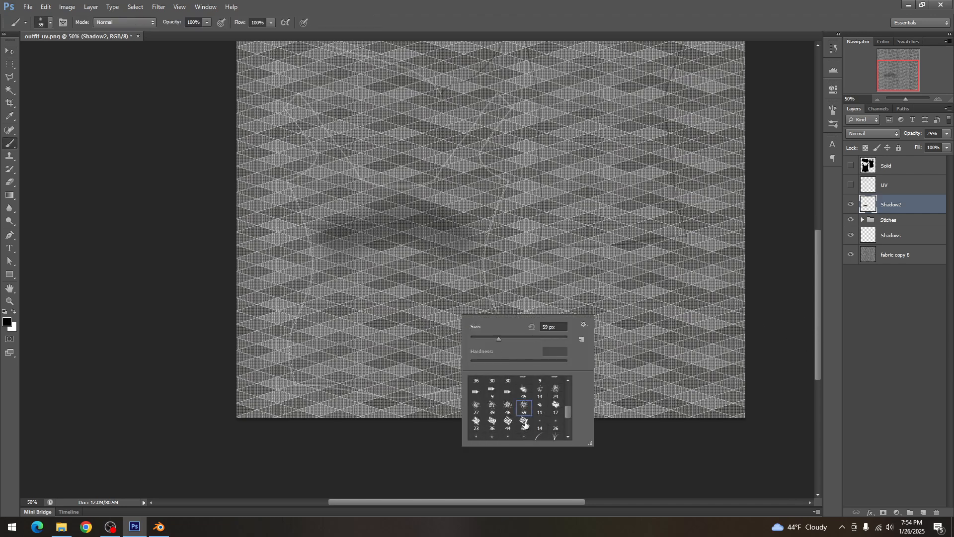
click(524, 422)
Try a 432 px textured brush dab on the lower part of the wider torso piece
click(548, 338)
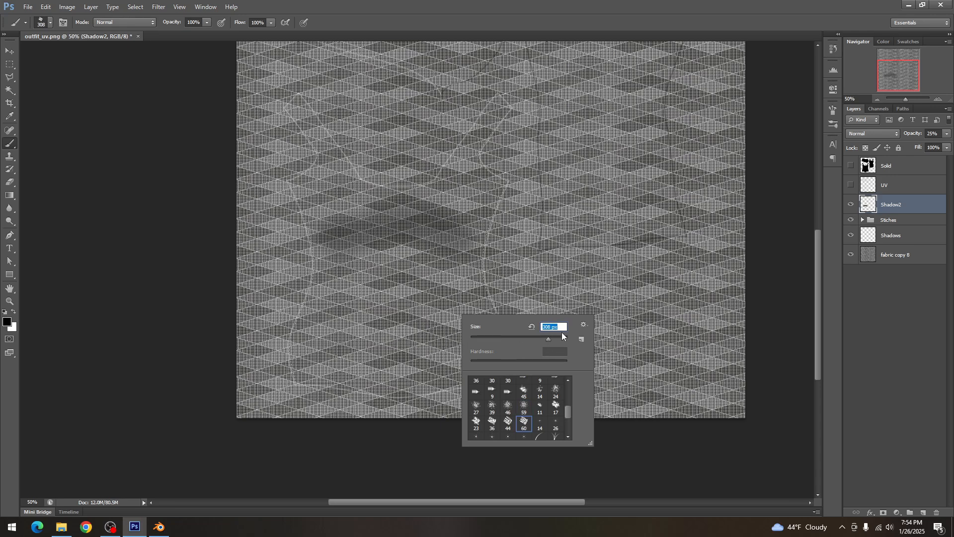
click(554, 339)
click(367, 343)
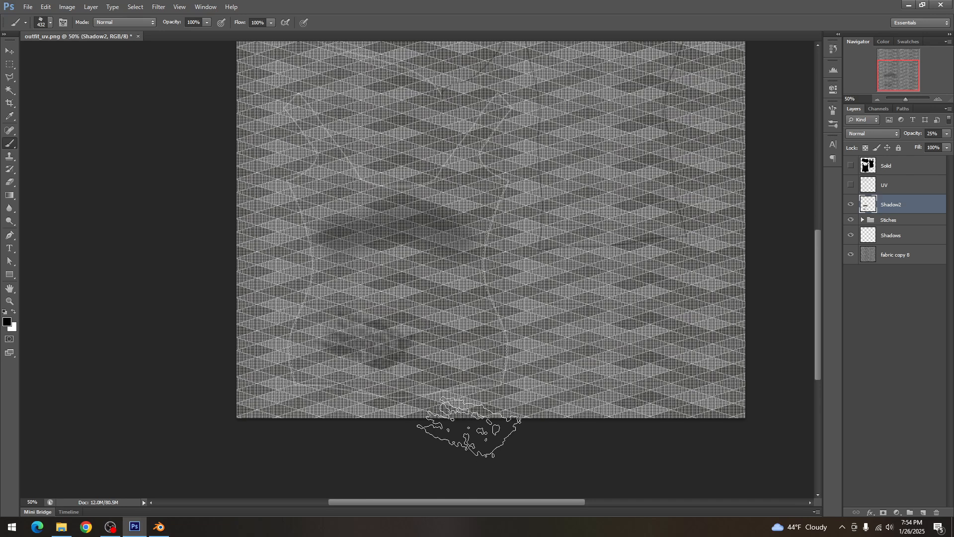
Enlarge the textured brush to 1289 px and dab shadows at the wider torso piece's hem and across the narrower torso piece
right_click(462, 328)
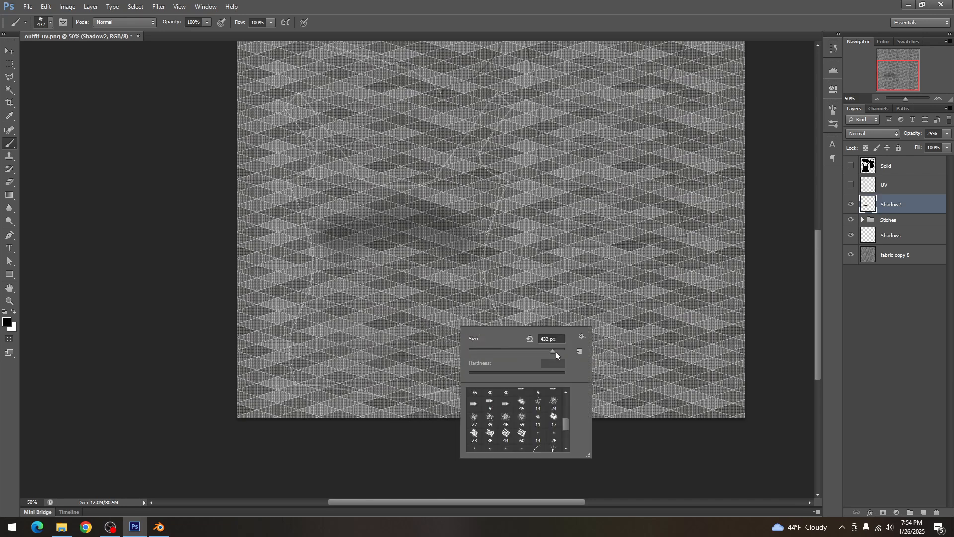
click(557, 351)
click(396, 359)
scroll(628, 489, up, 1)
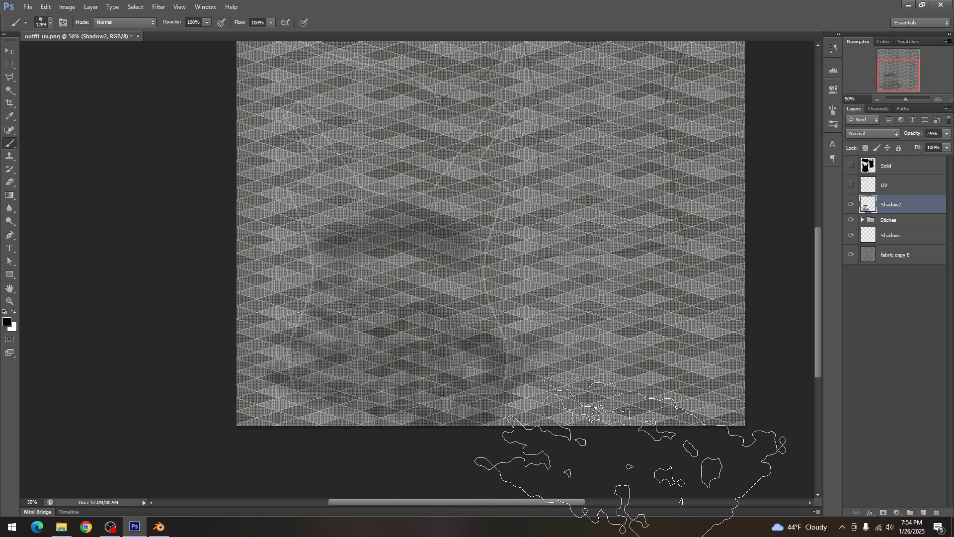
key(ctrl+z)
click(486, 411)
scroll(696, 448, up, 4)
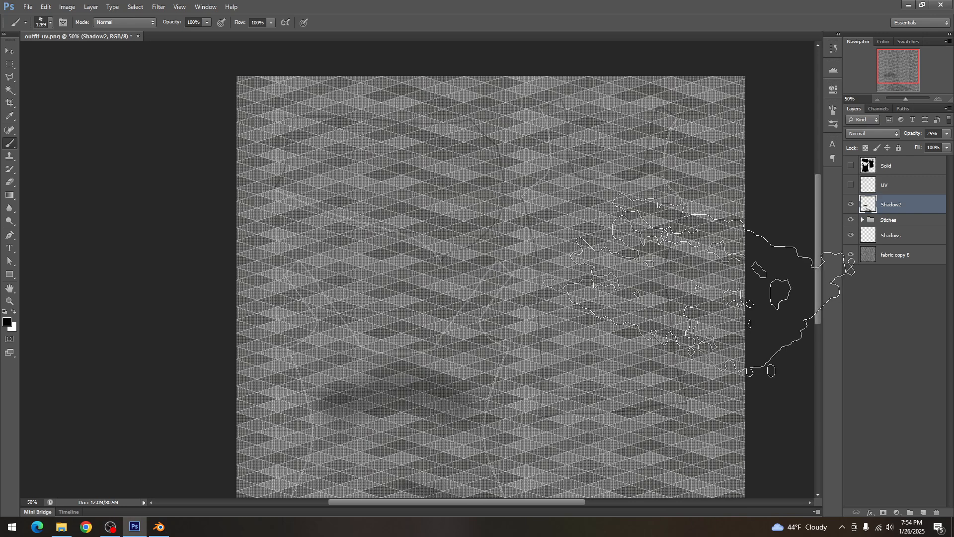
click(696, 293)
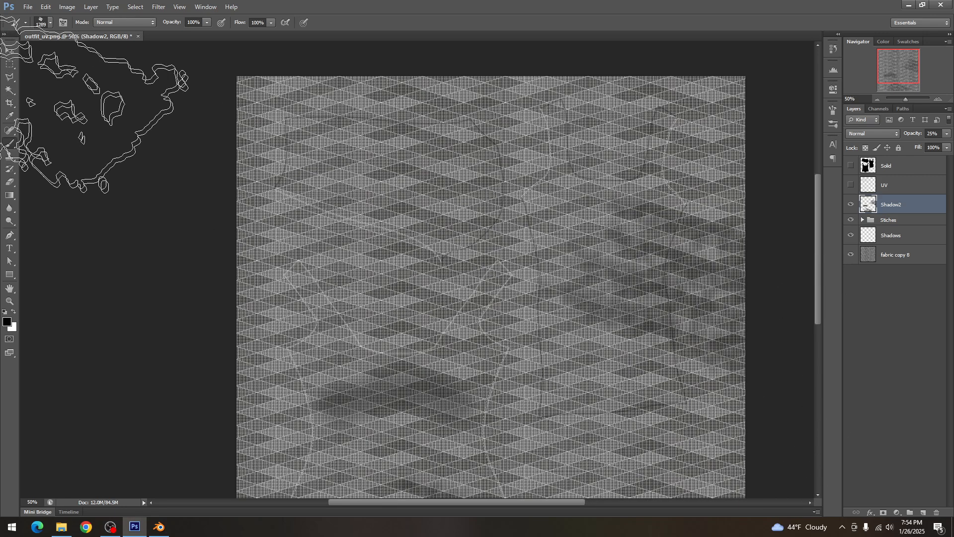
Select the sleeve piece's outline with the Magic Wand on the Solid layer, keeping that layer hidden again
click(8, 91)
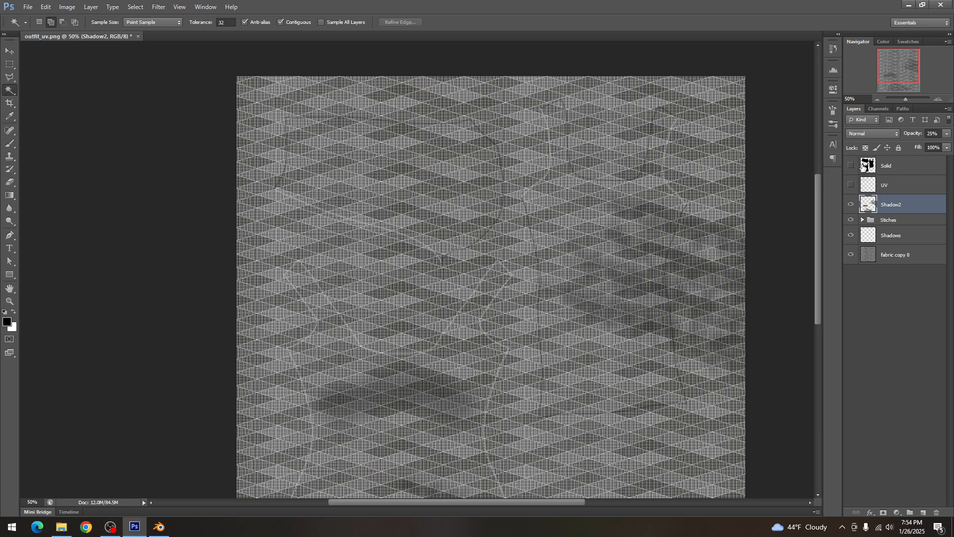
click(865, 167)
click(851, 165)
click(390, 168)
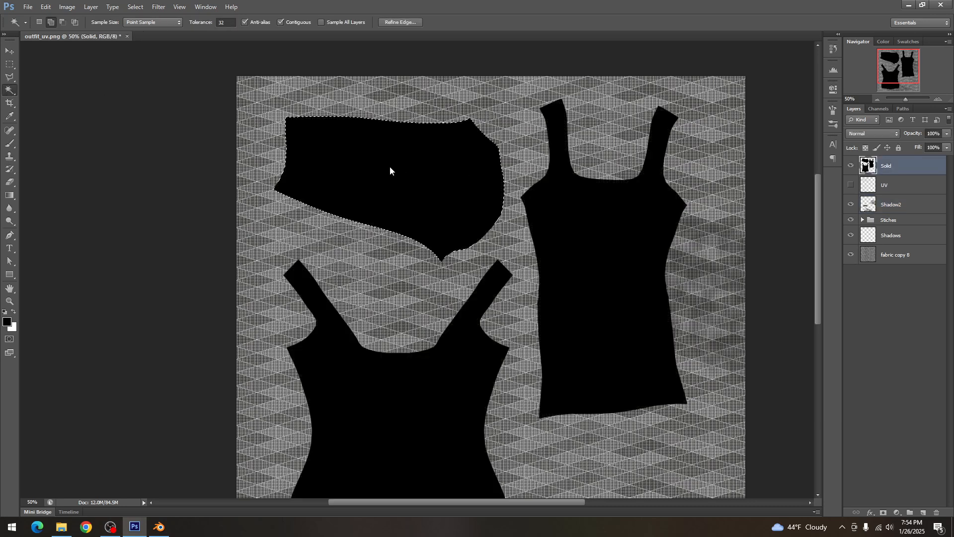
click(852, 166)
click(887, 185)
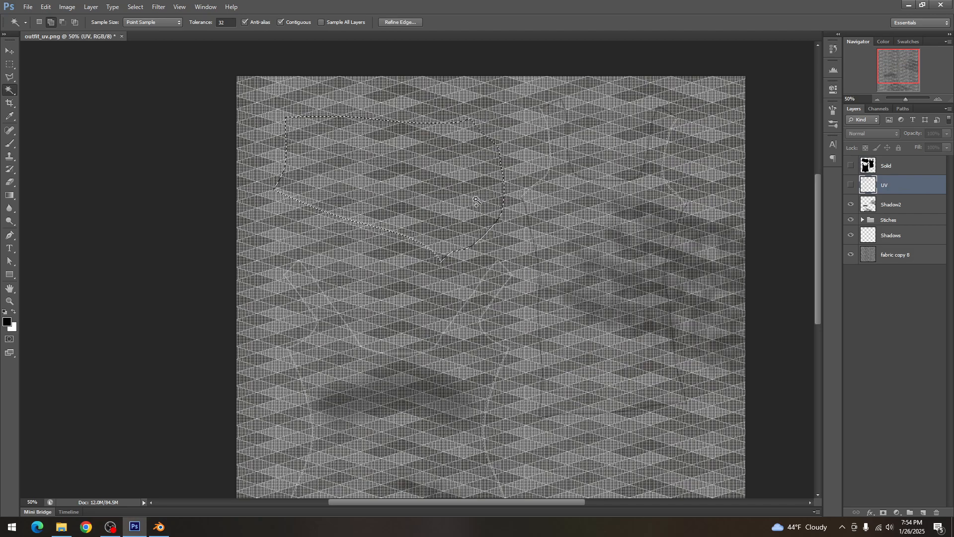
Stamp the textured shadow on the Shadow2 layer inside the sleeve selection's shoulder end, and deselect
key(b)
click(892, 204)
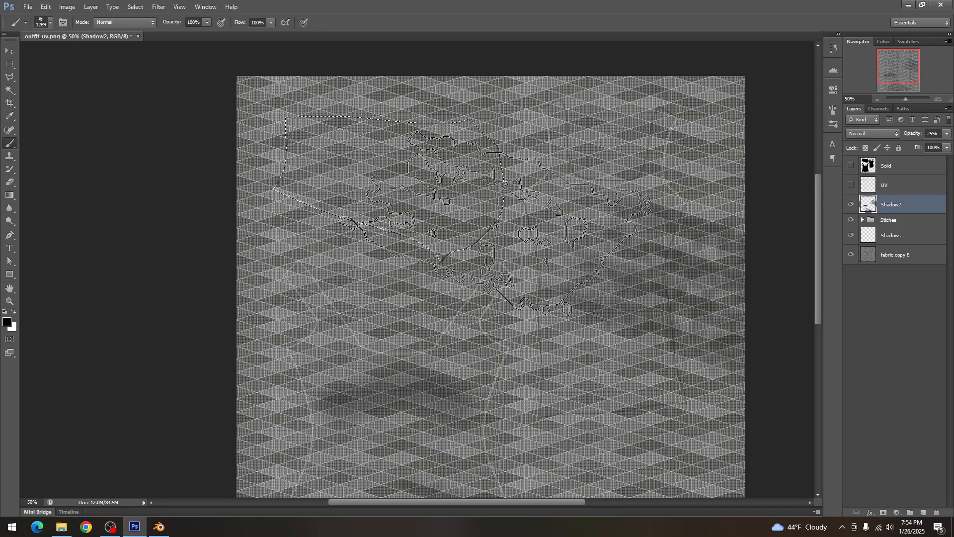
click(552, 194)
key(ctrl+d)
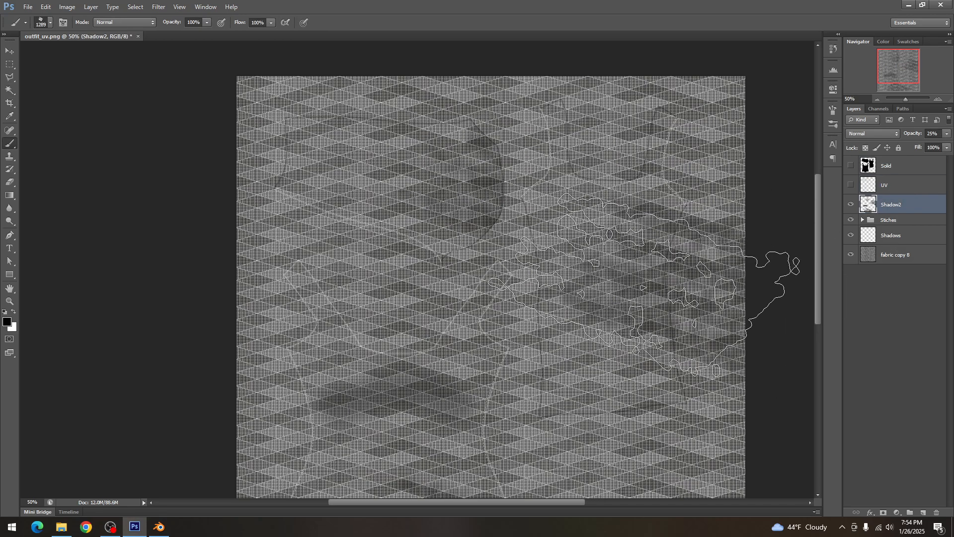
Overwrite the outfit_d PNG with a copy that includes the textured shadows
key(v)
key(ctrl+shift+s)
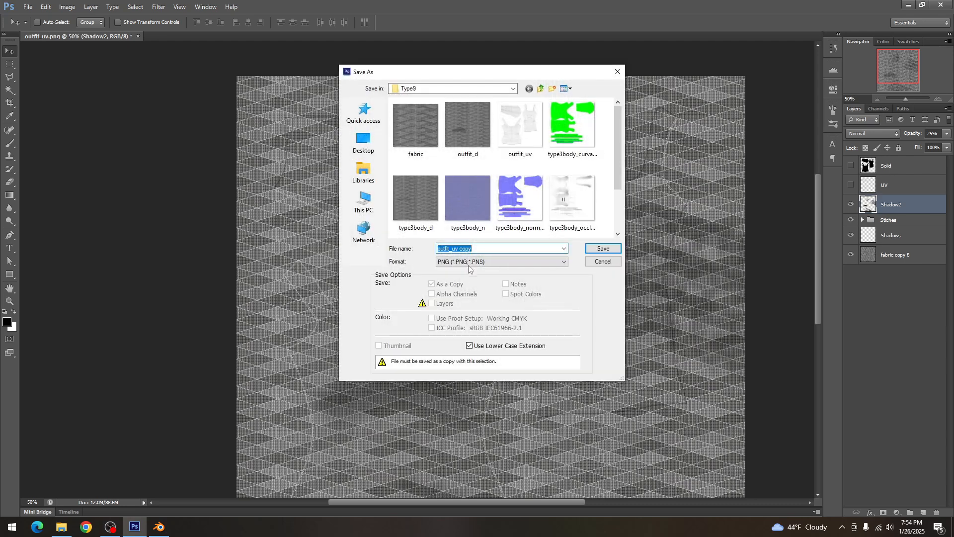
double_click(482, 148)
click(464, 198)
click(511, 166)
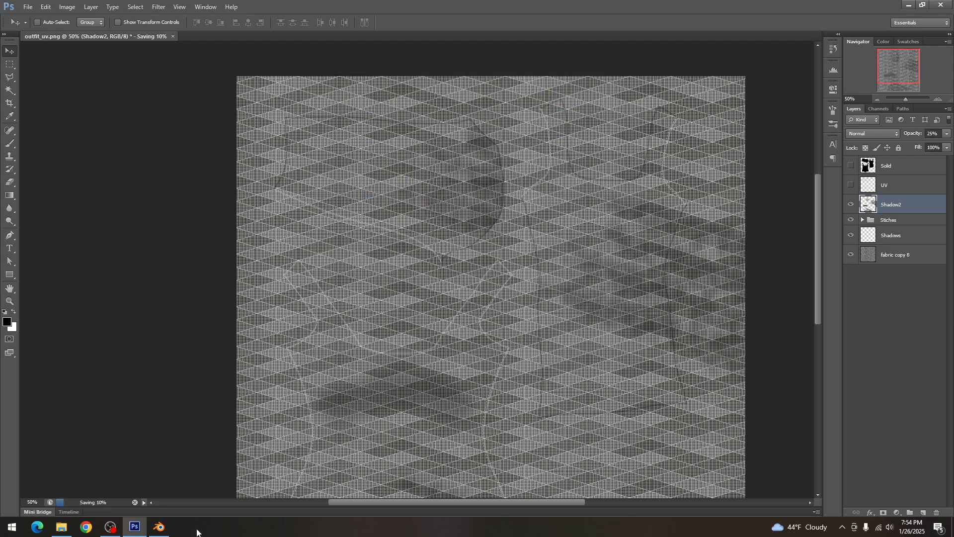
Switch to Blender, reload outfit_d, and inspect the textured shadows around the dress
click(156, 528)
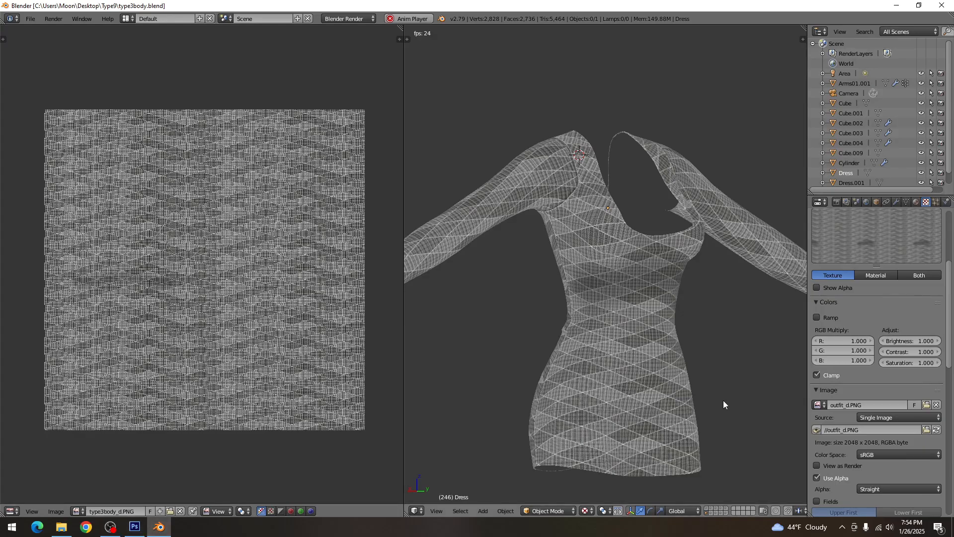
click(937, 430)
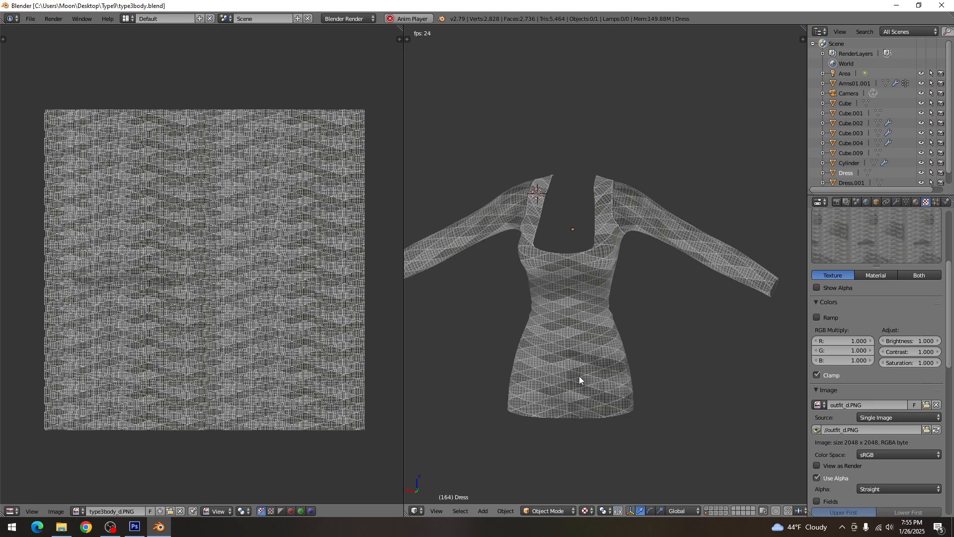
scroll(552, 345, up, 3)
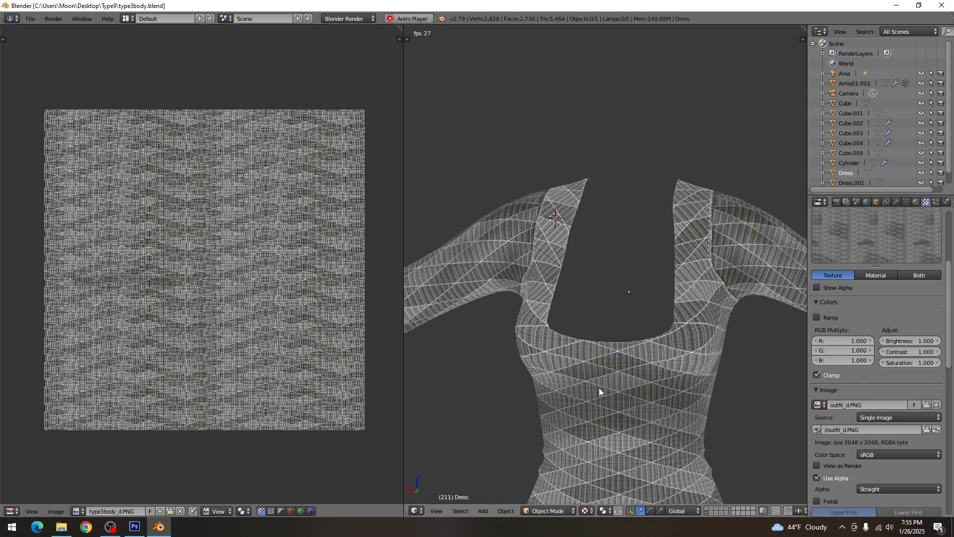
scroll(597, 392, up, 2)
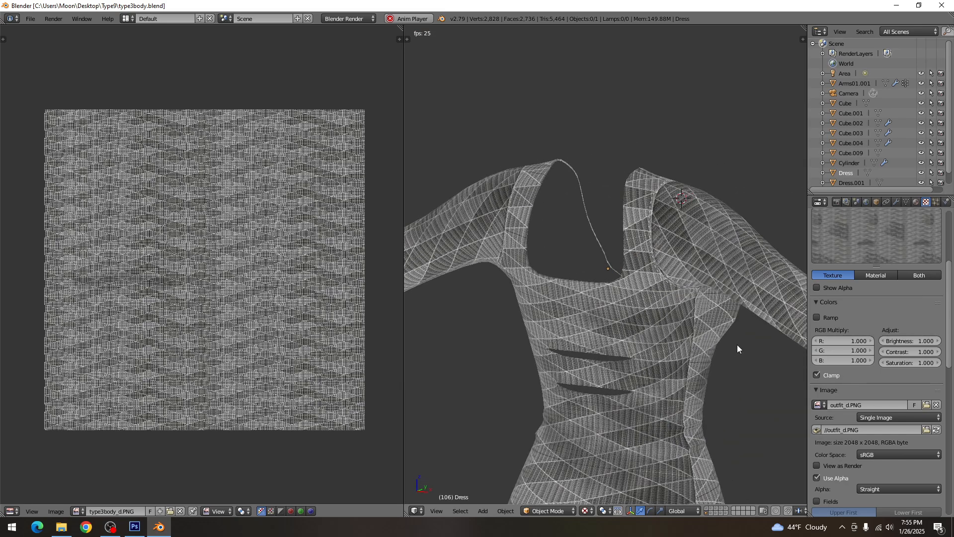
Switch to Photoshop, expand the Stiches group, and select the Shape 2 copy 2 layer near the wider torso's neckline
click(134, 527)
scroll(422, 278, up, 2)
scroll(423, 279, down, 3)
click(863, 220)
click(874, 239)
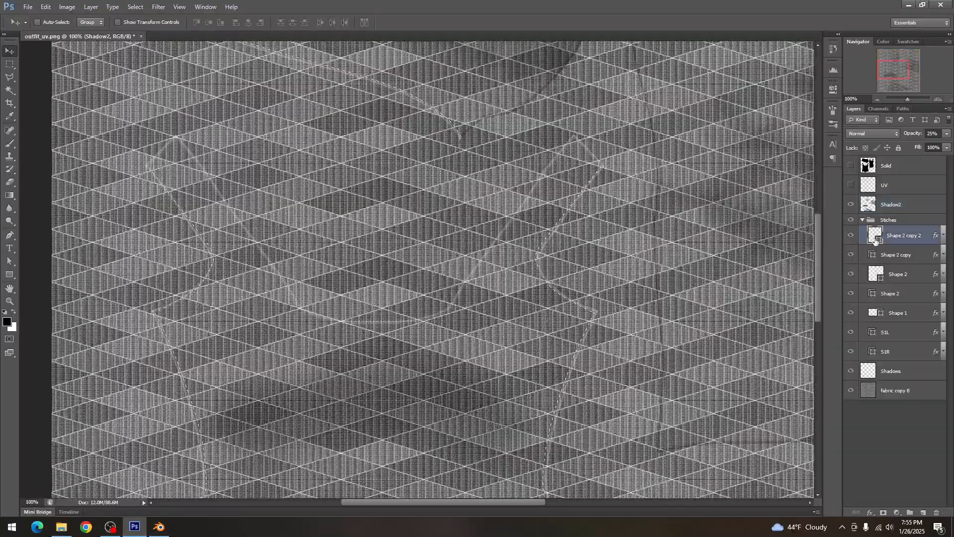
Trace a 2 pt dashed Pen stroke from the left strap tip down the wider torso piece's neckline edge
key(p)
scroll(166, 159, up, 1)
scroll(199, 174, up, 3)
click(188, 110)
click(349, 335)
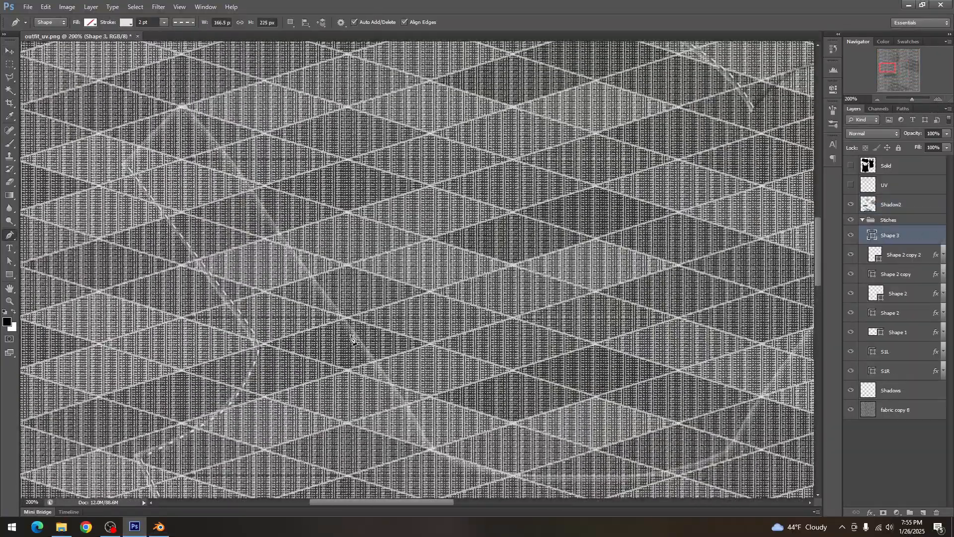
key(ctrl+z)
click(217, 150)
click(277, 231)
scroll(410, 419, down, 2)
click(406, 330)
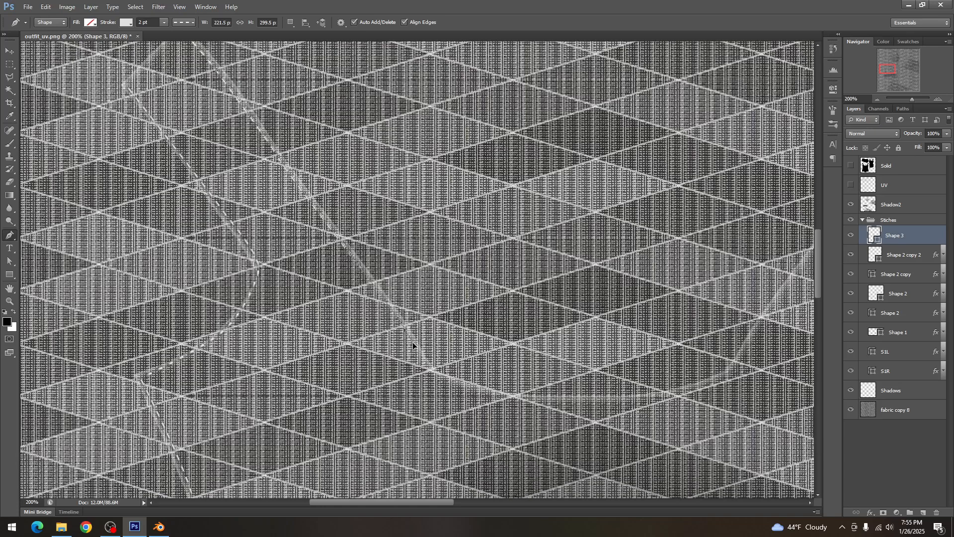
click(430, 373)
Continue the dashed stitch path along the curved bottom of the neckline to its right corner
scroll(522, 402, right, 2)
click(439, 401)
click(510, 396)
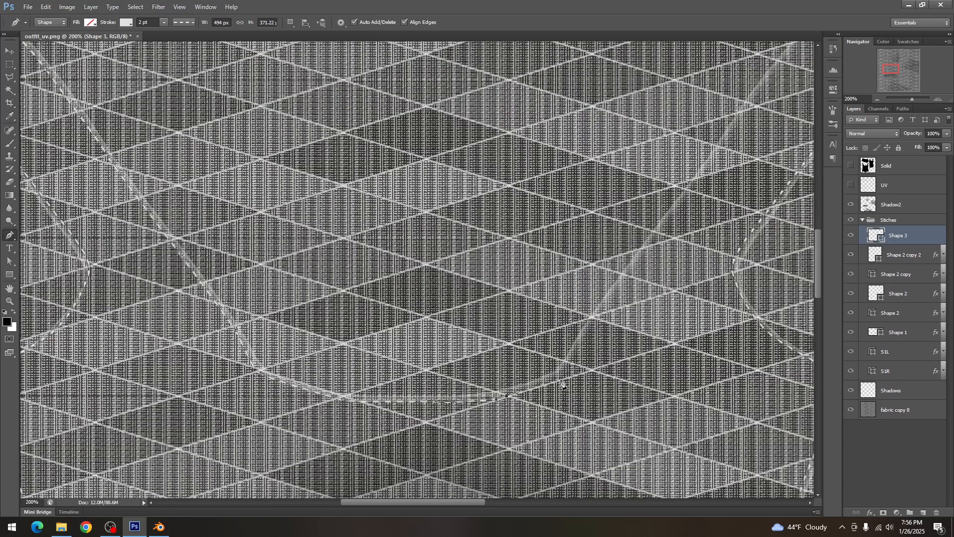
click(563, 376)
click(576, 358)
Extend the dashed stitch path up the right side of the neckline to the right strap's tip
scroll(571, 356, right, 2)
scroll(517, 345, up, 2)
click(453, 351)
click(494, 286)
click(553, 220)
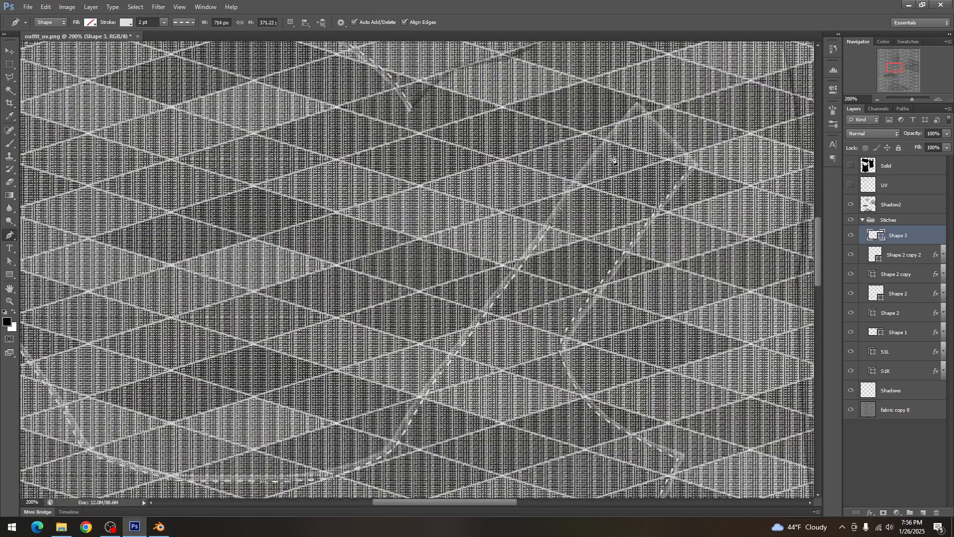
click(613, 156)
click(639, 105)
Apply the stitches' Bevel & Emboss and Drop Shadow style to Shape 3, and check the neckline in Blender
key(ctrl+minus)
key(ctrl+minus)
right_click(898, 236)
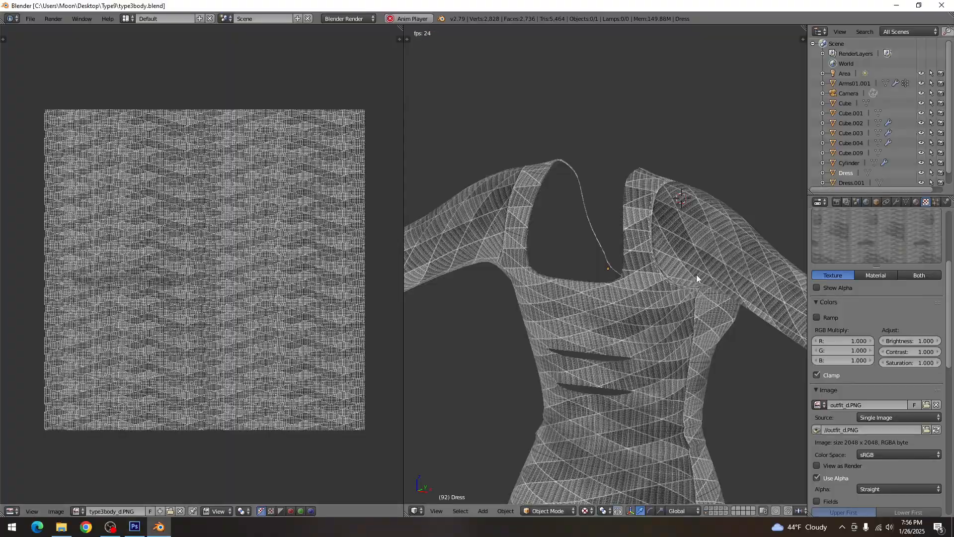
scroll(696, 275, up, 4)
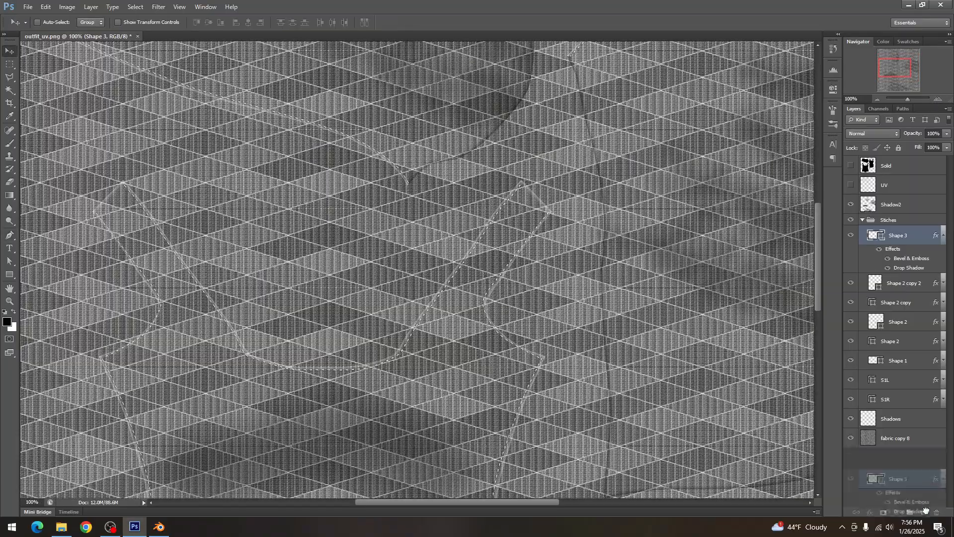
Move the Shape 3 copy path's points along the neckline's curved bottom and right corner to form a second parallel stitch row
key(ctrl+plus)
scroll(623, 169, down, 2)
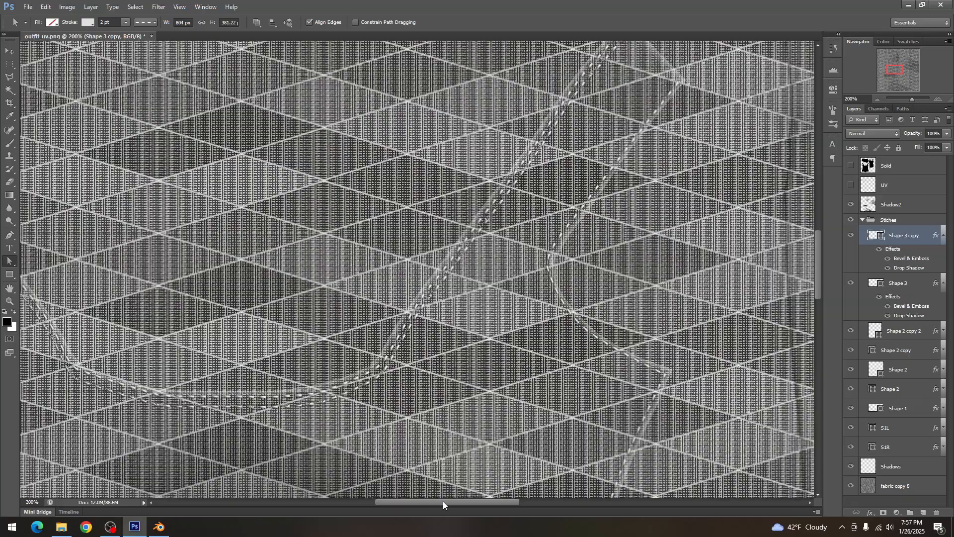
drag(444, 503, 418, 502)
drag(318, 398, 450, 405)
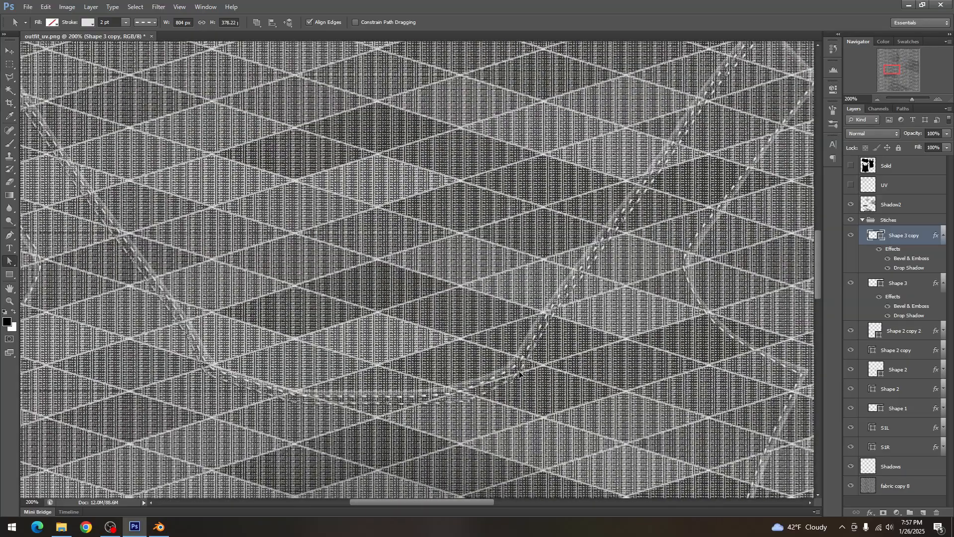
drag(520, 374, 739, 409)
Save a PNG copy of the texture over the existing outfit_d file, accepting the replacement and PNG options
click(880, 101)
click(881, 101)
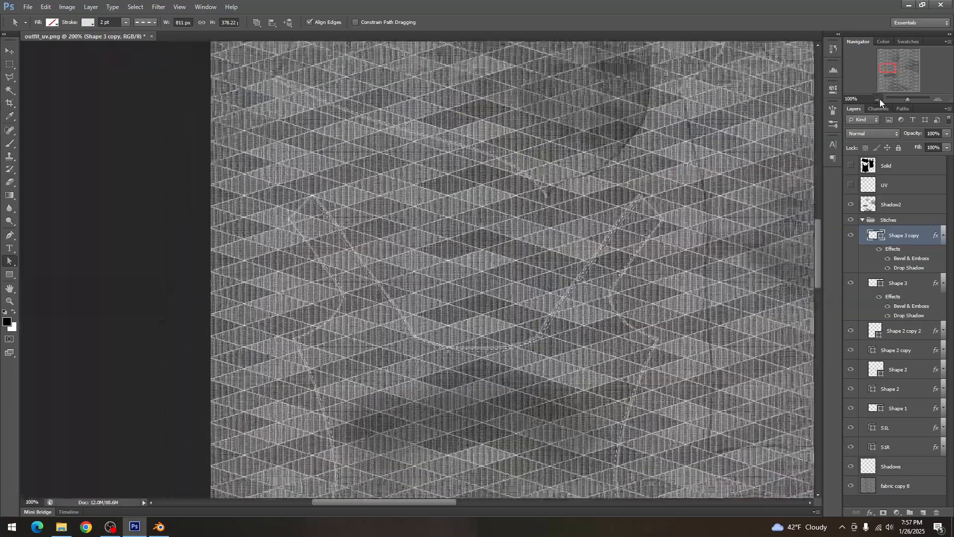
click(880, 100)
key(ctrl+shift+s)
double_click(455, 133)
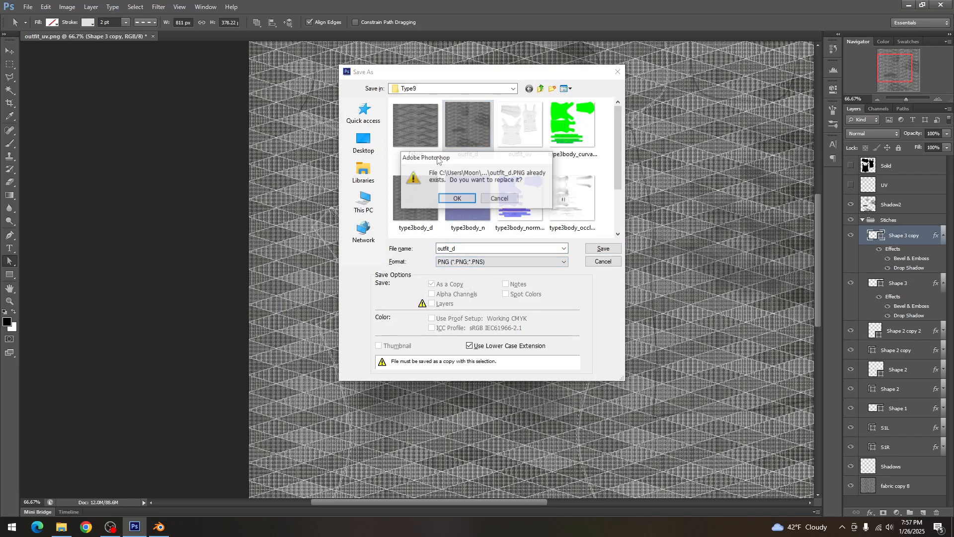
click(457, 199)
click(503, 163)
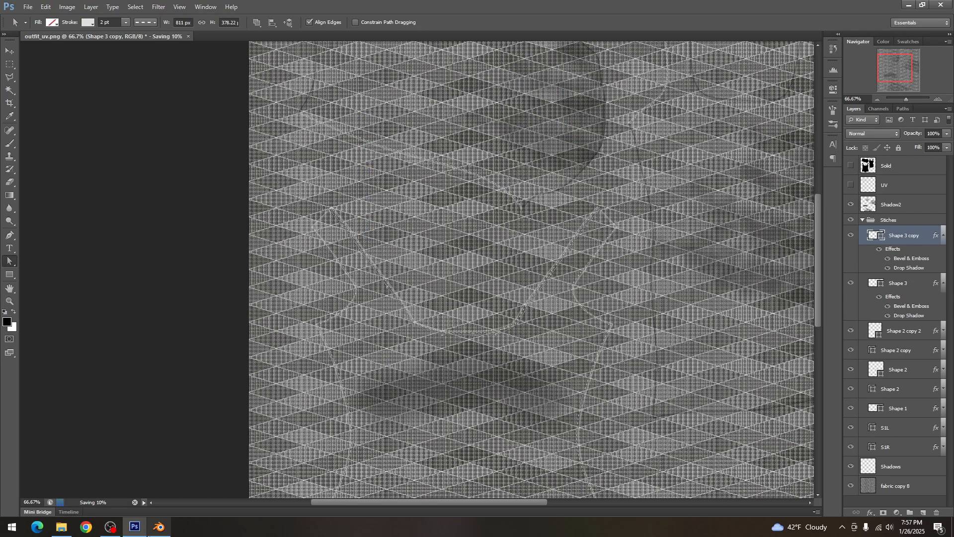
Switch to Blender, reload the outfit_d.PNG texture image, and inspect the double neckline stitching on the dress
key(alt+Tab)
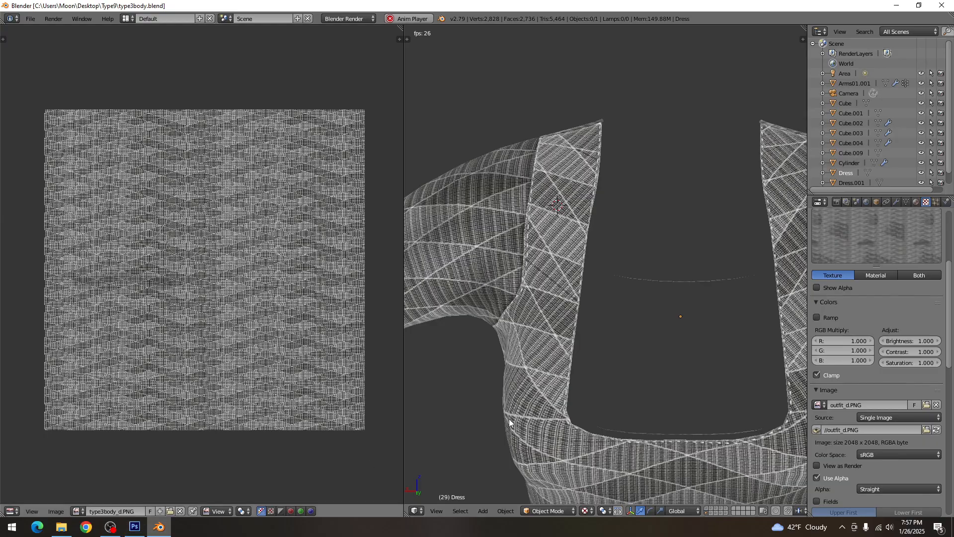
click(937, 431)
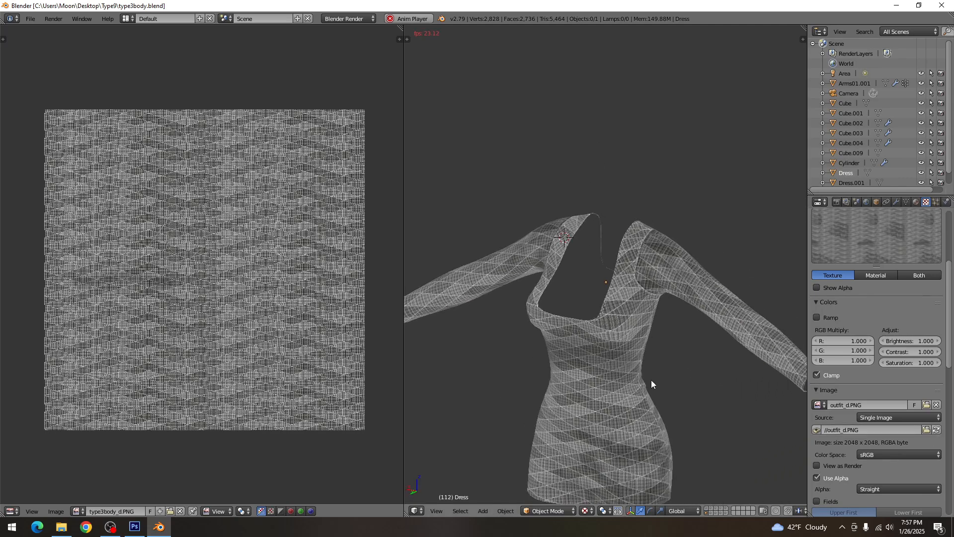
scroll(613, 387, up, 3)
mouse_move(574, 384)
mouse_down()
mouse_move(612, 380)
mouse_move(610, 396)
mouse_move(582, 375)
mouse_up()
Save over the type3body.blend file and view the whole dress from the front
key(ctrl+s)
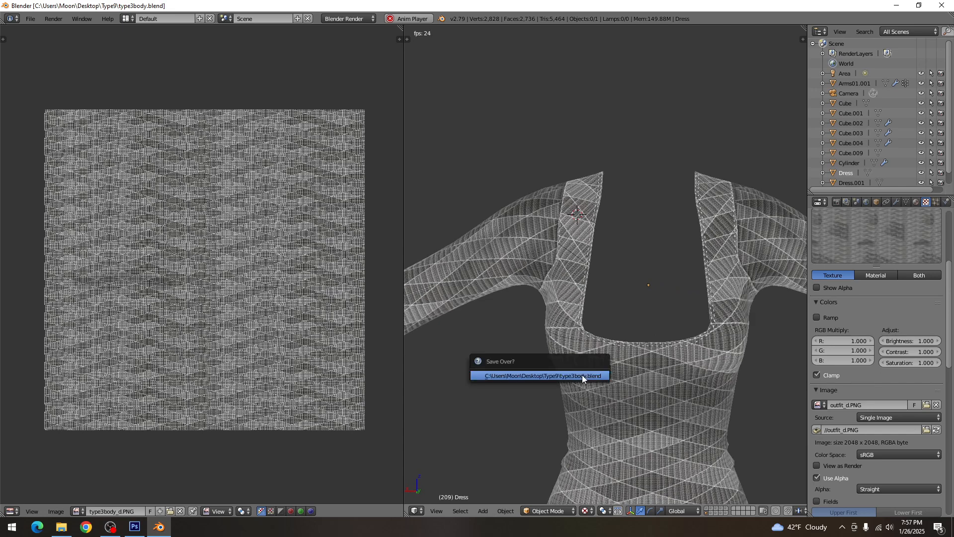
click(583, 375)
scroll(586, 377, down, 2)
drag(665, 408, 677, 310)
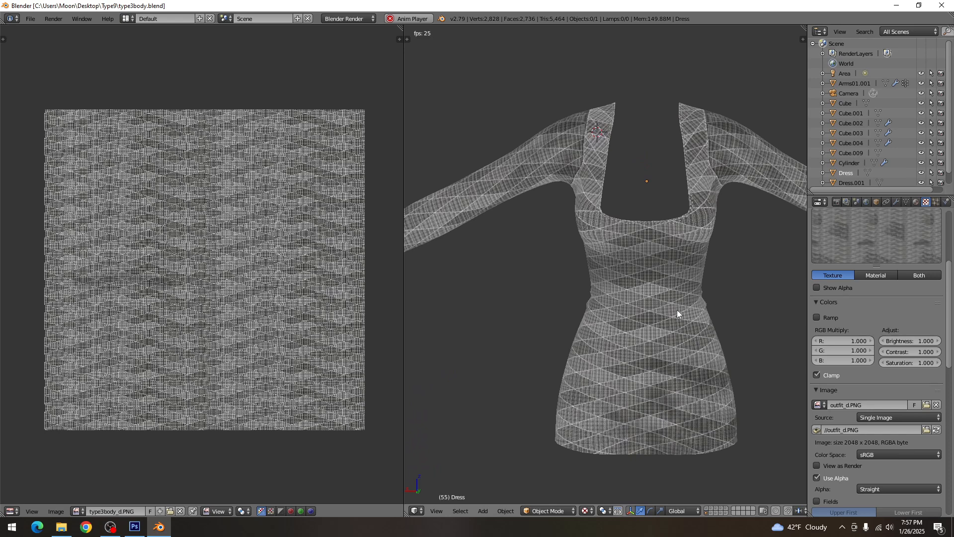